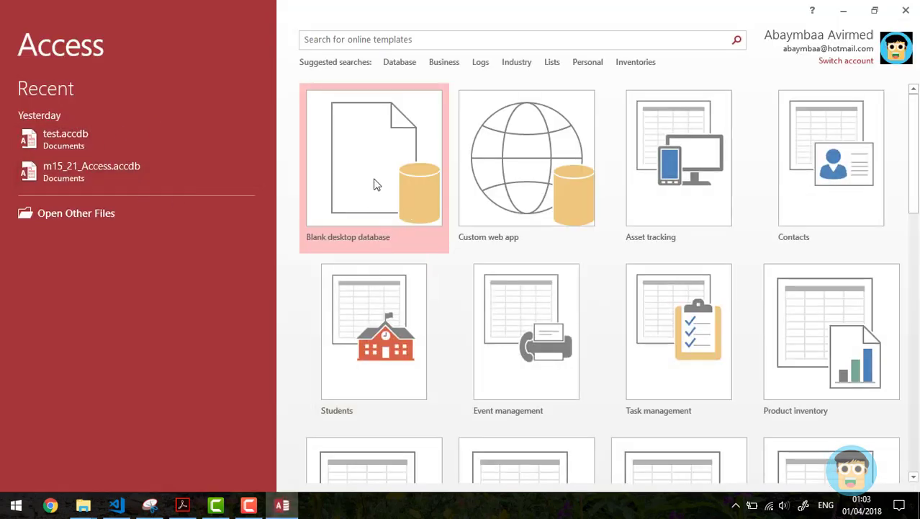
Step: Open the m15_21_Access database from Recent and open its MyField table
{"action": "left_click", "coordinate": [99, 175]}
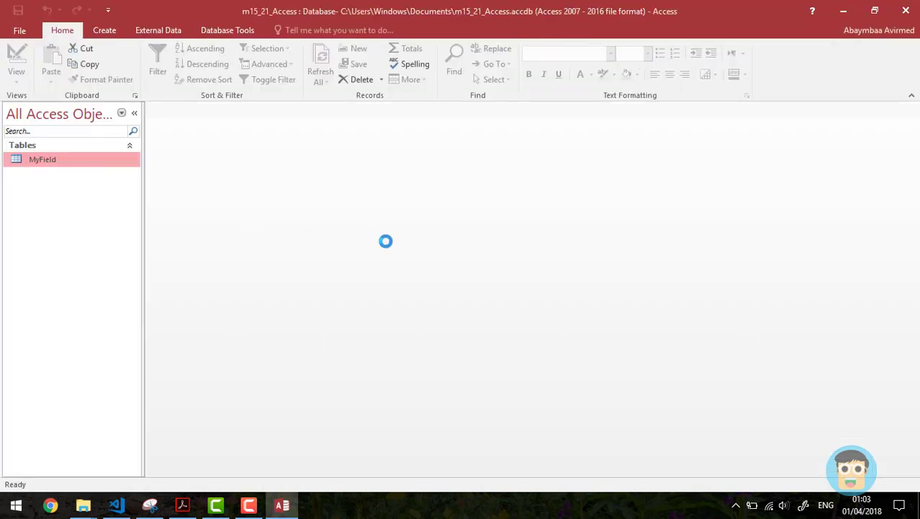
{"action": "double_click", "coordinate": [52, 158]}
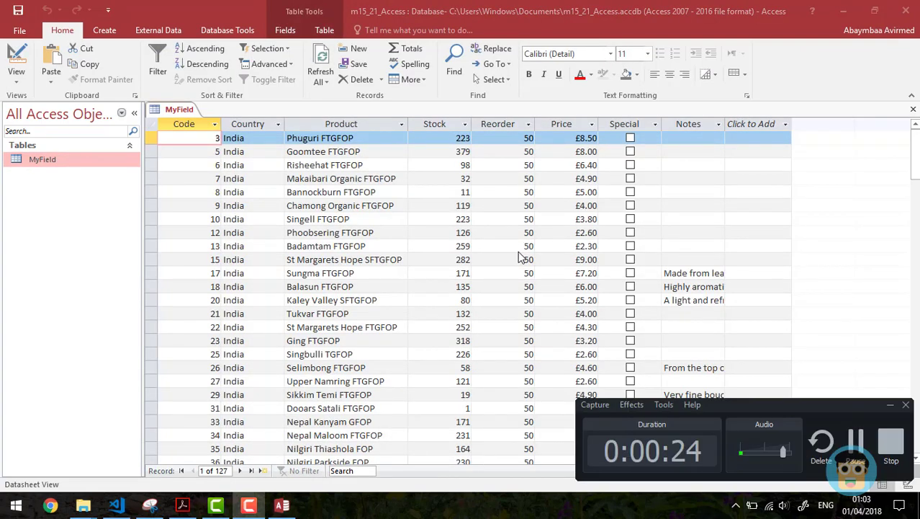
Step: Read question 38 on the task sheet, then return to MyField and show the Create ribbon
{"action": "key", "text": "alt+Tab"}
{"action": "key", "text": "Tab"}
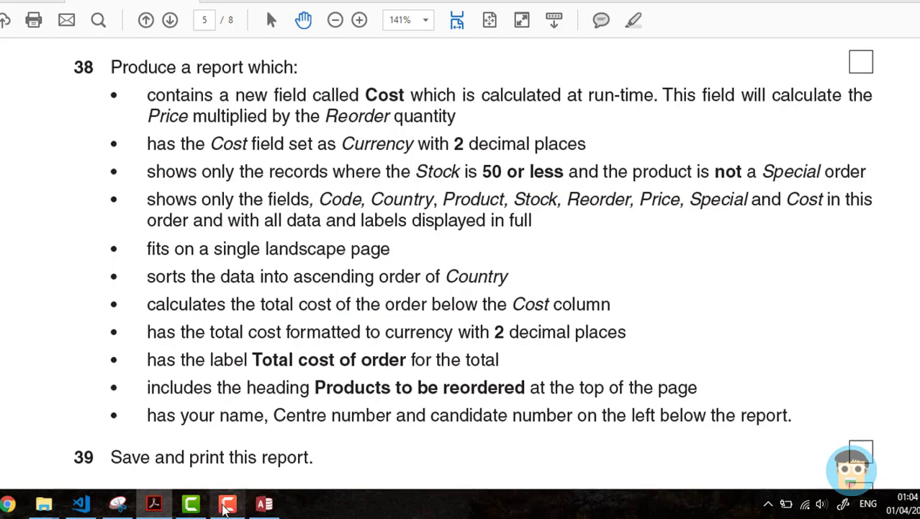
{"action": "left_click", "coordinate": [264, 504]}
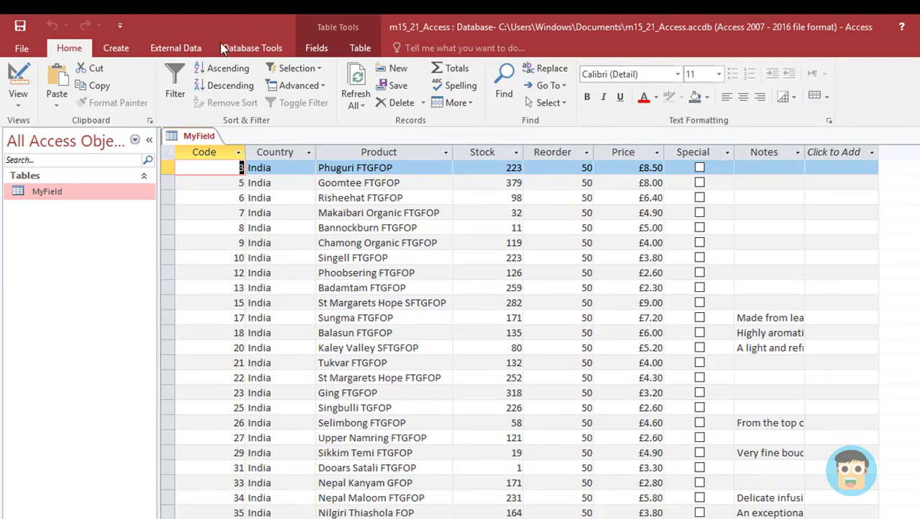
{"action": "left_click", "coordinate": [118, 48]}
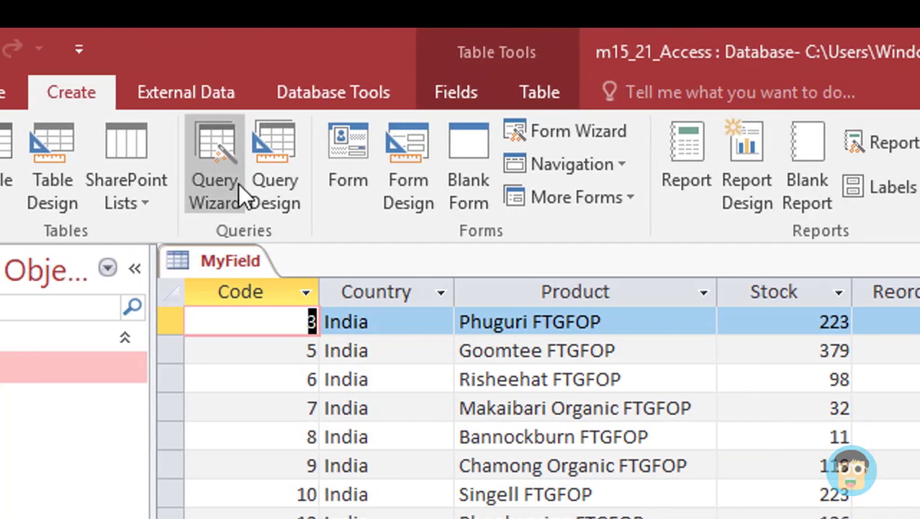
Step: In the Simple Query Wizard, add Code, Country, Product, Stock, Reorder, Price and Special
{"action": "left_click", "coordinate": [213, 148]}
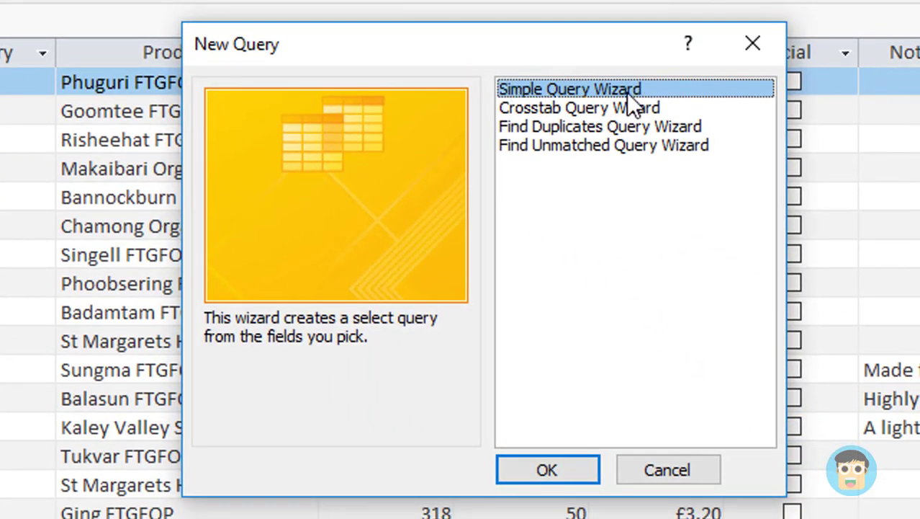
{"action": "left_click", "coordinate": [547, 467]}
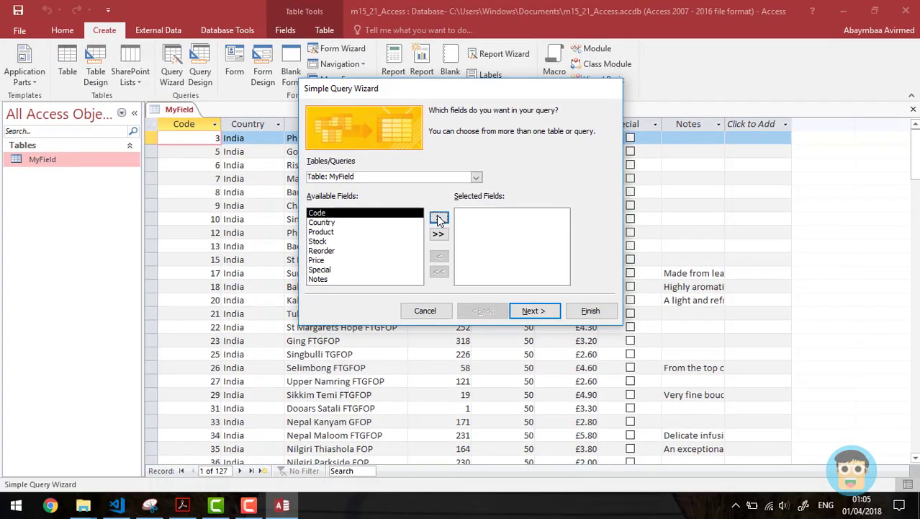
{"action": "left_click", "coordinate": [438, 218]}
{"action": "left_click", "coordinate": [439, 218]}
{"action": "key", "text": "alt+Tab"}
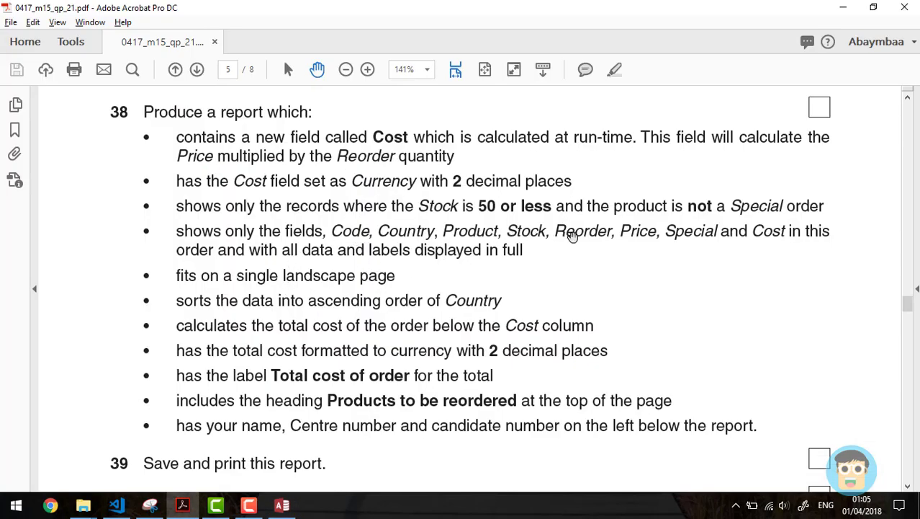
{"action": "key", "text": "alt+Tab"}
{"action": "left_click", "coordinate": [439, 219]}
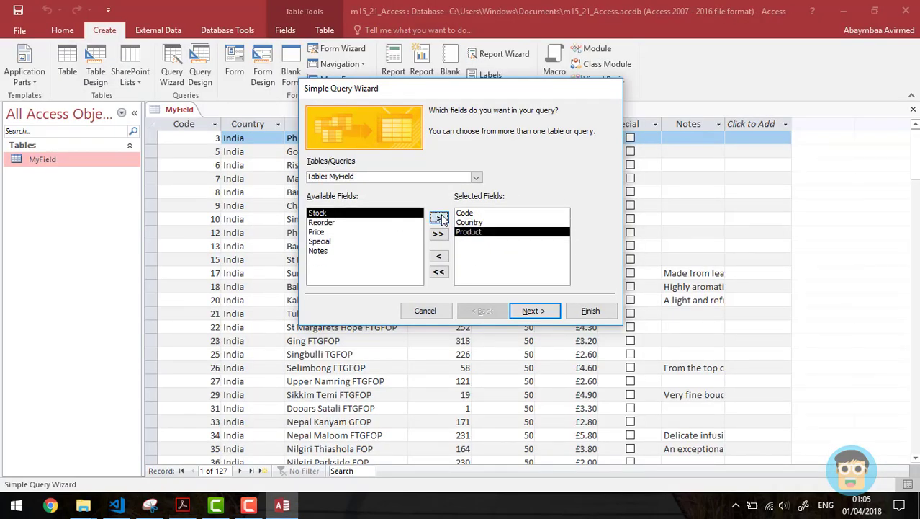
{"action": "left_click", "coordinate": [439, 218]}
{"action": "left_click", "coordinate": [439, 218]}
{"action": "key", "text": "alt+Tab"}
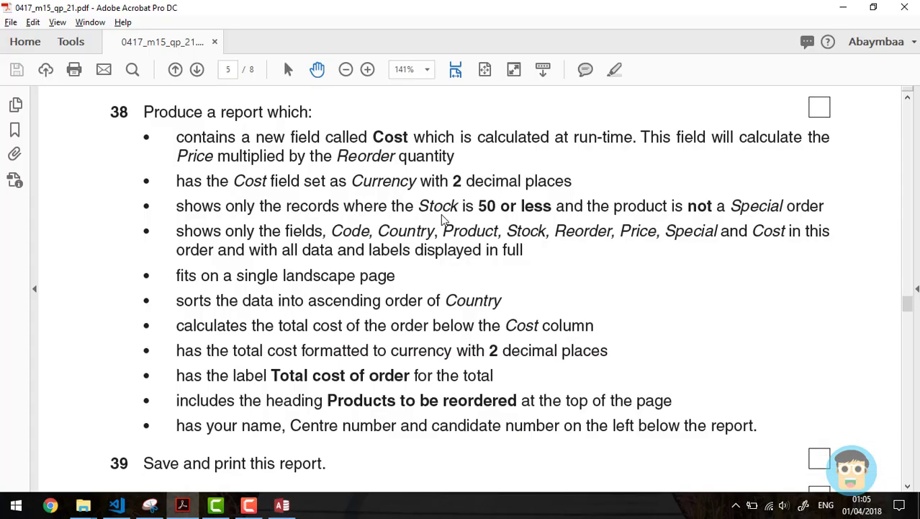
{"action": "key", "text": "alt+Tab"}
{"action": "left_click", "coordinate": [439, 218]}
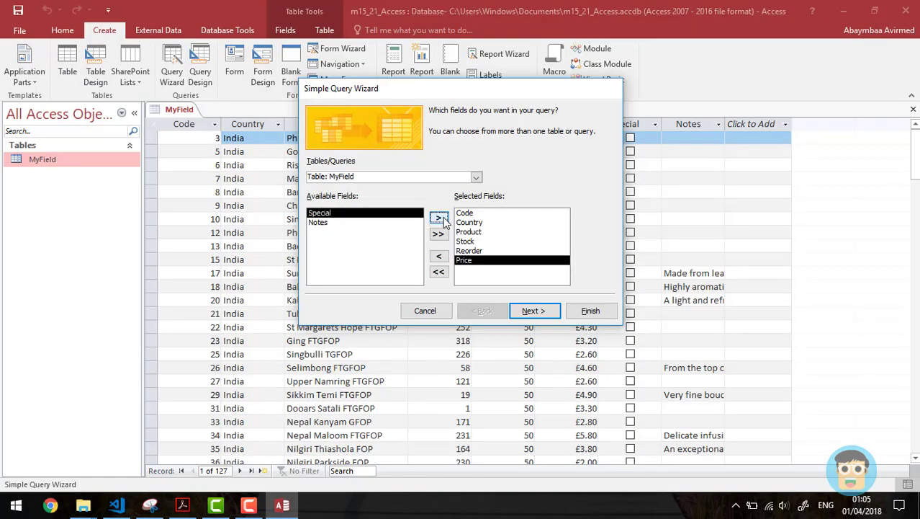
{"action": "left_click", "coordinate": [440, 219]}
{"action": "key", "text": "alt+Tab"}
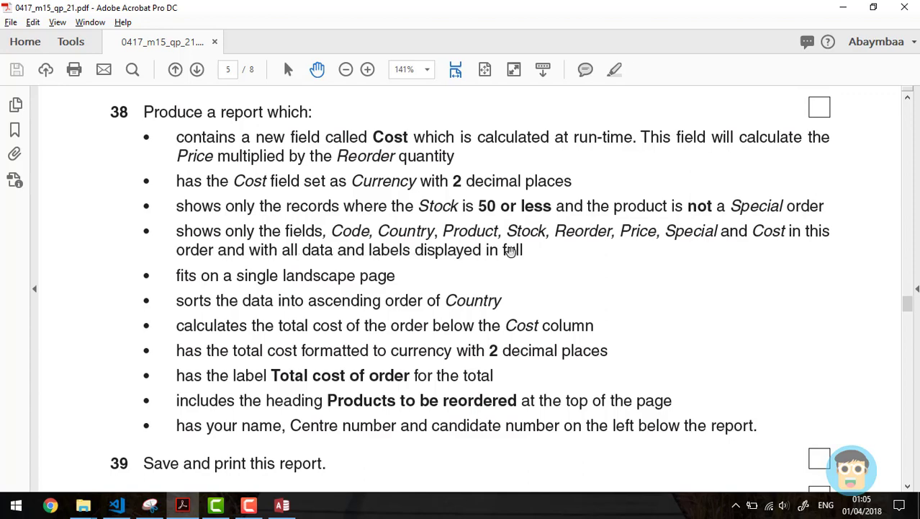
{"action": "key", "text": "alt+Tab"}
{"action": "key", "text": "alt+Tab"}
{"action": "key", "text": "alt+Tab"}
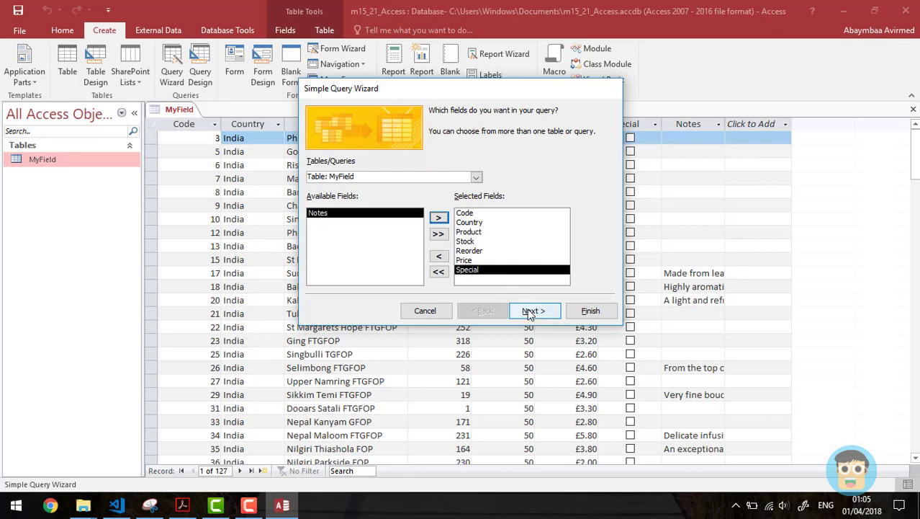
Step: Keep it a detail query, name it Query 1 and finish the wizard
{"action": "left_click", "coordinate": [533, 310]}
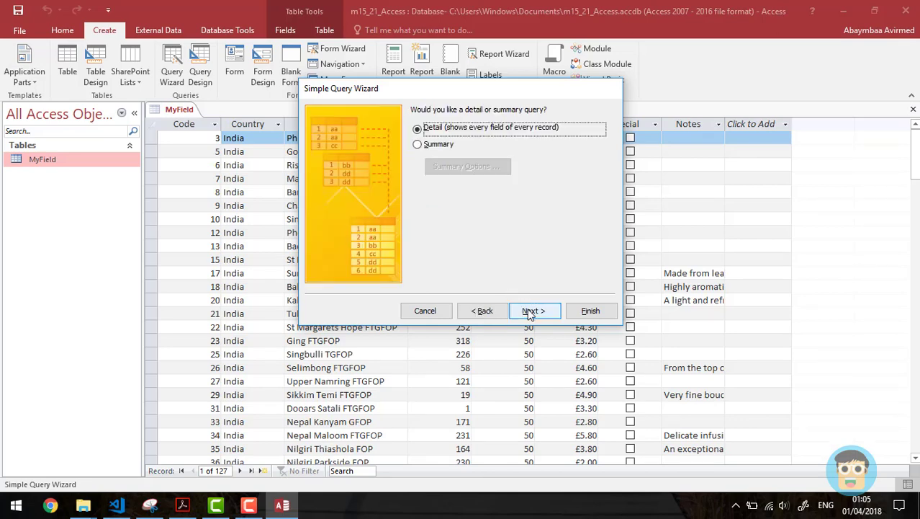
{"action": "left_click", "coordinate": [536, 311]}
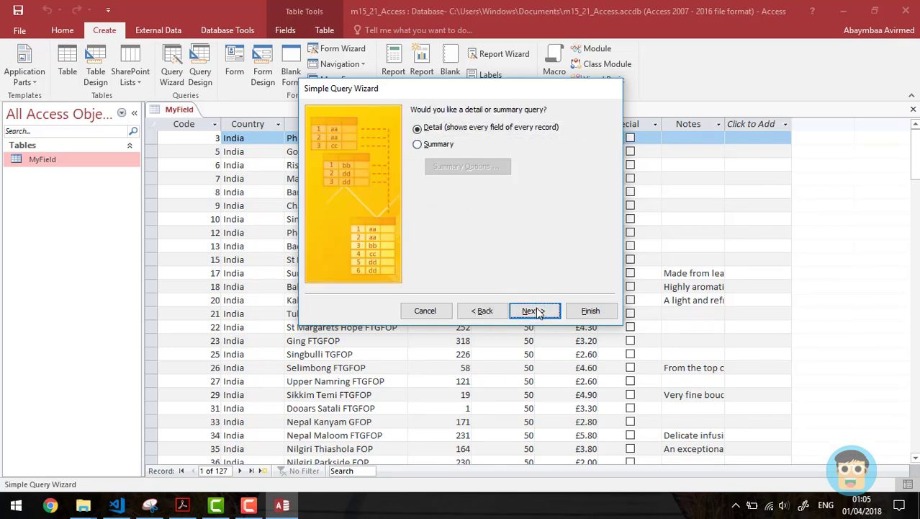
{"action": "left_click_drag", "start_coordinate": [489, 127], "coordinate": [391, 127]}
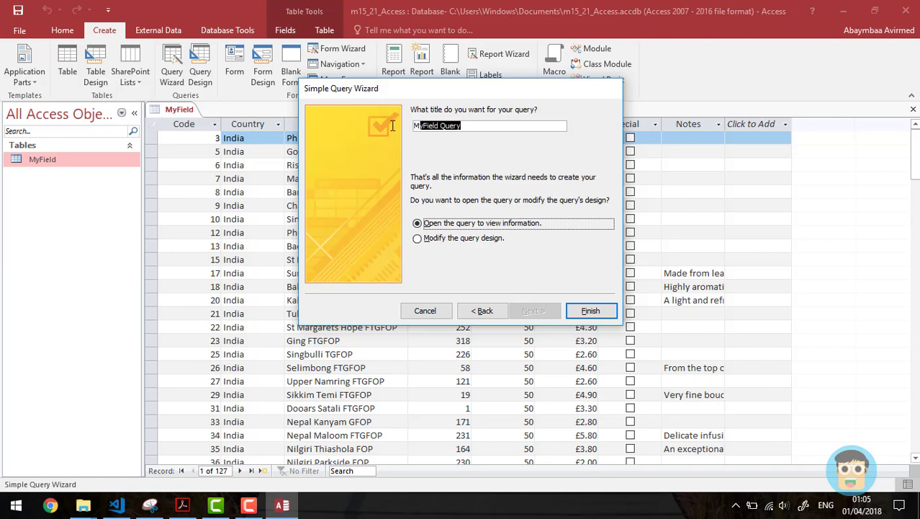
{"action": "type", "text": "Query 1"}
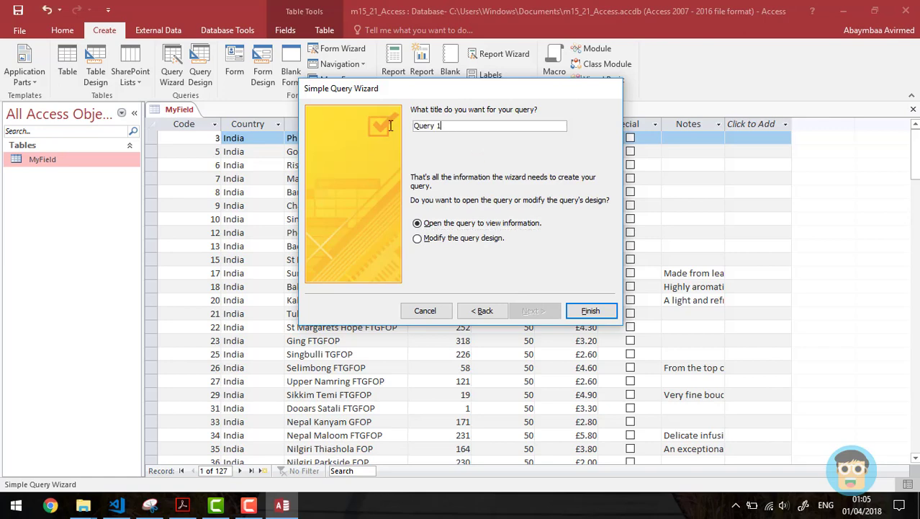
{"action": "left_click", "coordinate": [589, 310]}
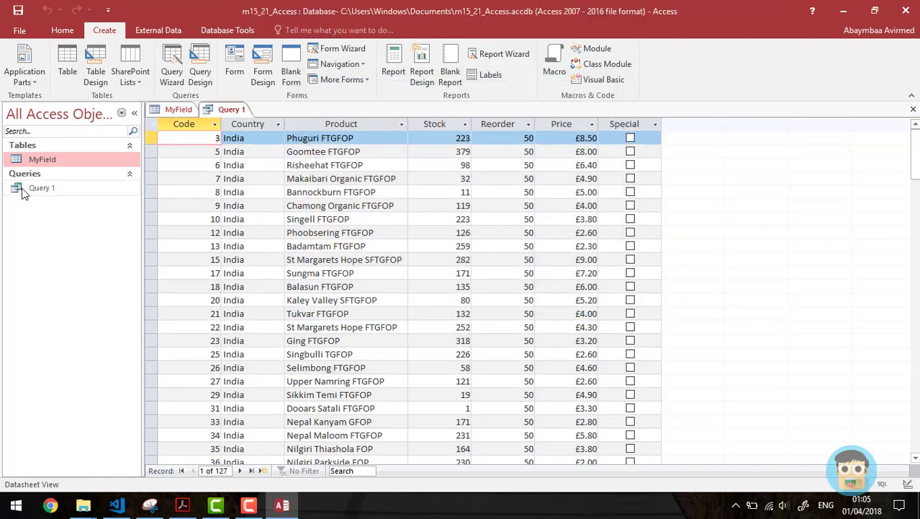
Step: Compare Query 1's results with the full MyField table
{"action": "left_click", "coordinate": [29, 193]}
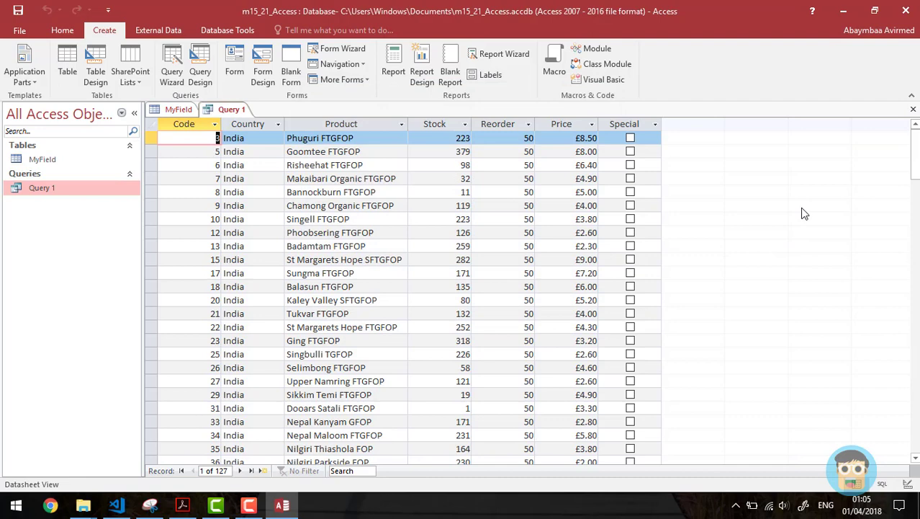
{"action": "left_click", "coordinate": [68, 165]}
{"action": "left_click", "coordinate": [179, 109]}
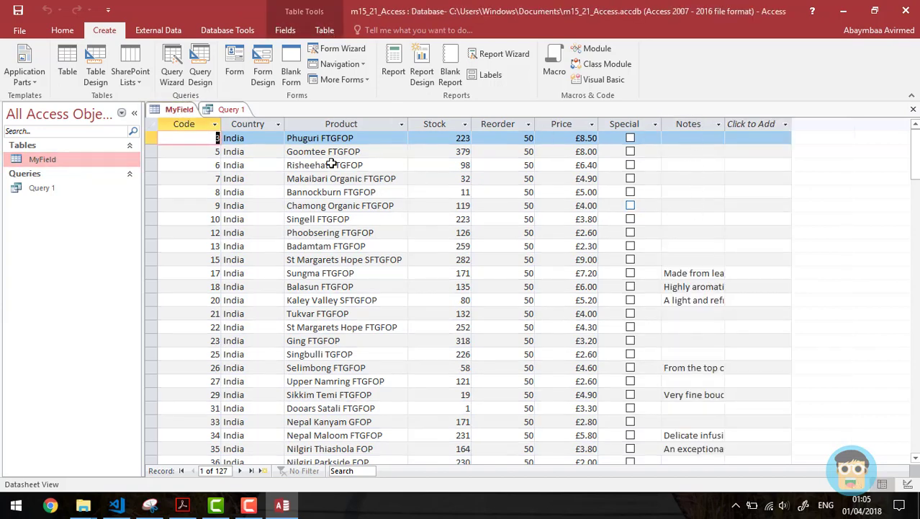
{"action": "left_click", "coordinate": [231, 108]}
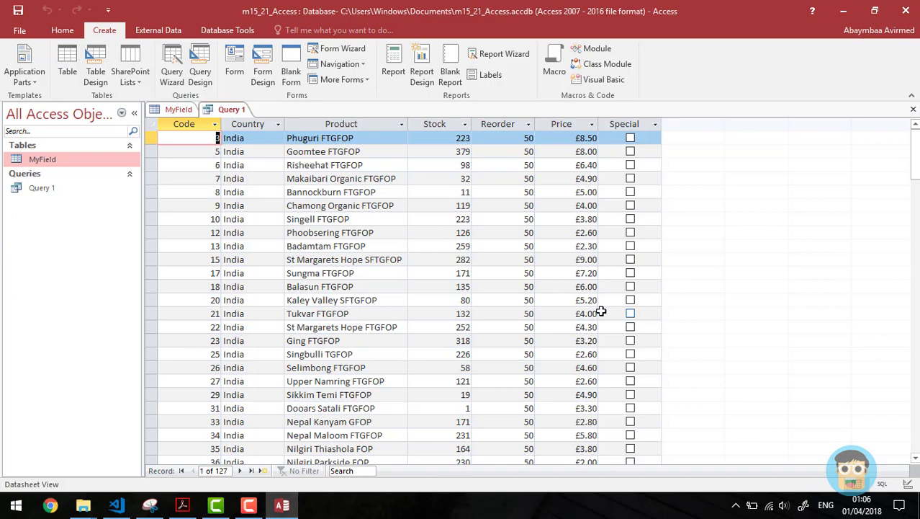
{"action": "left_click", "coordinate": [36, 192]}
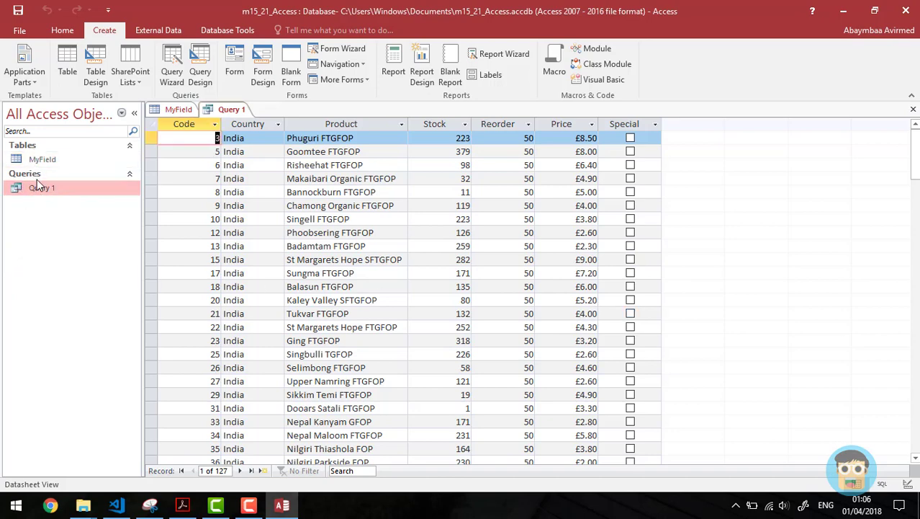
{"action": "double_click", "coordinate": [31, 191]}
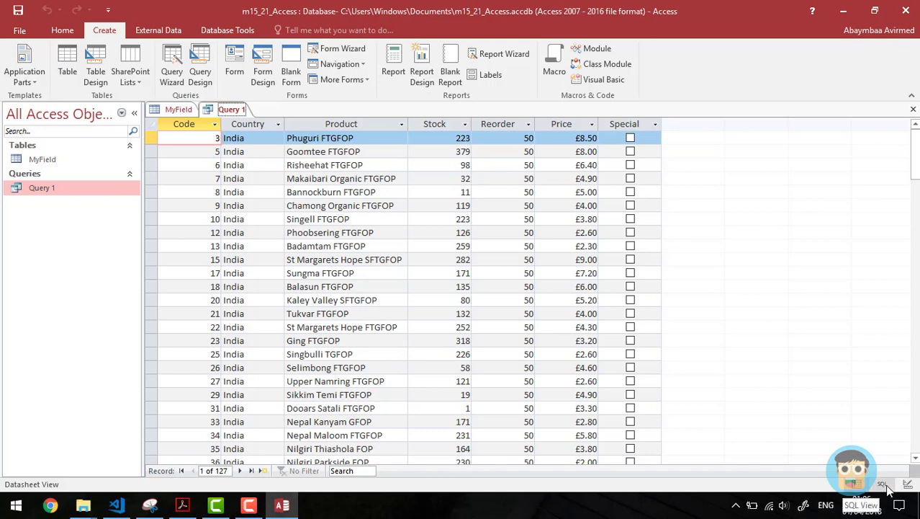
{"action": "left_click", "coordinate": [62, 156]}
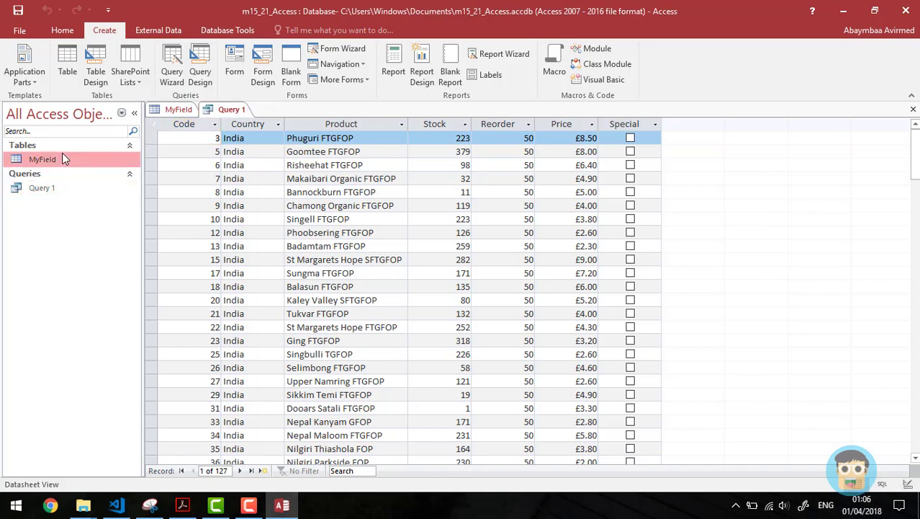
{"action": "left_click", "coordinate": [60, 31]}
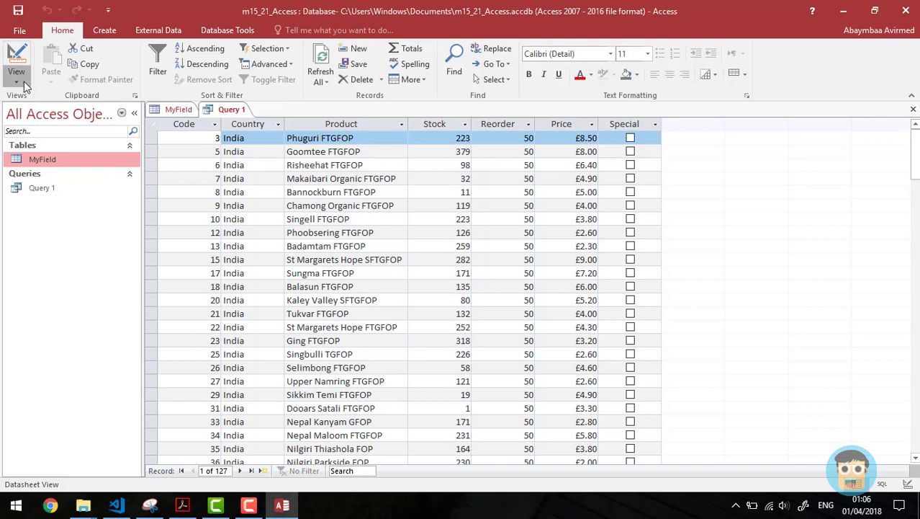
Step: Switch Query 1 to SQL View to show its SELECT statement
{"action": "left_click", "coordinate": [16, 77]}
{"action": "left_click", "coordinate": [45, 159]}
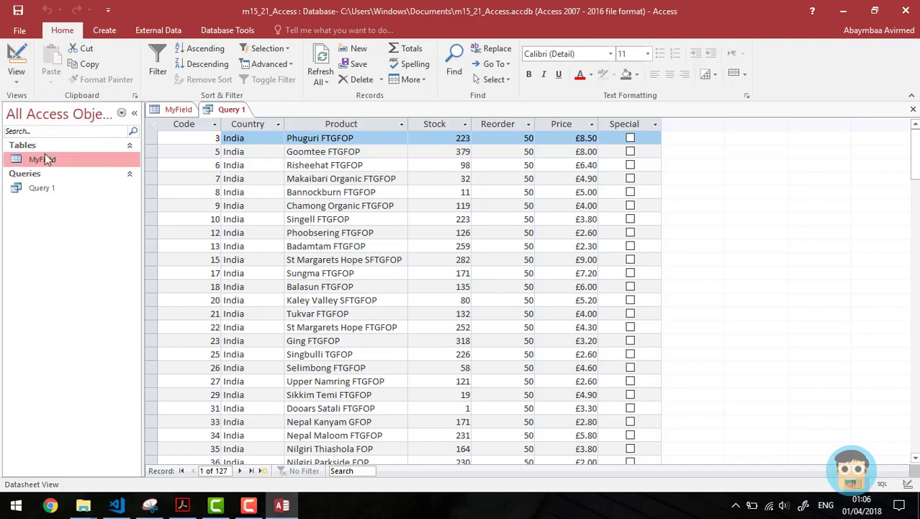
{"action": "double_click", "coordinate": [45, 161]}
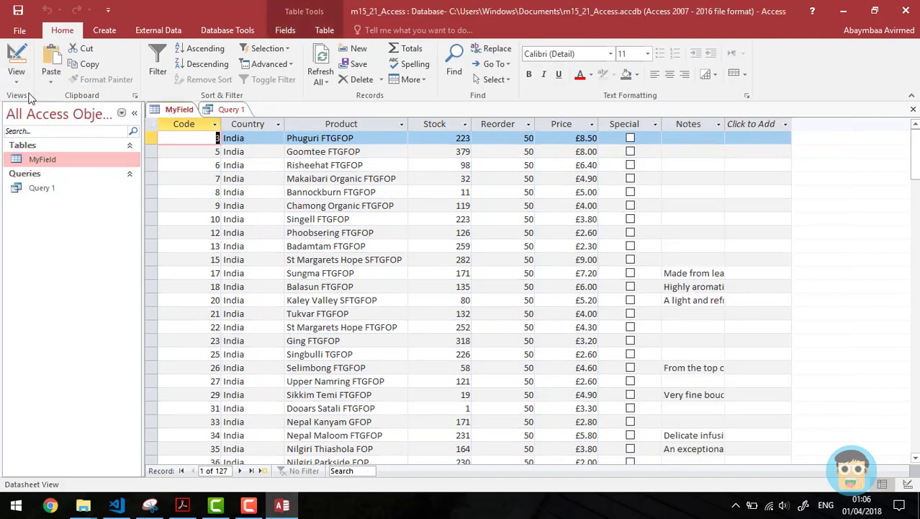
{"action": "left_click", "coordinate": [16, 72]}
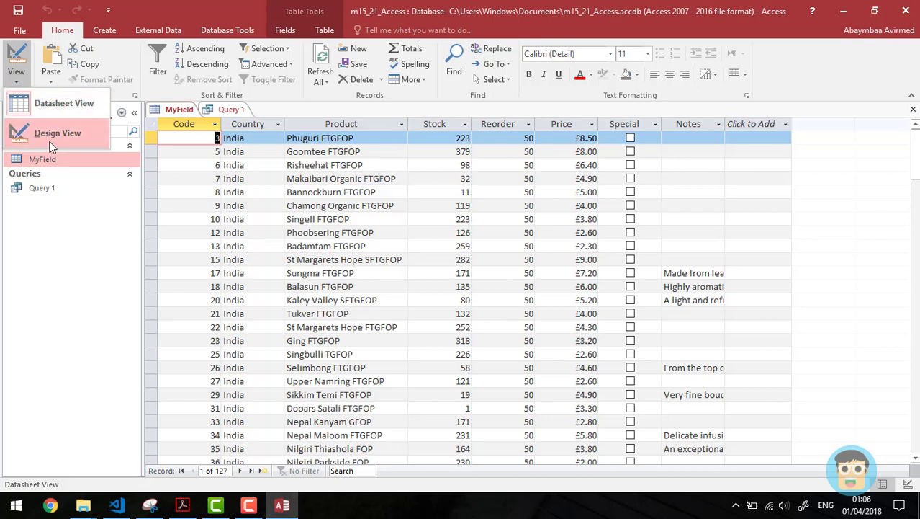
{"action": "double_click", "coordinate": [50, 189]}
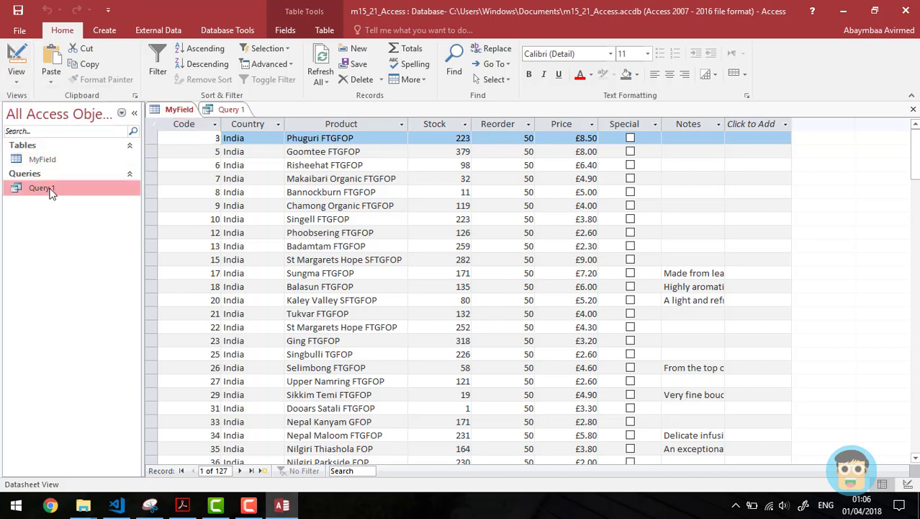
{"action": "left_click", "coordinate": [16, 72]}
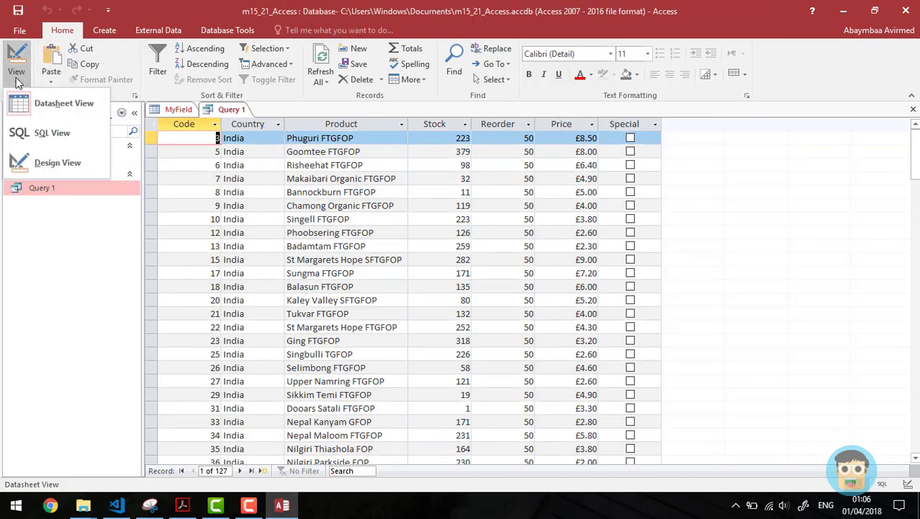
{"action": "left_click", "coordinate": [79, 136]}
{"action": "left_click", "coordinate": [360, 203]}
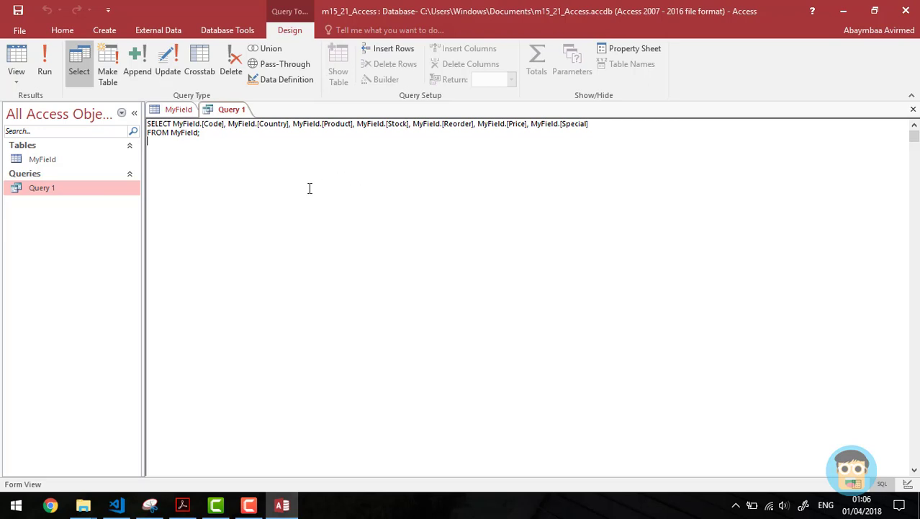
Step: In Design View, untick Price's Show box and run Query 1 to test hiding it
{"action": "left_click", "coordinate": [17, 76]}
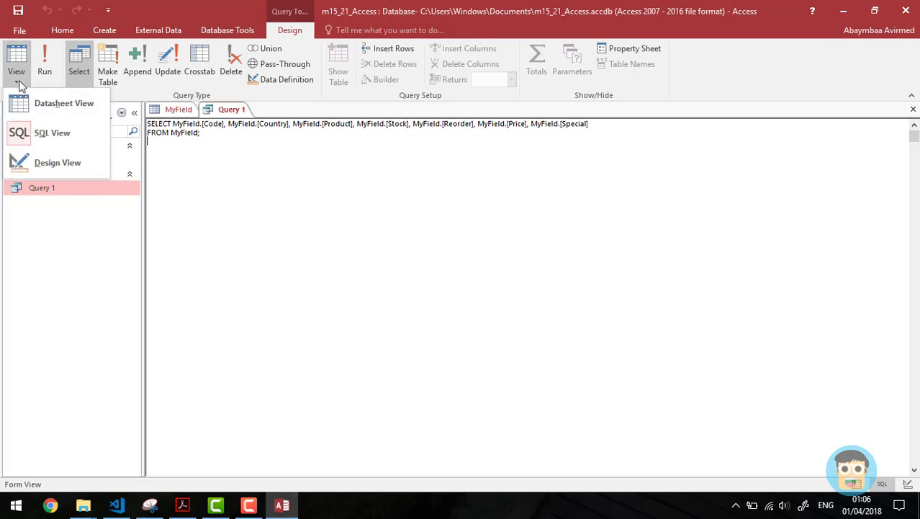
{"action": "left_click", "coordinate": [53, 164]}
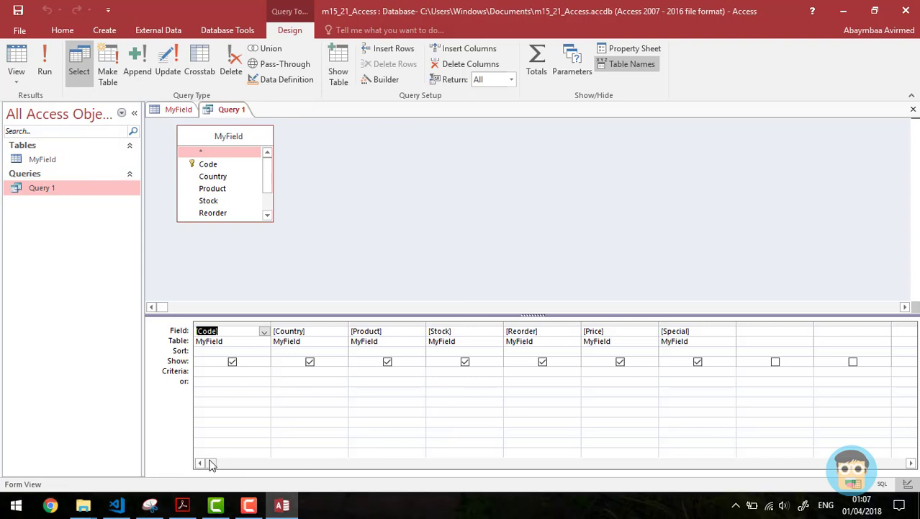
{"action": "left_click", "coordinate": [697, 362]}
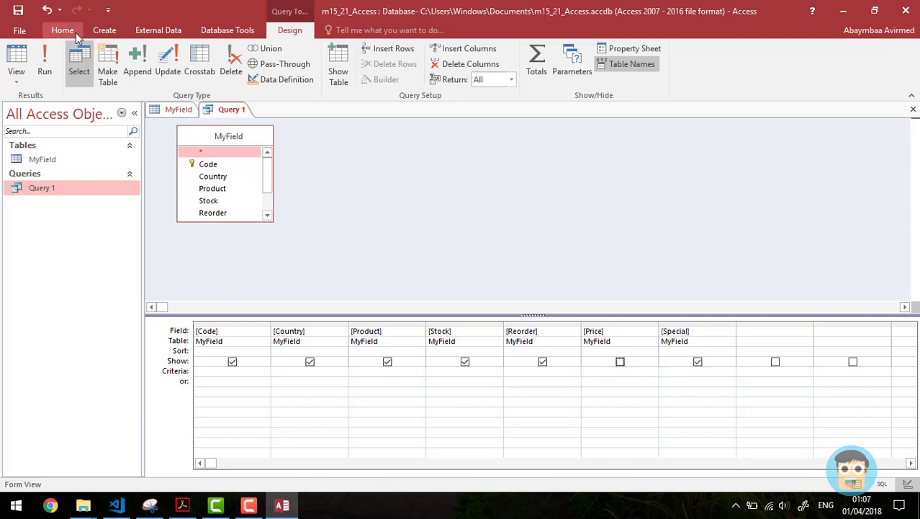
{"action": "left_click", "coordinate": [42, 69]}
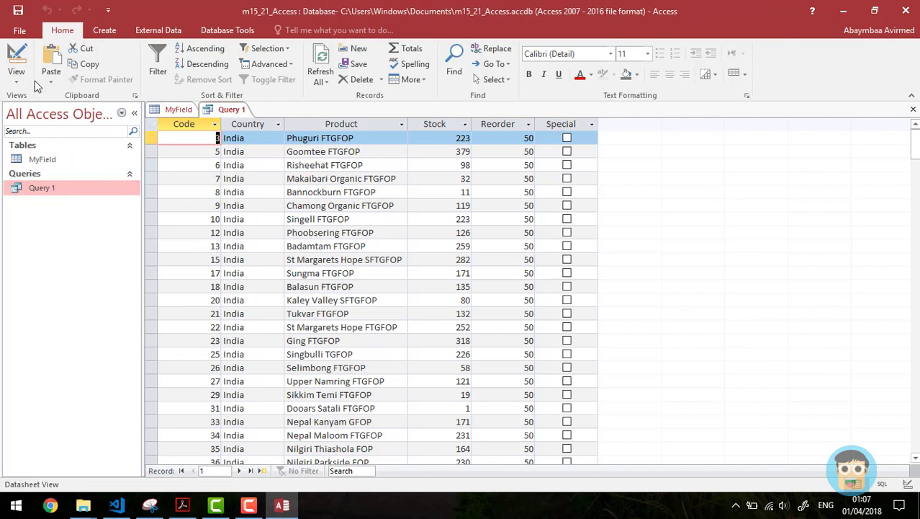
Step: Check the SQL, return to Design View and select the empty Field column
{"action": "left_click", "coordinate": [20, 81]}
{"action": "left_click", "coordinate": [44, 135]}
{"action": "left_click", "coordinate": [307, 181]}
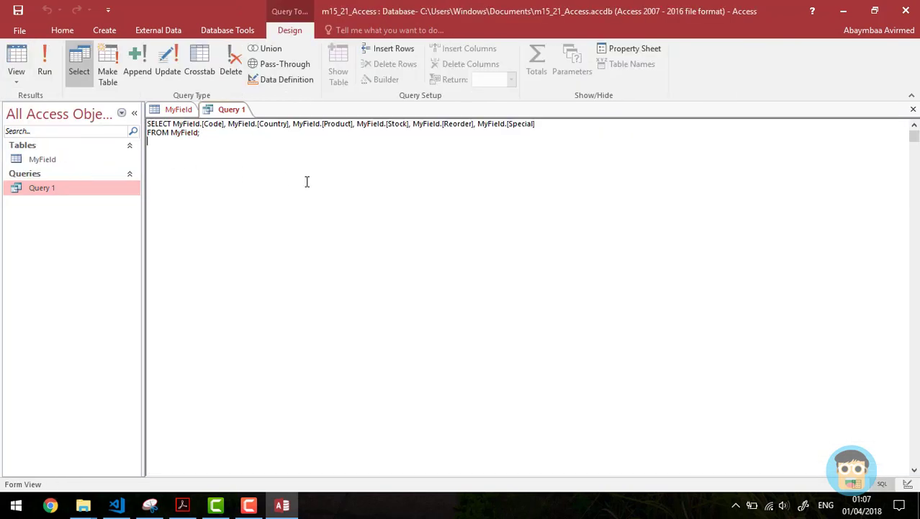
{"action": "left_click_drag", "start_coordinate": [190, 124], "coordinate": [439, 187]}
{"action": "left_click", "coordinate": [439, 187]}
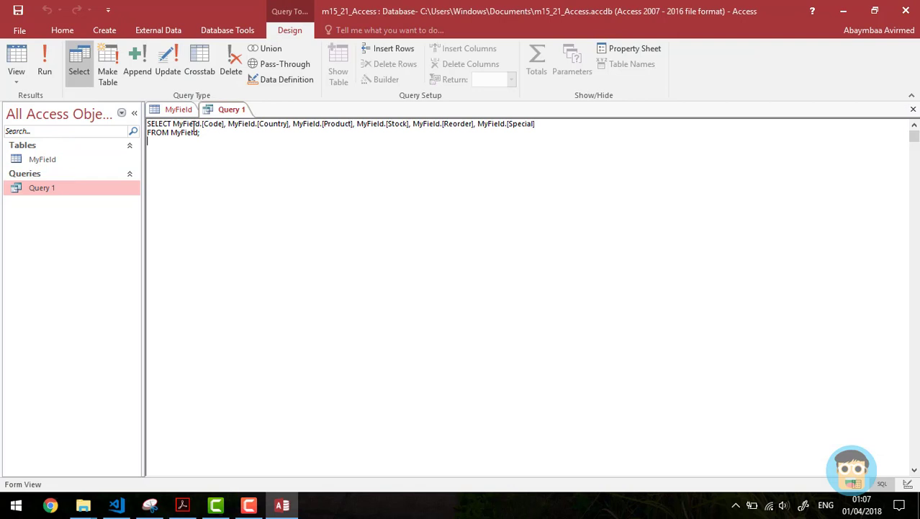
{"action": "left_click", "coordinate": [16, 79]}
{"action": "left_click", "coordinate": [45, 158]}
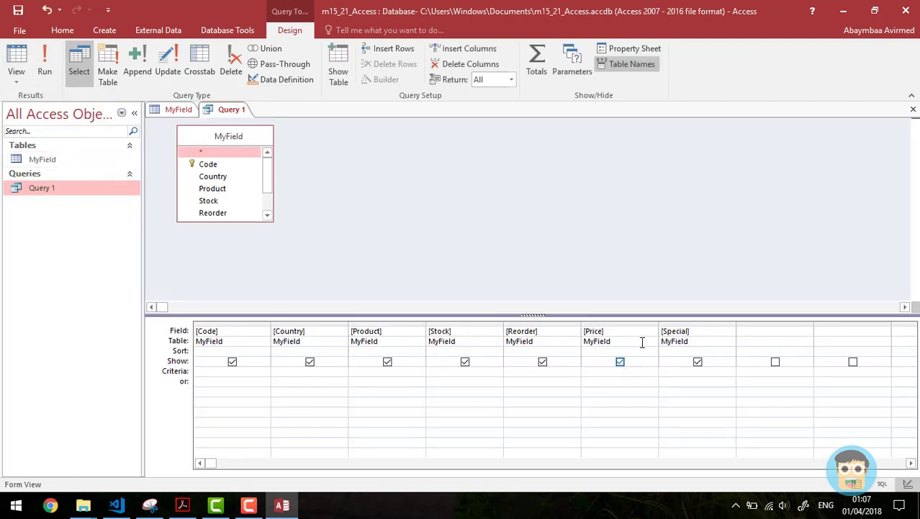
{"action": "left_click", "coordinate": [766, 331]}
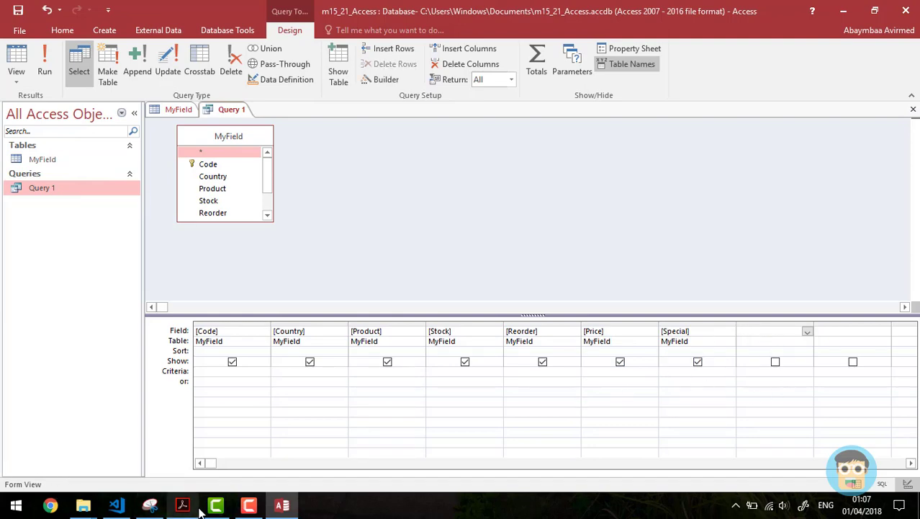
Step: Add the calculated field Cost: [Price]*[Reorder] in the empty column and run the query
{"action": "left_click", "coordinate": [182, 505]}
{"action": "mouse_move", "coordinate": [282, 476]}
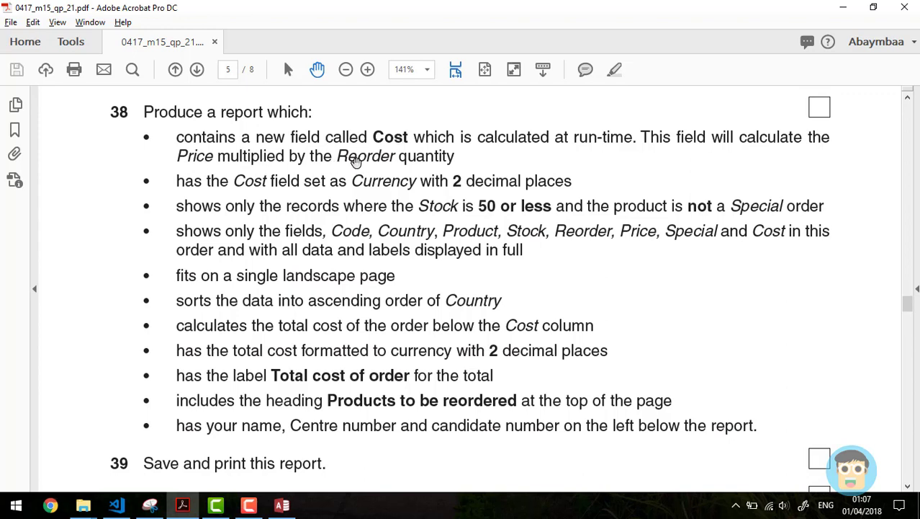
{"action": "key", "text": "alt+Tab"}
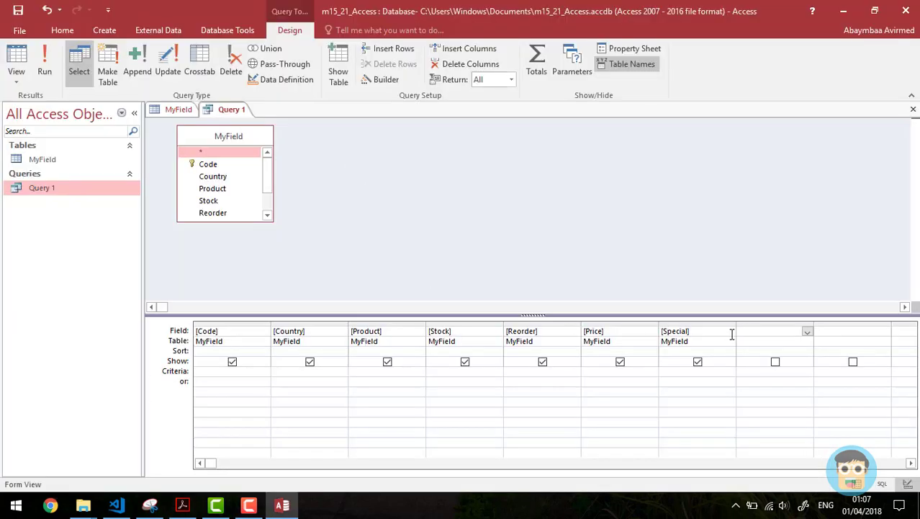
{"action": "type", "text": "C"}
{"action": "type", "text": "]*[Reo"}
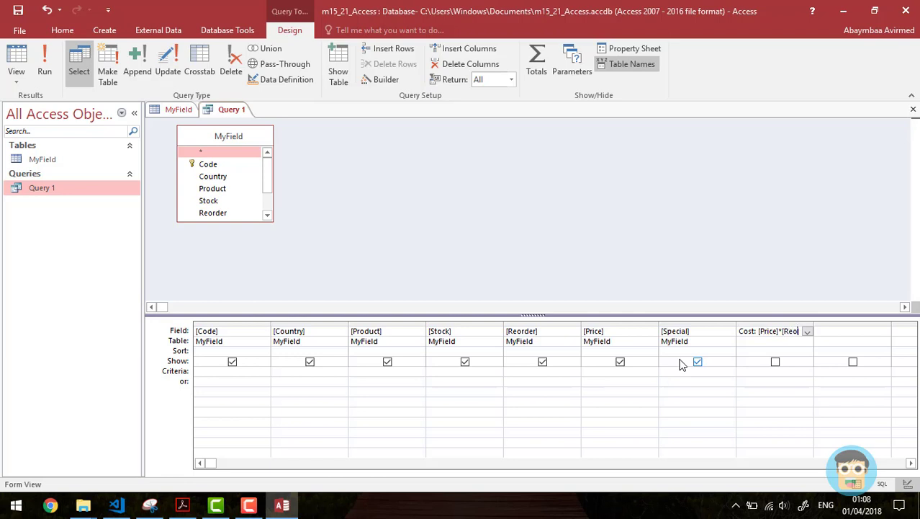
{"action": "type", "text": "der"}
{"action": "left_click", "coordinate": [45, 63]}
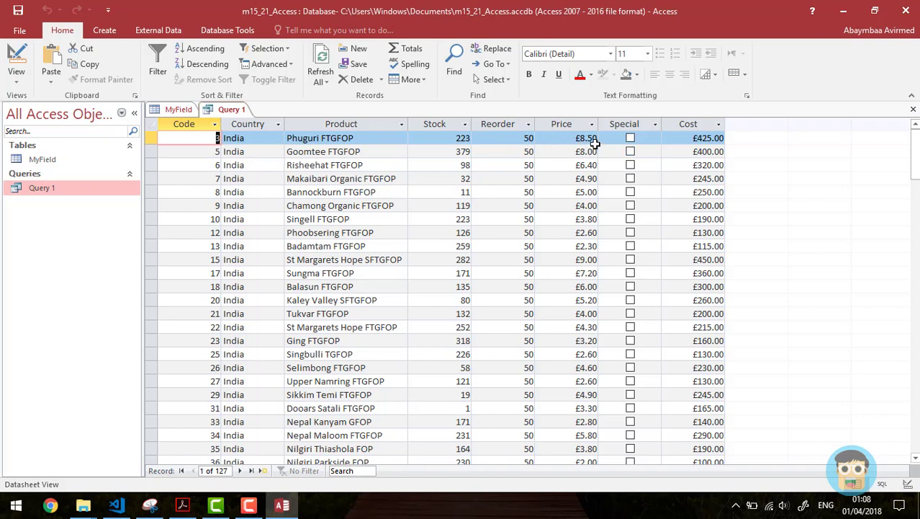
Step: Check several Cost values such as £130.00, then select the Cost requirement on the question paper
{"action": "left_click", "coordinate": [703, 137]}
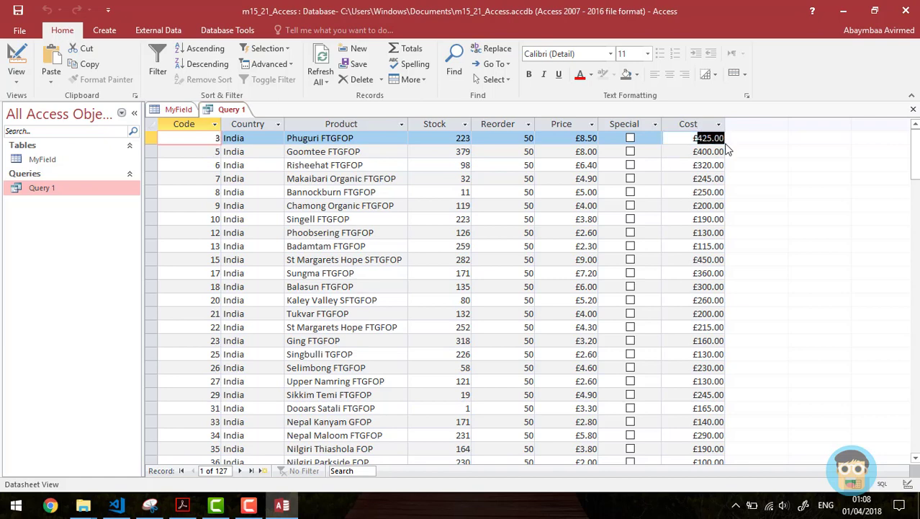
{"action": "left_click", "coordinate": [688, 232]}
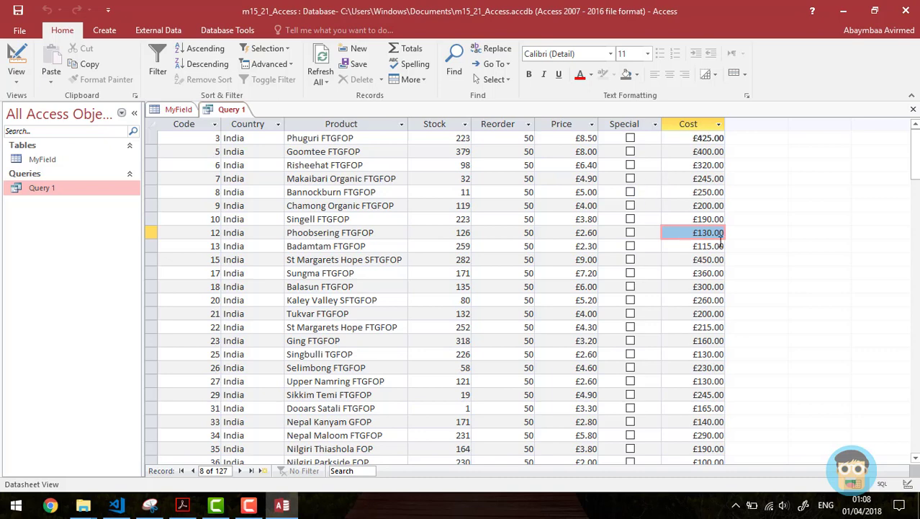
{"action": "left_click", "coordinate": [718, 138]}
{"action": "key", "text": "alt+Tab"}
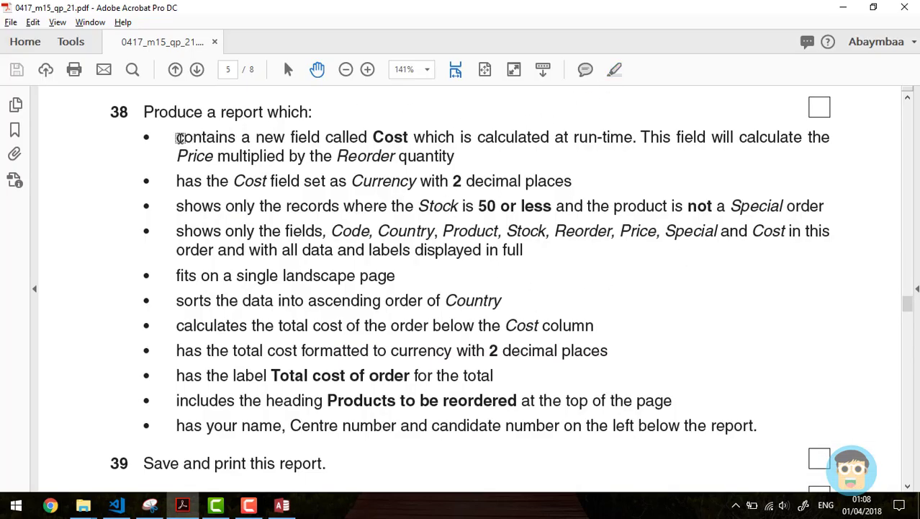
{"action": "left_click_drag", "start_coordinate": [180, 137], "coordinate": [455, 156]}
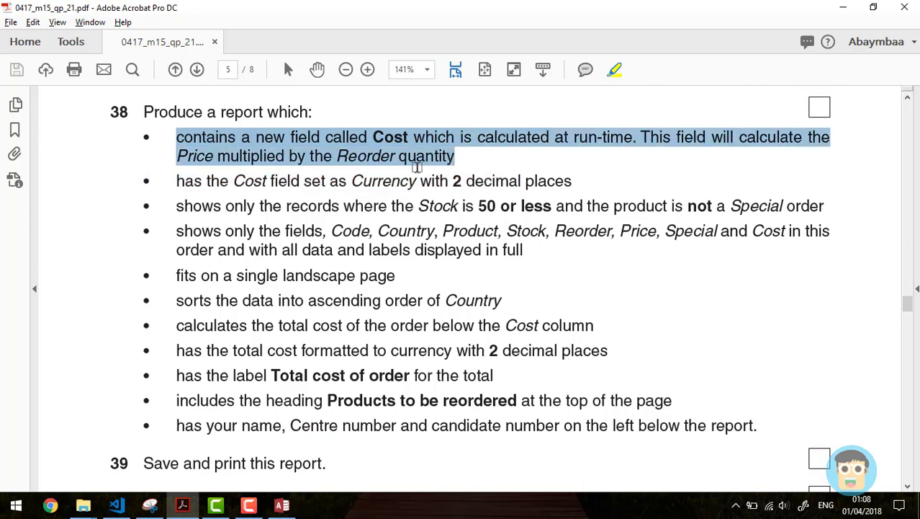
Step: Highlight question 38's Cost field, currency format and field-list requirements
{"action": "left_click_drag", "start_coordinate": [179, 181], "coordinate": [552, 183]}
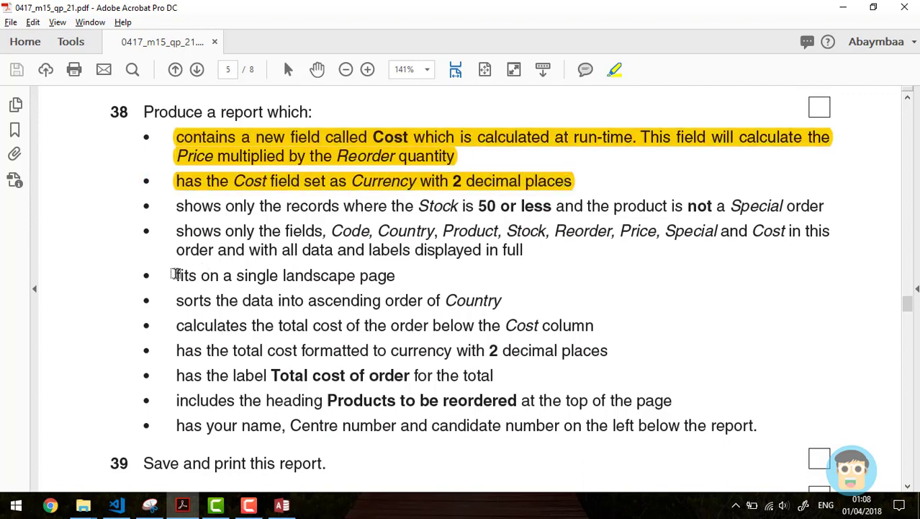
{"action": "left_click_drag", "start_coordinate": [177, 229], "coordinate": [531, 250]}
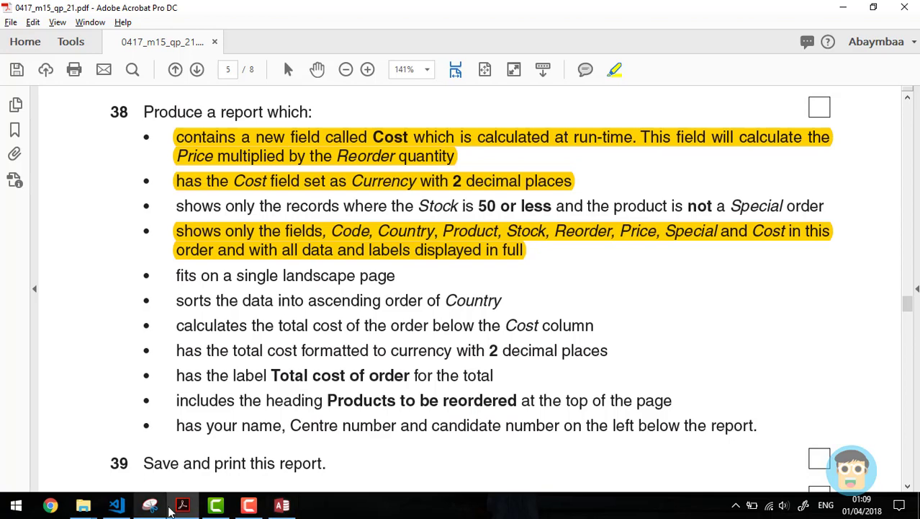
Step: Set Stock criteria <=50 and Special criteria no, then run Query 1 to get 13 records
{"action": "left_click", "coordinate": [283, 506]}
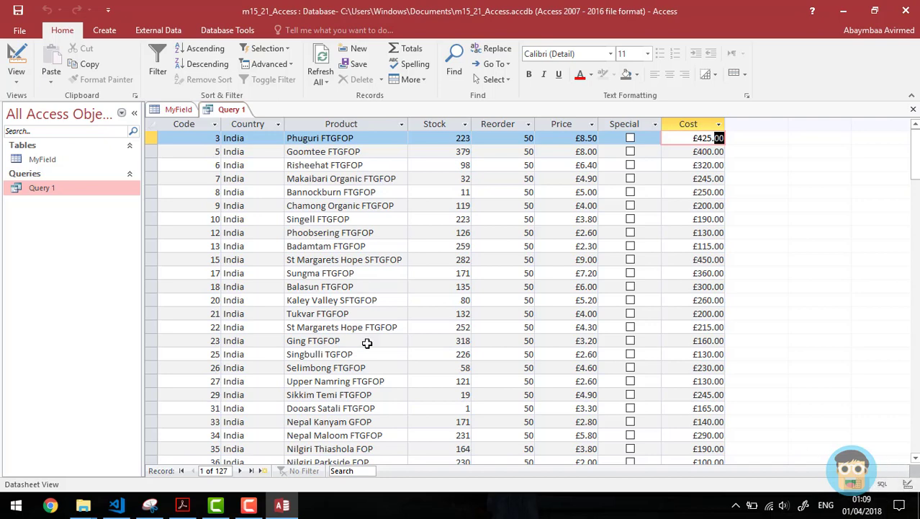
{"action": "left_click", "coordinate": [14, 74]}
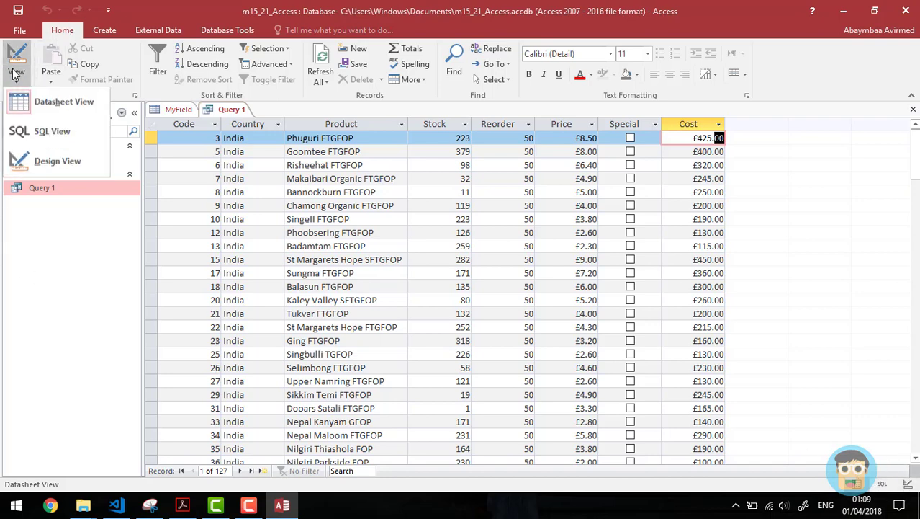
{"action": "left_click", "coordinate": [56, 163]}
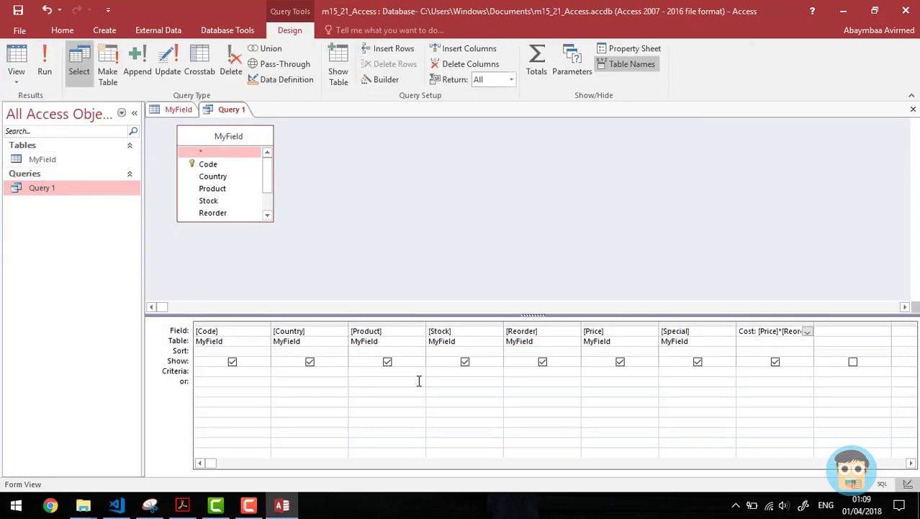
{"action": "key", "text": "alt+Tab"}
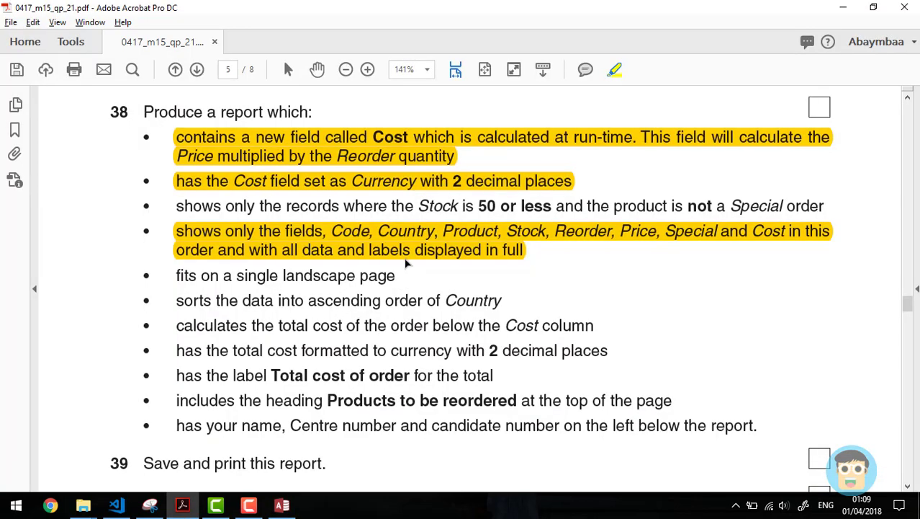
{"action": "key", "text": "alt+Tab"}
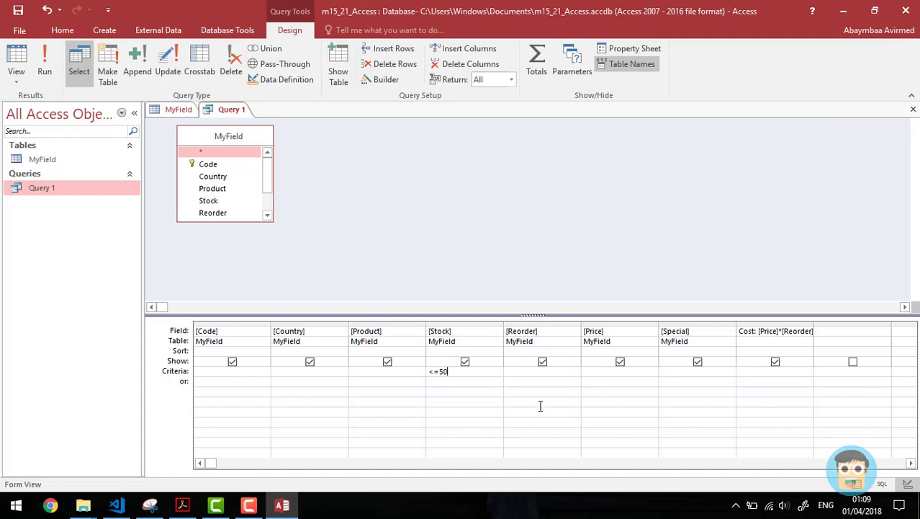
{"action": "key", "text": "alt+Tab"}
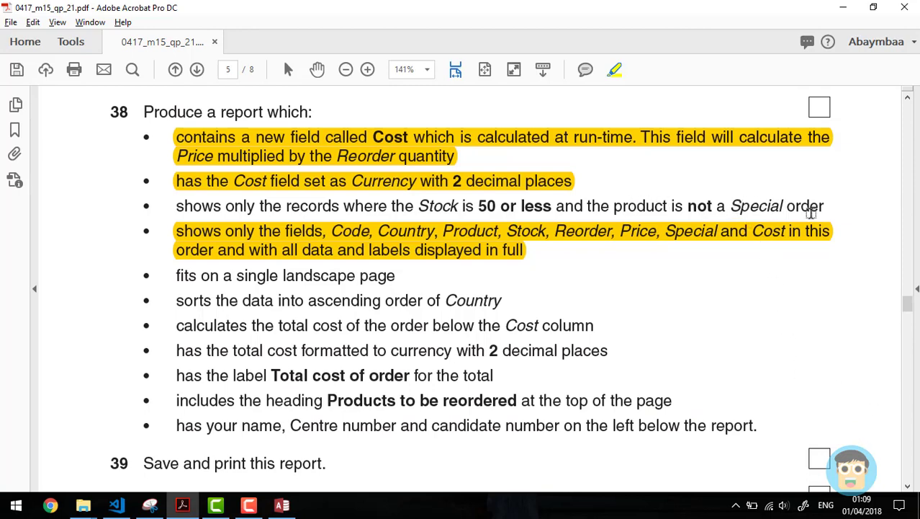
{"action": "key", "text": "alt+Tab"}
{"action": "key", "text": "alt+Tab"}
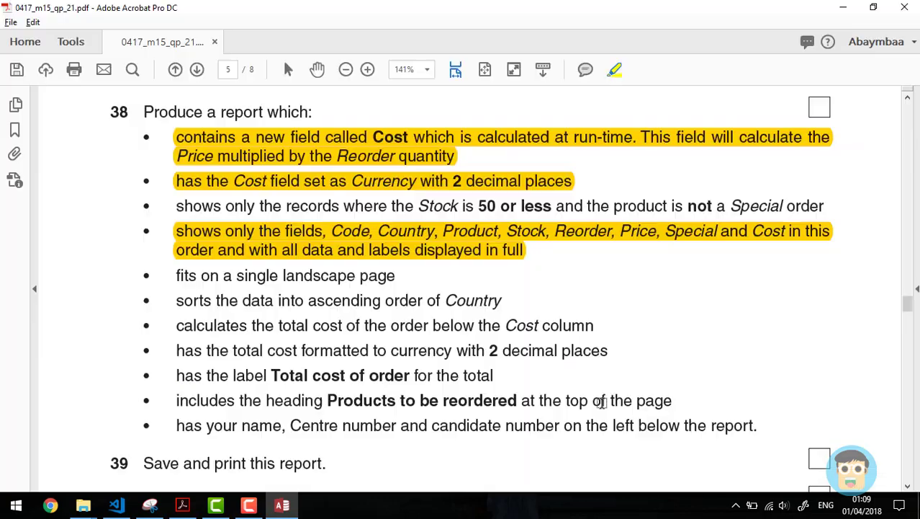
{"action": "key", "text": "alt+Tab"}
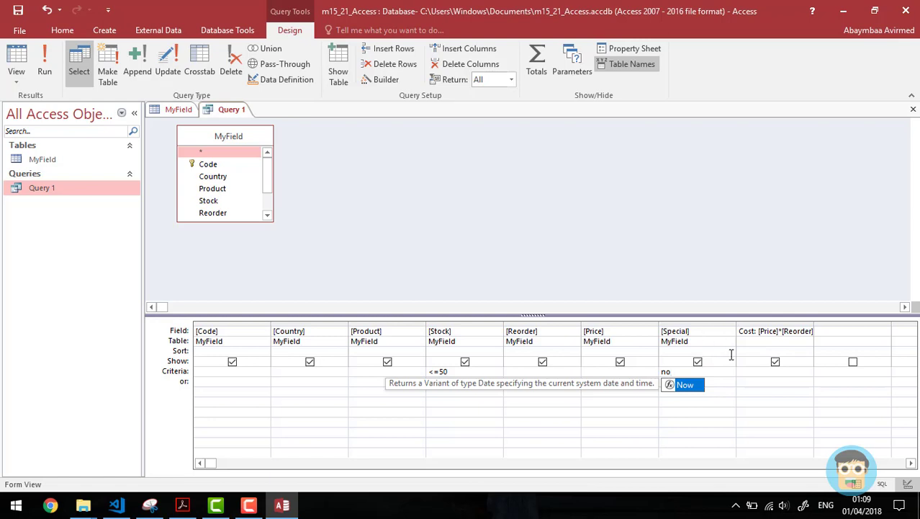
{"action": "key", "text": "Escape"}
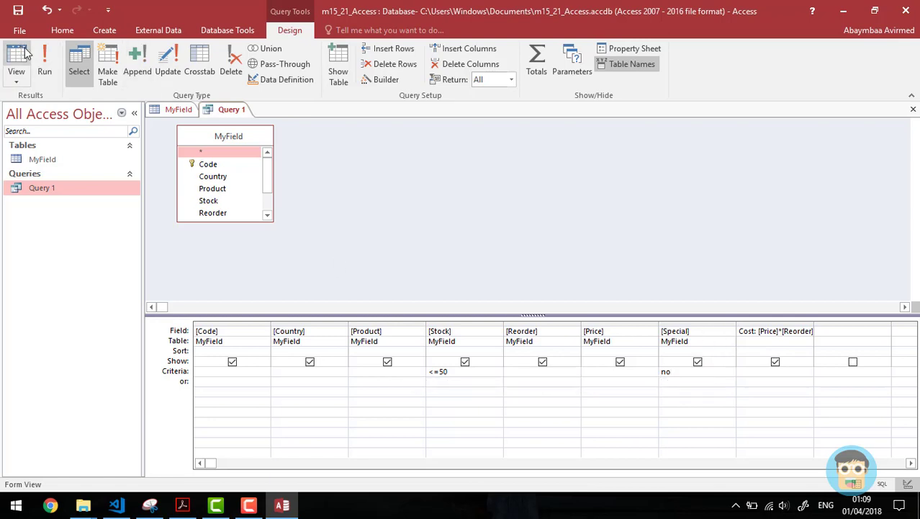
{"action": "left_click", "coordinate": [44, 71]}
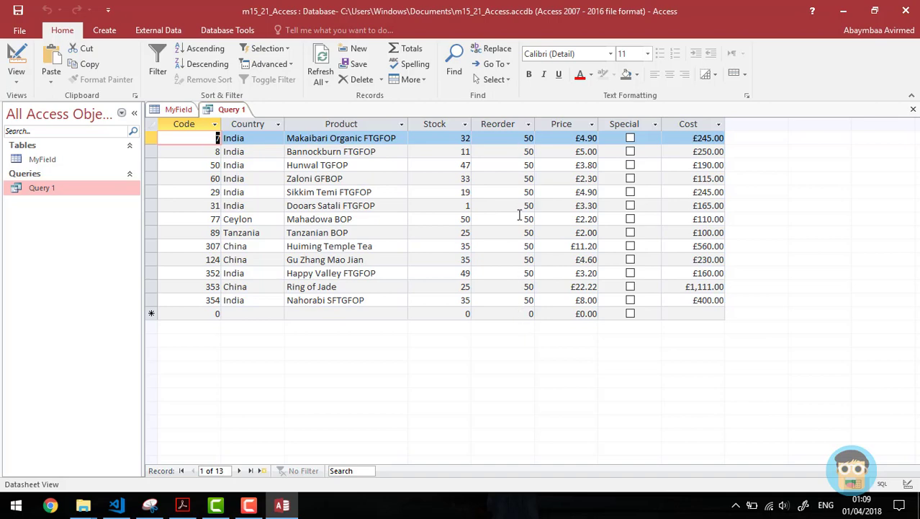
Step: Delete the <=50 Stock criterion, rerun Query 1 and scroll through its 103 results
{"action": "key", "text": "alt+Tab"}
{"action": "key", "text": "alt+Tab"}
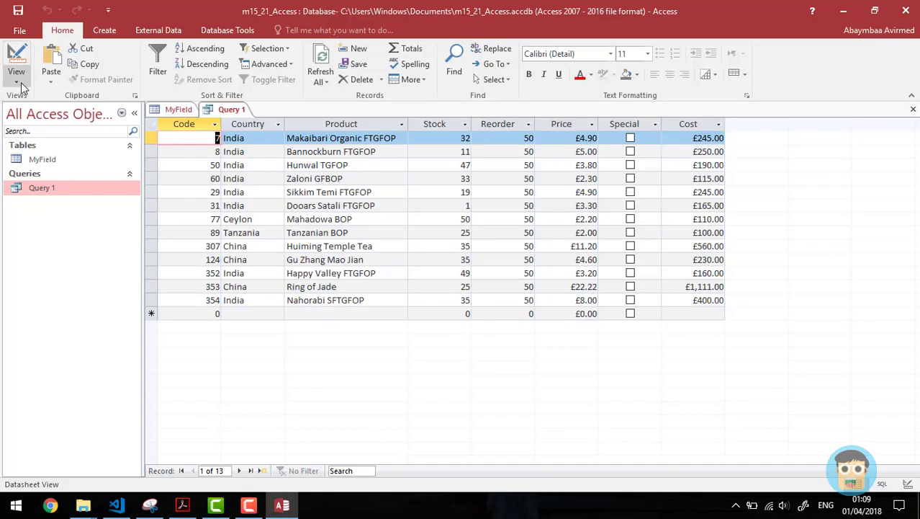
{"action": "left_click", "coordinate": [16, 79]}
{"action": "left_click", "coordinate": [58, 158]}
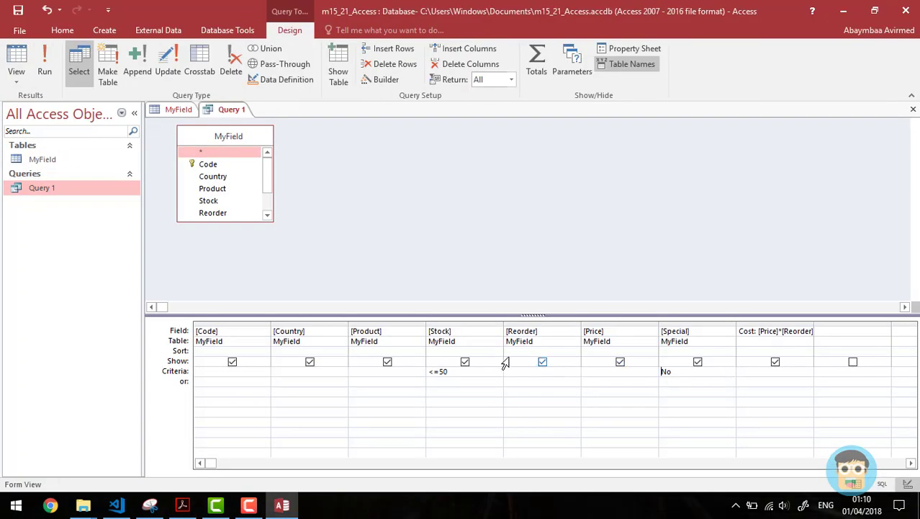
{"action": "left_click", "coordinate": [459, 372]}
{"action": "key", "text": "BackSpace"}
{"action": "key", "text": "BackSpace"}
{"action": "key", "text": "BackSpace"}
{"action": "key", "text": "BackSpace"}
{"action": "left_click", "coordinate": [45, 63]}
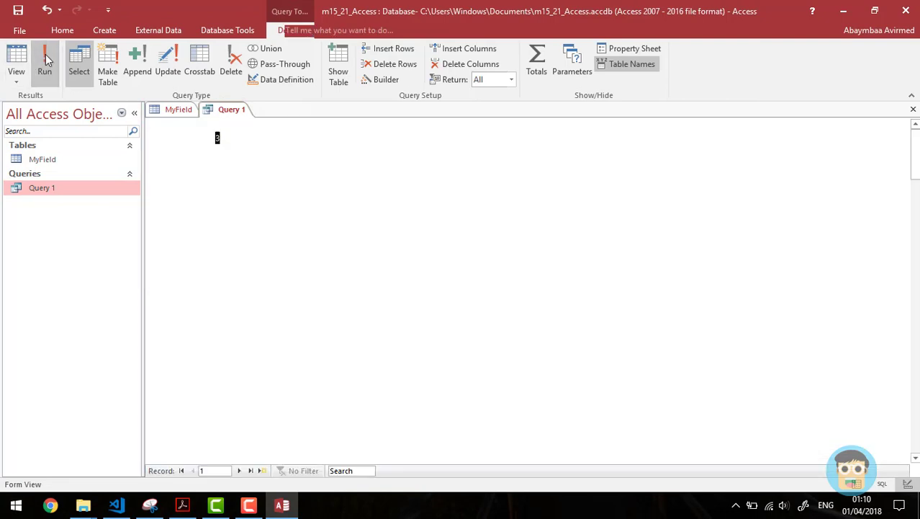
{"action": "left_click_drag", "start_coordinate": [915, 143], "coordinate": [915, 432]}
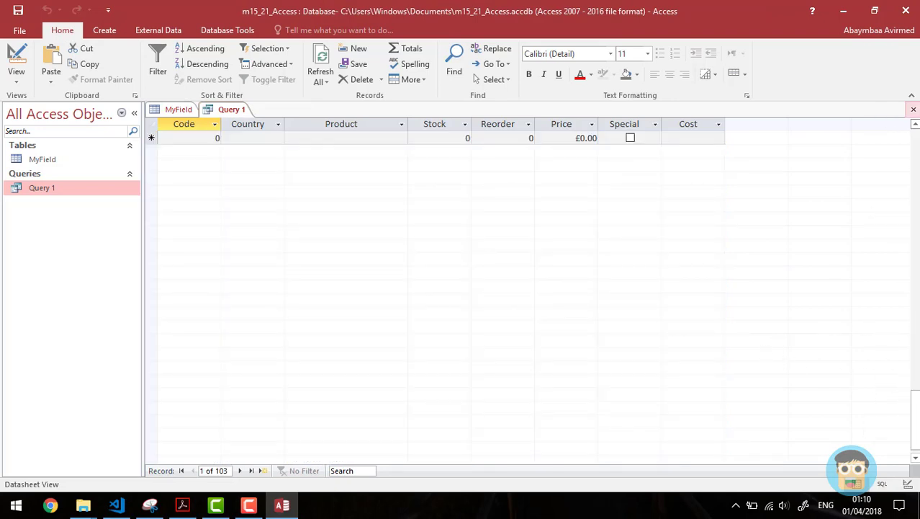
{"action": "left_click", "coordinate": [915, 125]}
{"action": "left_click", "coordinate": [915, 125]}
{"action": "left_click", "coordinate": [915, 125]}
{"action": "left_click", "coordinate": [915, 125]}
{"action": "left_click", "coordinate": [915, 126]}
{"action": "left_click", "coordinate": [915, 126]}
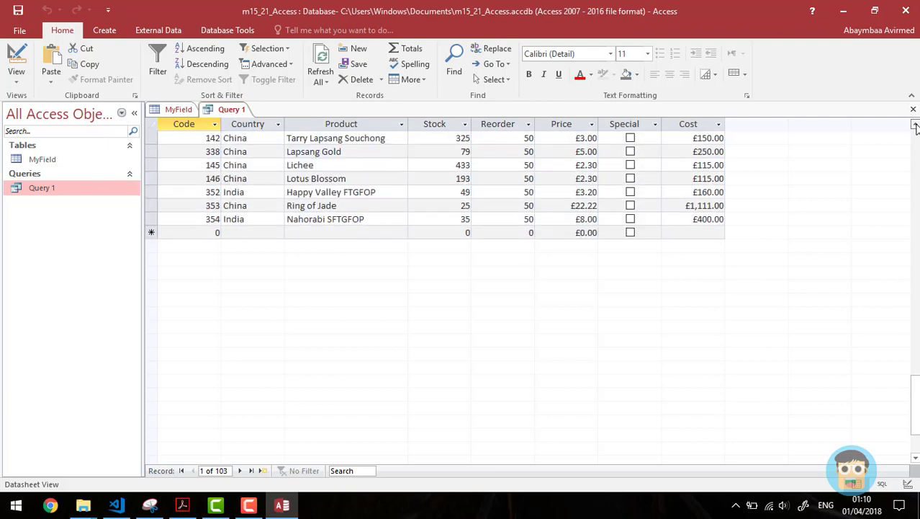
{"action": "left_click", "coordinate": [914, 126]}
{"action": "left_click", "coordinate": [914, 126]}
{"action": "left_click", "coordinate": [915, 126]}
{"action": "left_click", "coordinate": [915, 126]}
{"action": "left_click", "coordinate": [914, 126]}
{"action": "left_click", "coordinate": [914, 126]}
{"action": "left_click", "coordinate": [914, 126]}
{"action": "left_click", "coordinate": [915, 126]}
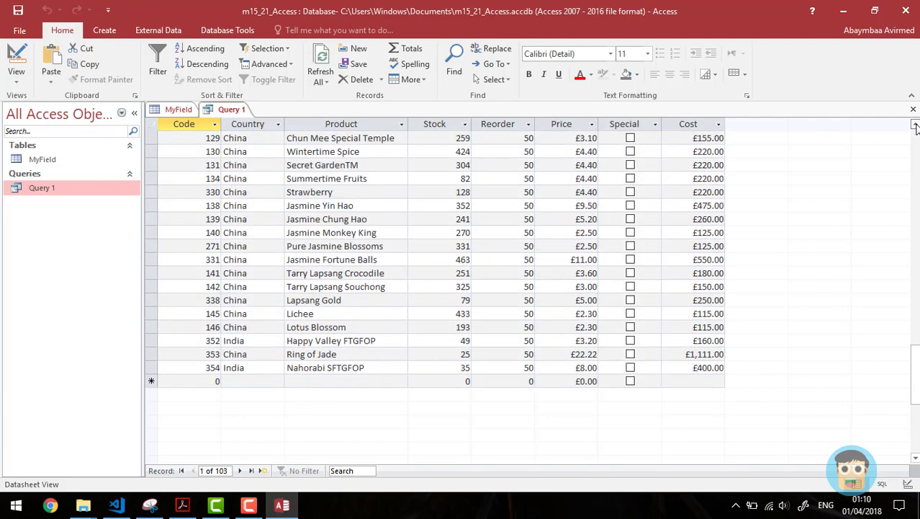
{"action": "left_click", "coordinate": [915, 126]}
{"action": "left_click", "coordinate": [915, 126]}
{"action": "left_click", "coordinate": [915, 126]}
{"action": "left_click", "coordinate": [914, 126]}
{"action": "left_click", "coordinate": [915, 126]}
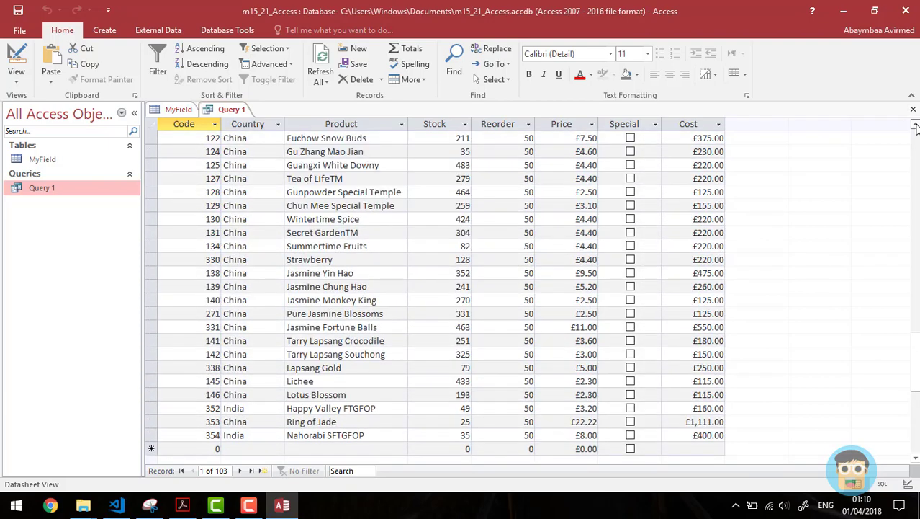
{"action": "left_click", "coordinate": [915, 126]}
{"action": "left_click", "coordinate": [915, 126]}
{"action": "double_click", "coordinate": [915, 126]}
{"action": "left_click", "coordinate": [915, 126]}
{"action": "double_click", "coordinate": [915, 126]}
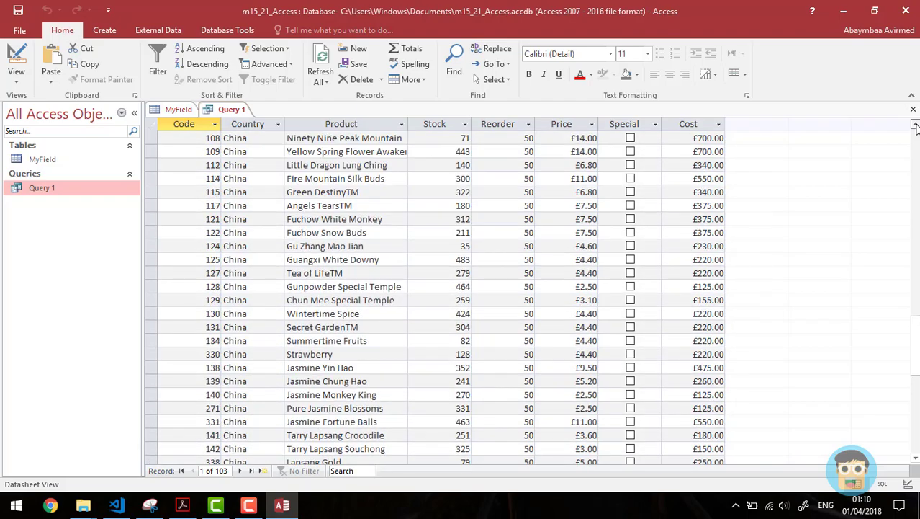
{"action": "double_click", "coordinate": [914, 126]}
{"action": "double_click", "coordinate": [915, 126]}
{"action": "left_click", "coordinate": [915, 126]}
{"action": "scroll", "coordinate": [914, 126], "scroll_direction": "up", "scroll_amount": 18}
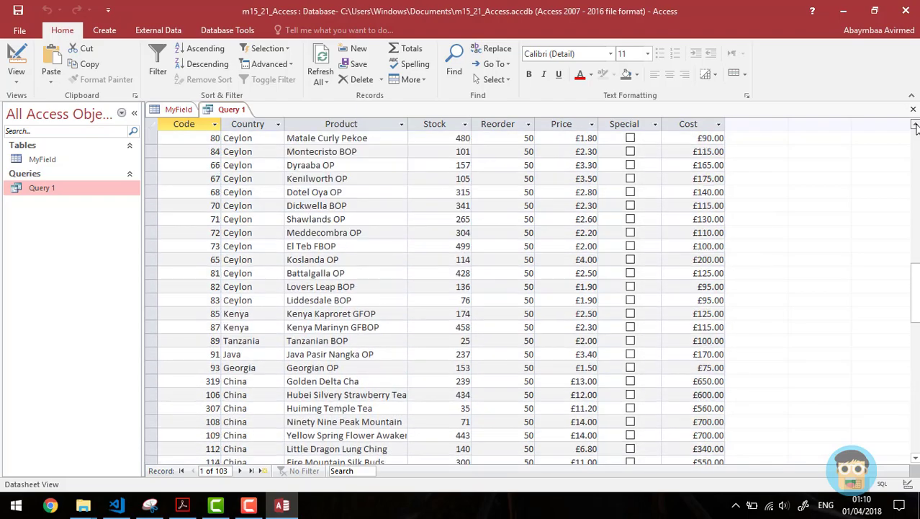
Step: Highlight the 'Stock is 50 or less' requirement on the task sheet
{"action": "key", "text": "alt+Tab"}
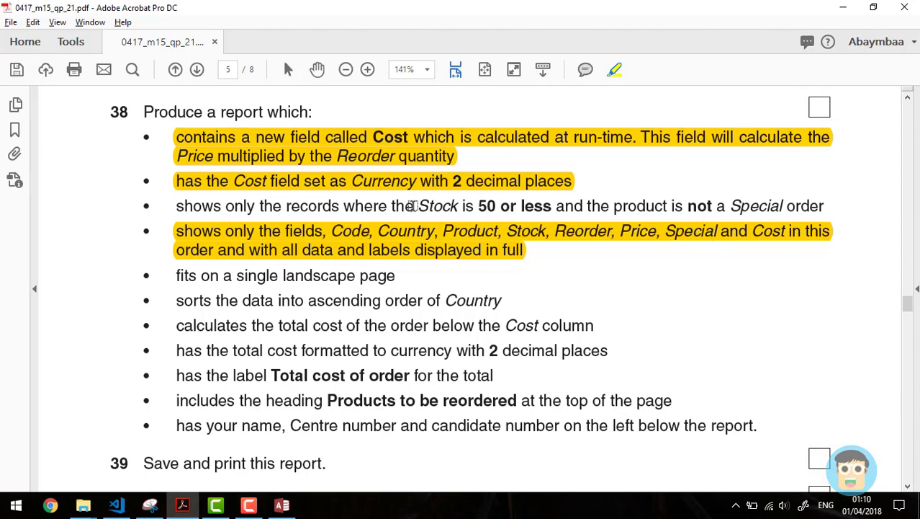
{"action": "left_click_drag", "start_coordinate": [414, 206], "coordinate": [552, 207]}
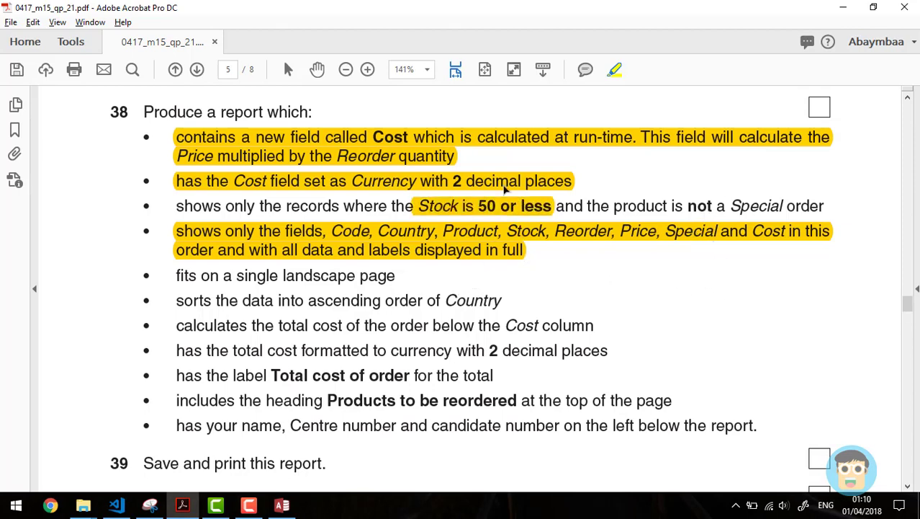
{"action": "key", "text": "alt+Tab"}
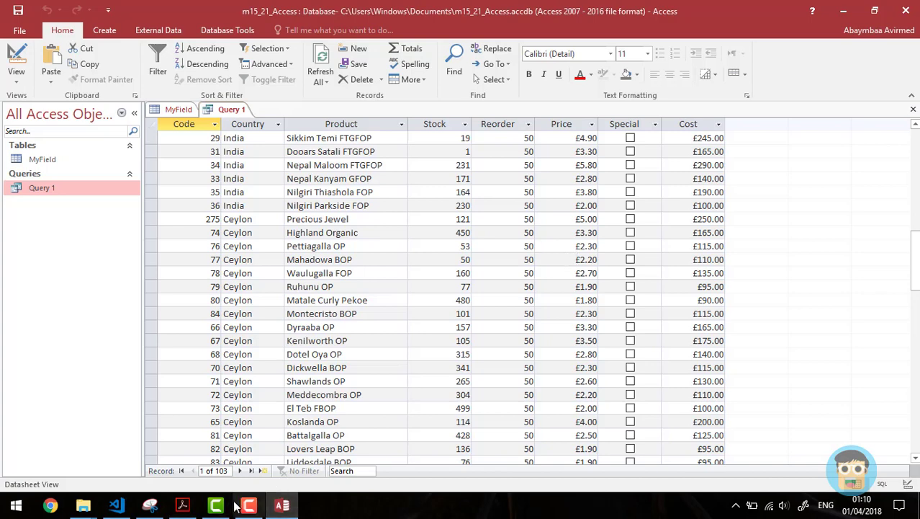
Step: Run Query 1 with Stock criteria <=50 and check Mahadowa BOP's Stock value of 50
{"action": "left_click", "coordinate": [907, 487]}
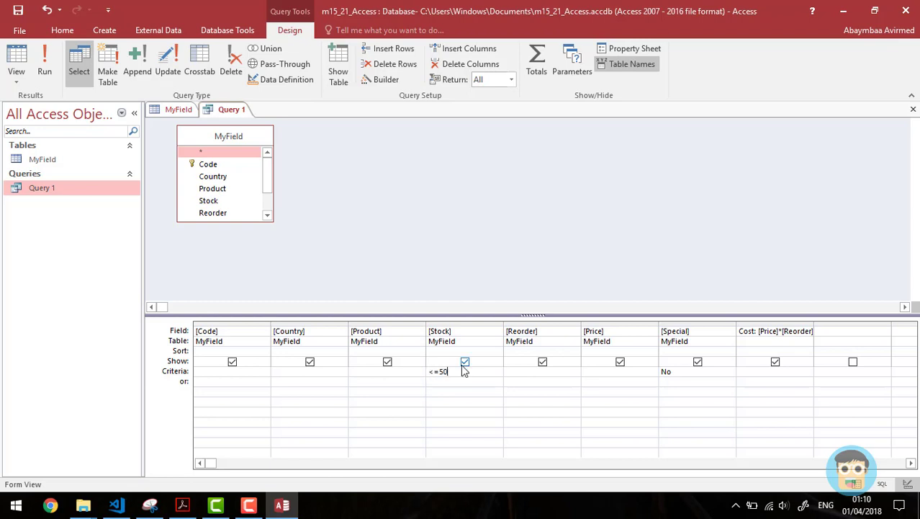
{"action": "left_click", "coordinate": [47, 70]}
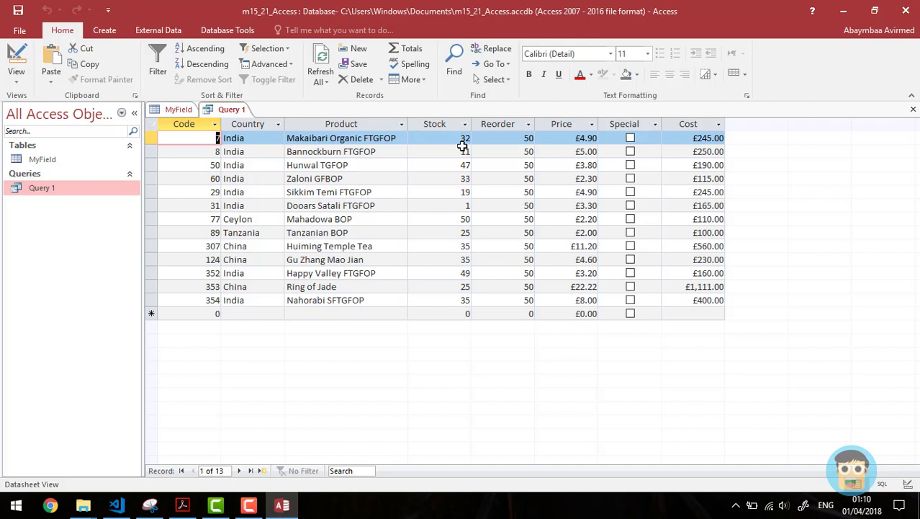
{"action": "double_click", "coordinate": [461, 219]}
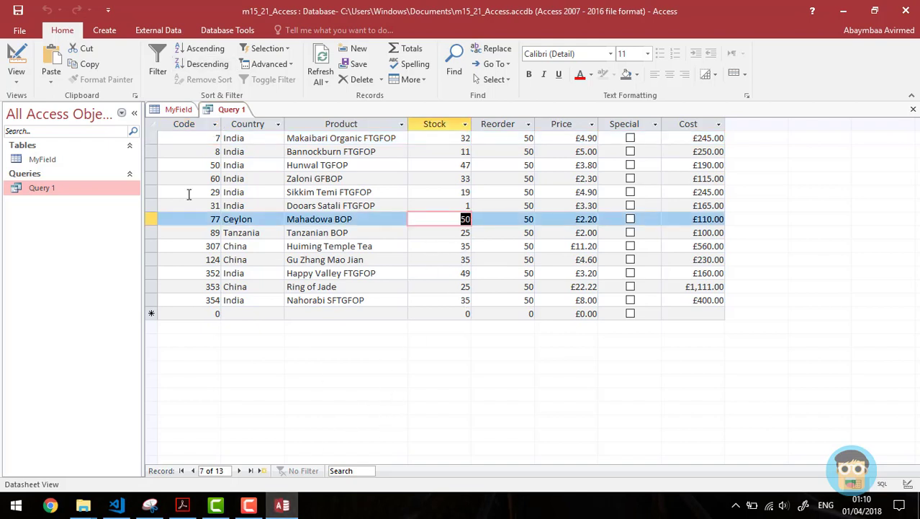
Step: Compare results with Stock <50, restore <=50 for 13 records, then bring up the task PDF
{"action": "left_click", "coordinate": [907, 483]}
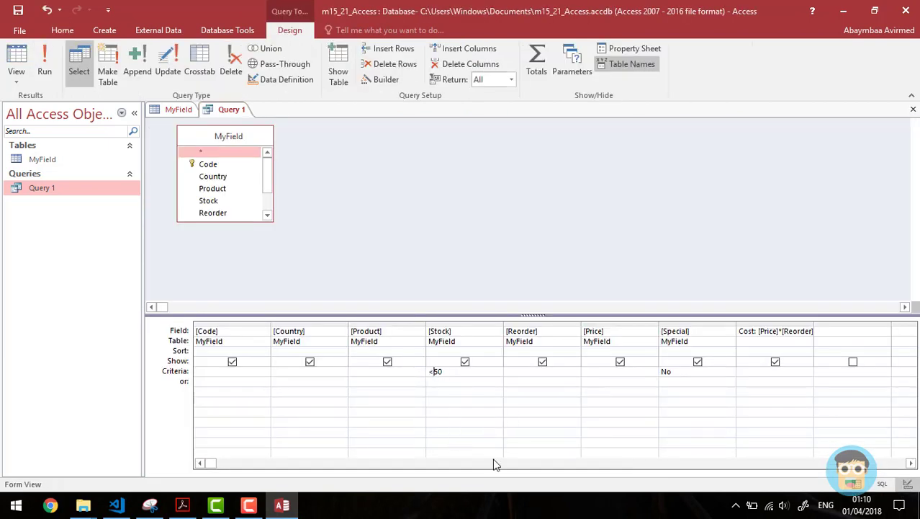
{"action": "left_click", "coordinate": [44, 69]}
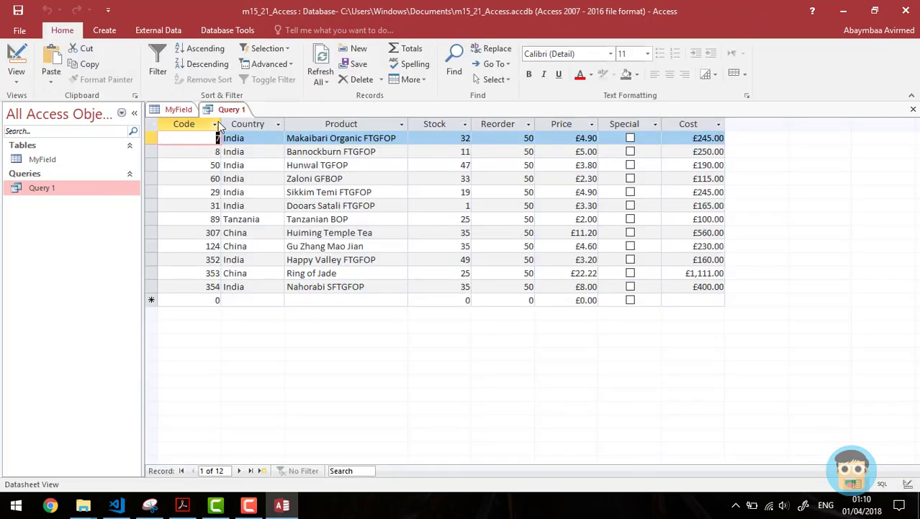
{"action": "left_click", "coordinate": [908, 483]}
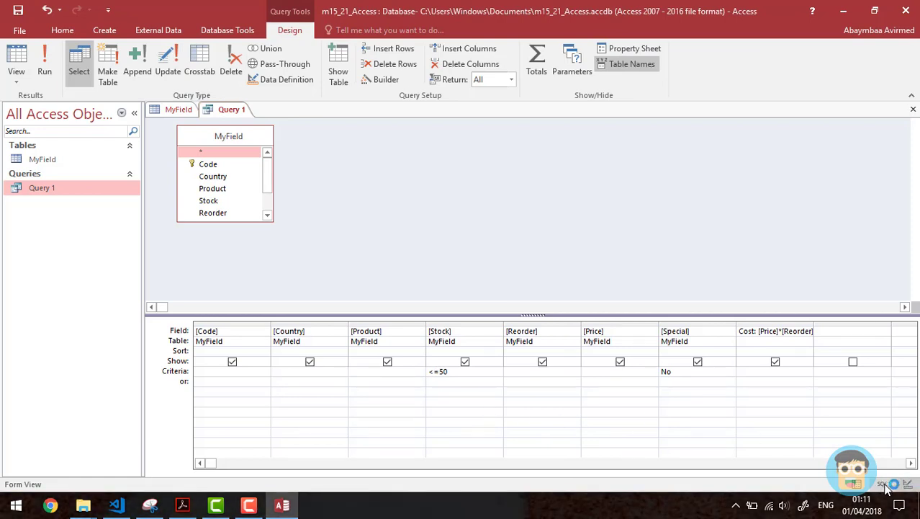
{"action": "left_click", "coordinate": [45, 65]}
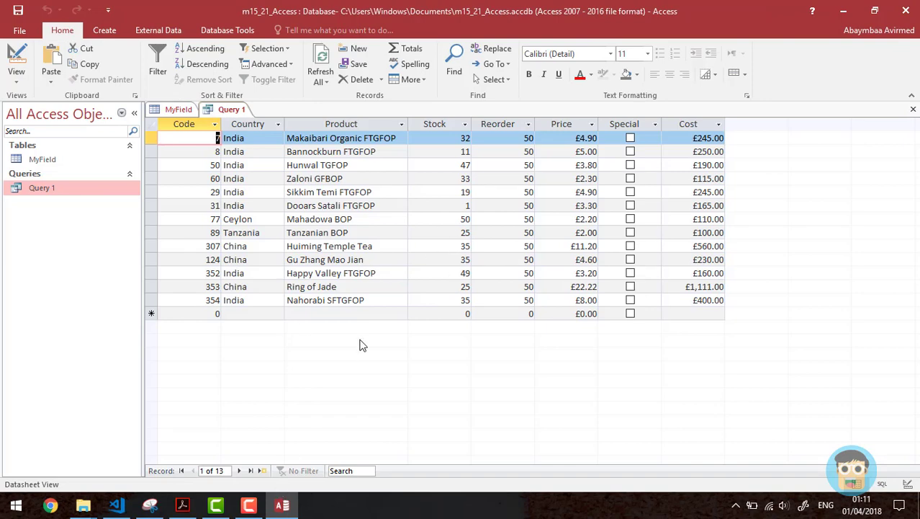
{"action": "key", "text": "alt+Tab"}
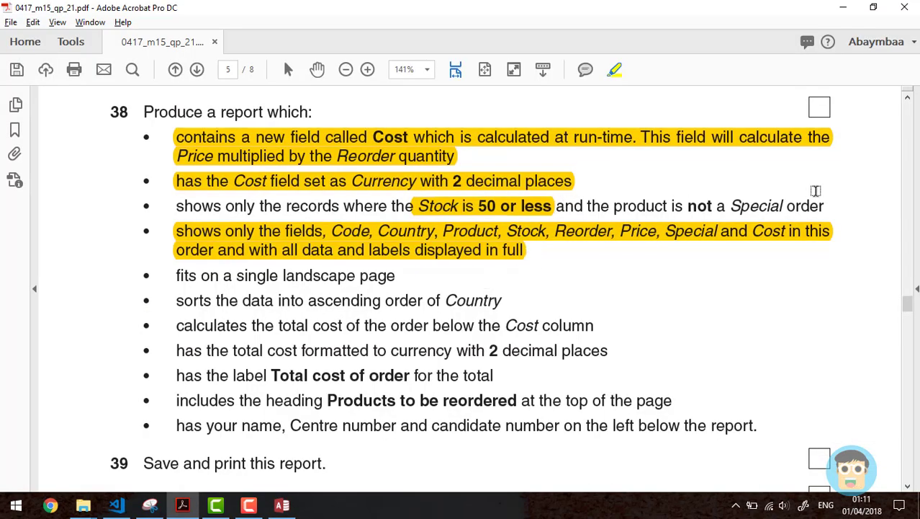
Step: Highlight the third bullet (Stock 50 or less, no Special orders) and go back to Access
{"action": "left_click_drag", "start_coordinate": [824, 207], "coordinate": [180, 206]}
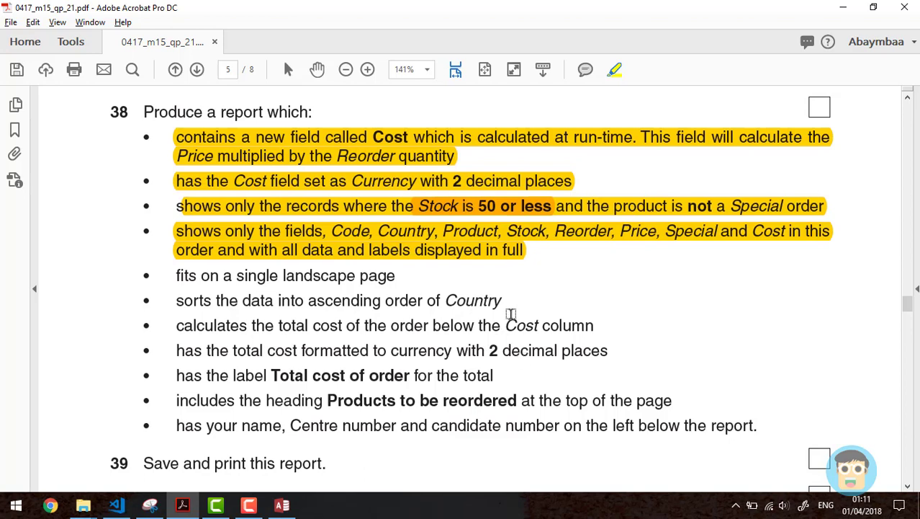
{"action": "key", "text": "alt+Tab"}
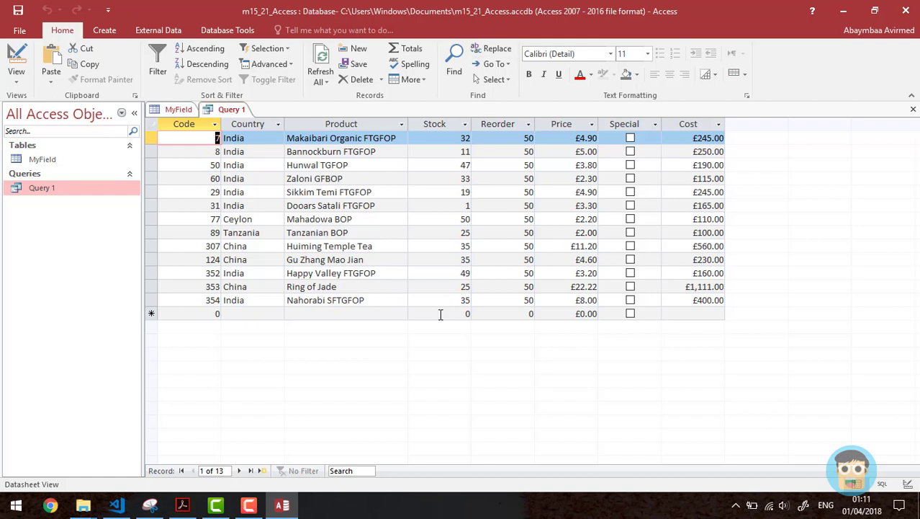
Step: Start the Report Wizard with Query 1 as the record source
{"action": "left_click", "coordinate": [105, 31]}
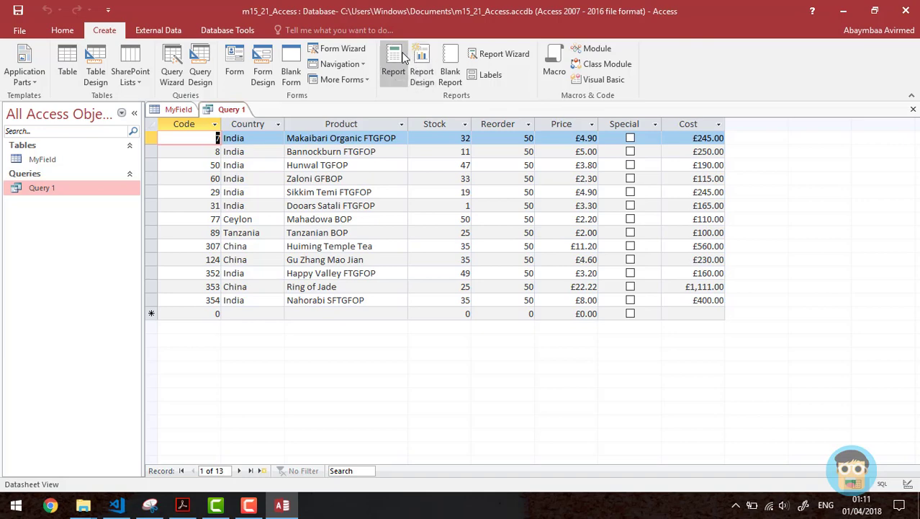
{"action": "left_click", "coordinate": [504, 56]}
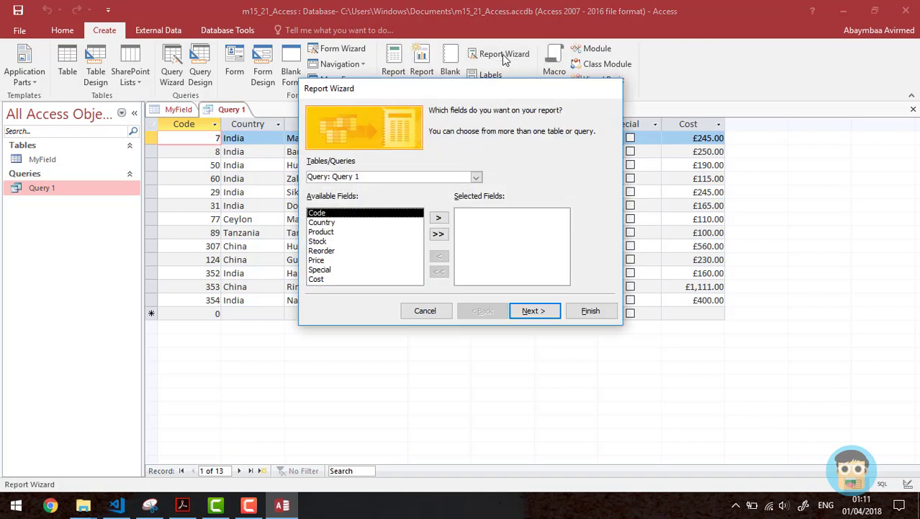
{"action": "left_click", "coordinate": [476, 177]}
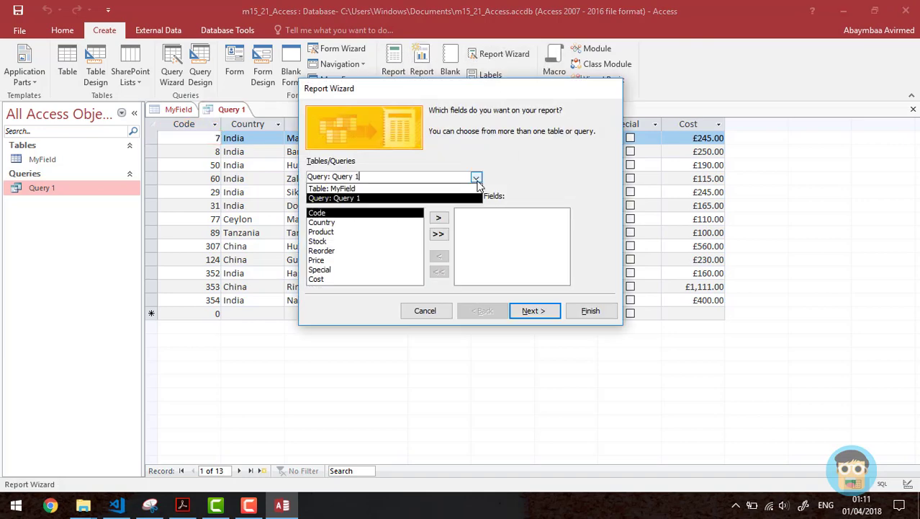
{"action": "left_click", "coordinate": [418, 199]}
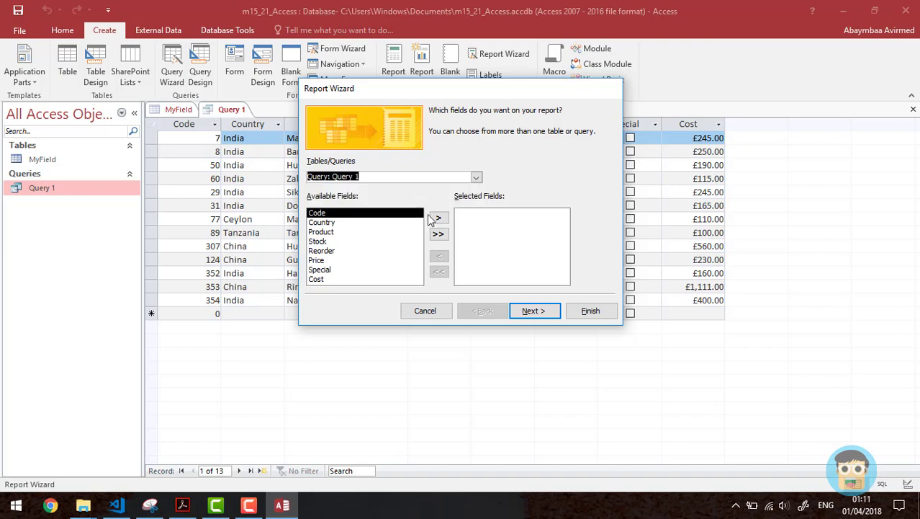
Step: Highlight the required-fields bullet in the task sheet, then add all Query 1 fields to the report
{"action": "left_click", "coordinate": [184, 506]}
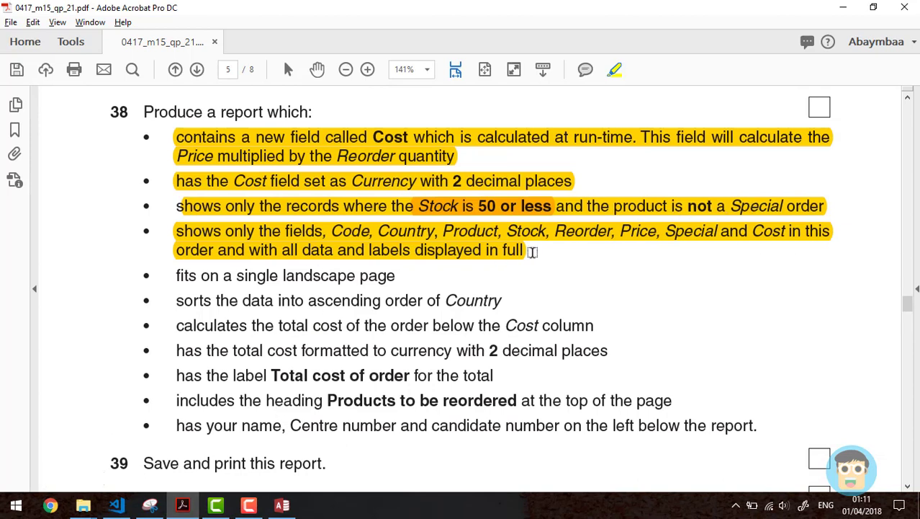
{"action": "left_click_drag", "start_coordinate": [532, 251], "coordinate": [146, 230]}
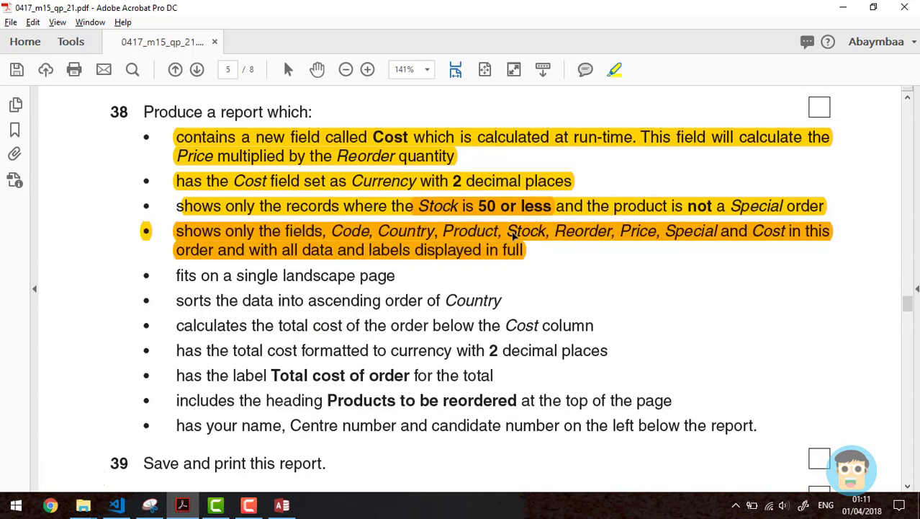
{"action": "left_click", "coordinate": [302, 234]}
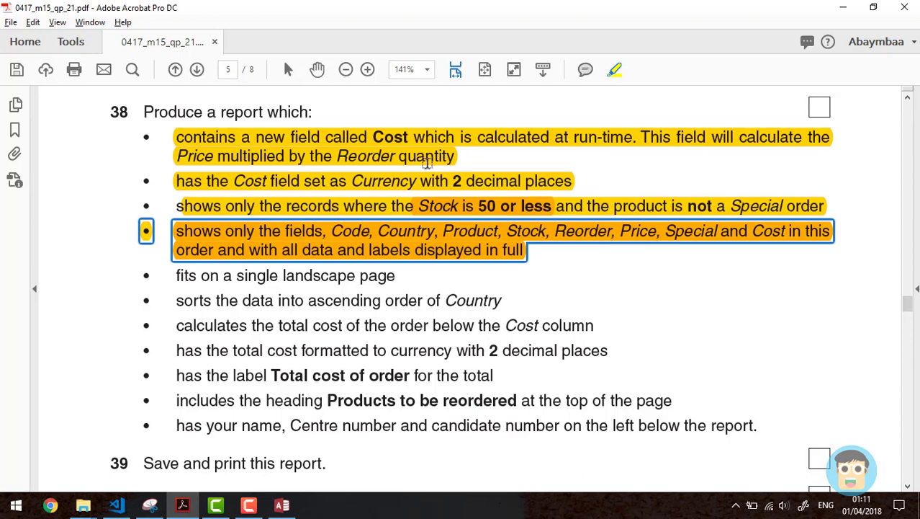
{"action": "left_click", "coordinate": [282, 504]}
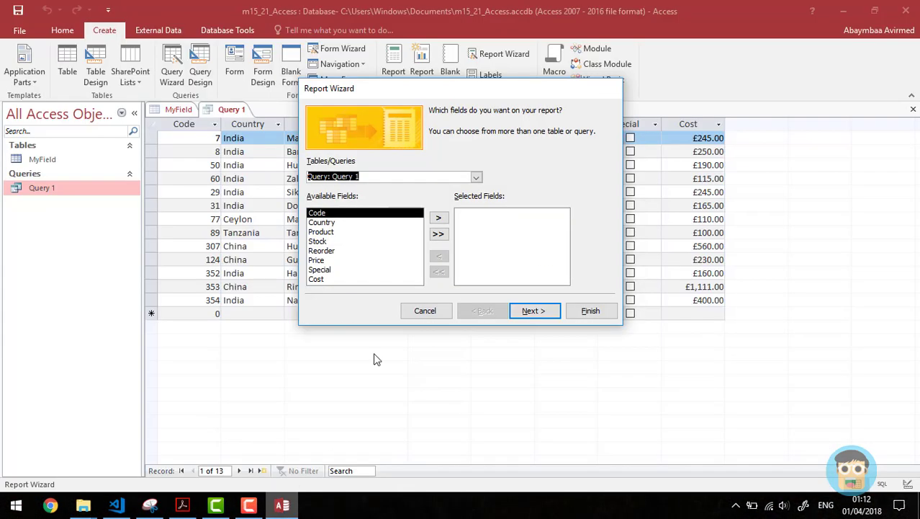
{"action": "left_click", "coordinate": [438, 234]}
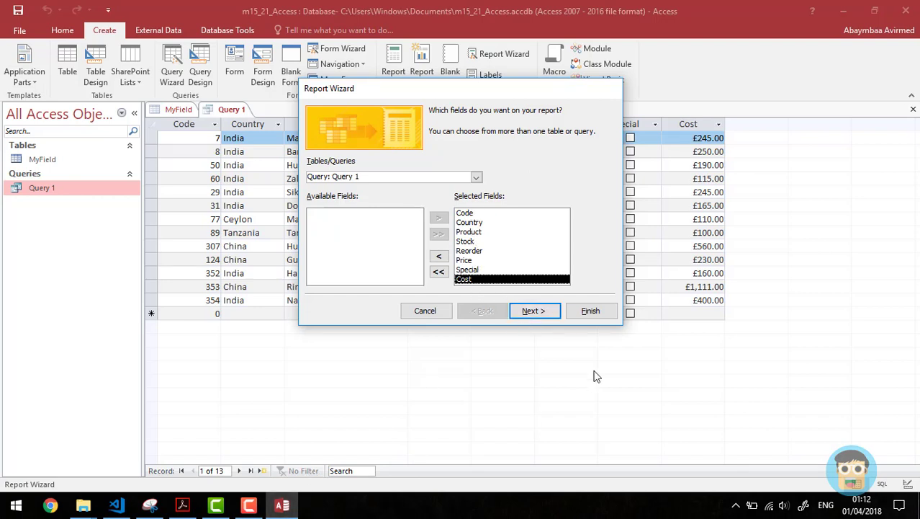
{"action": "left_click", "coordinate": [536, 311]}
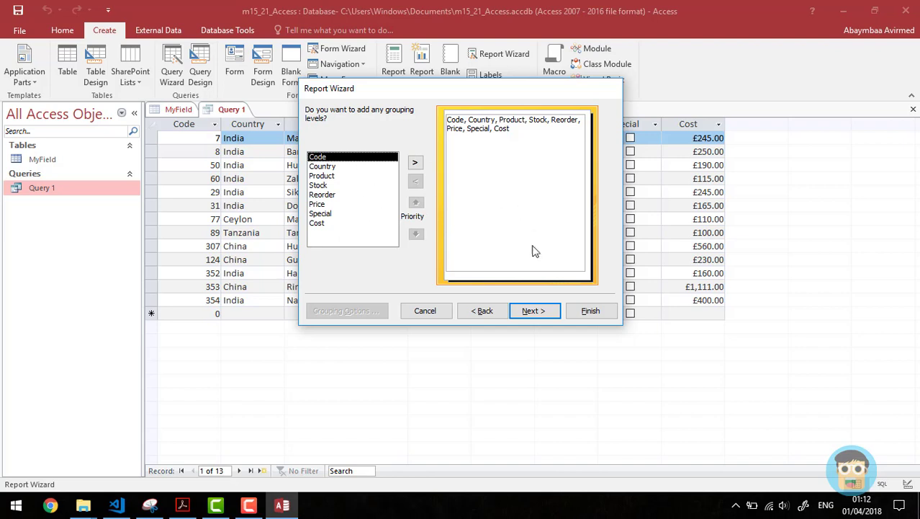
Step: Skip grouping and highlight the sort-by-Country requirement in the task sheet
{"action": "left_click", "coordinate": [536, 308]}
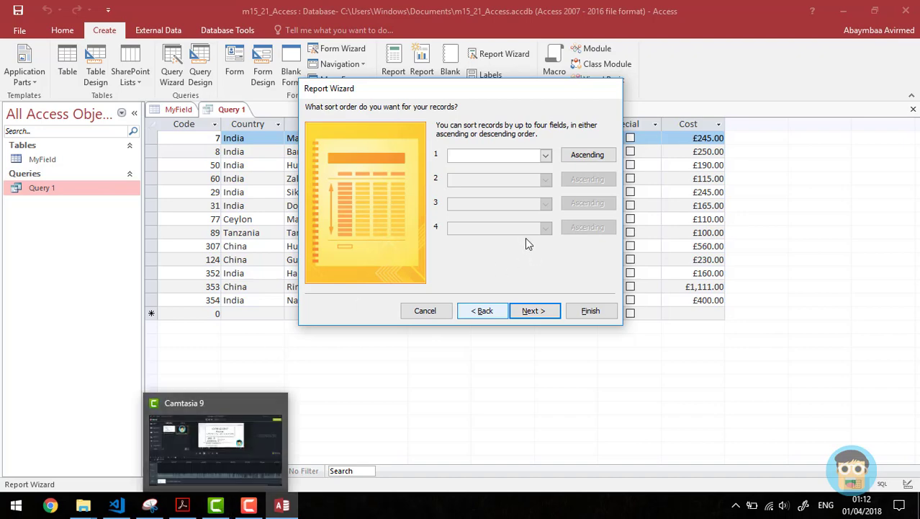
{"action": "left_click", "coordinate": [183, 505]}
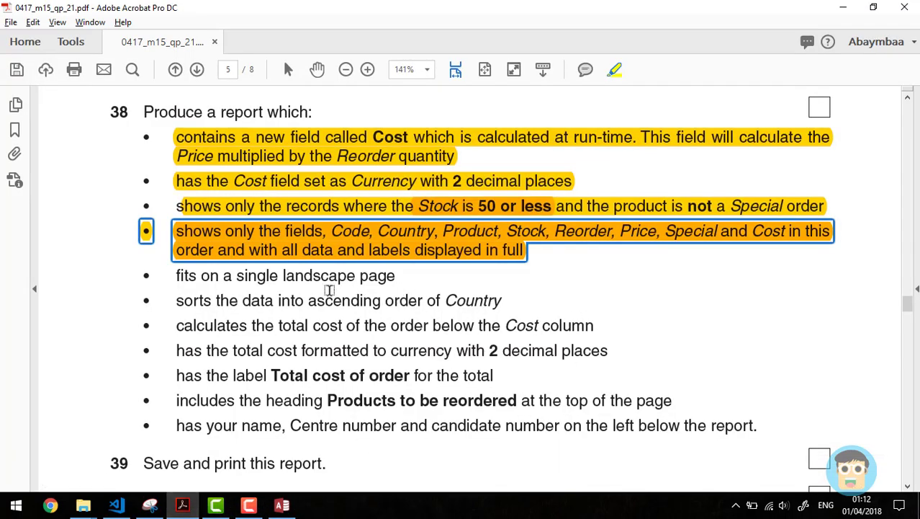
{"action": "left_click_drag", "start_coordinate": [504, 302], "coordinate": [402, 304]}
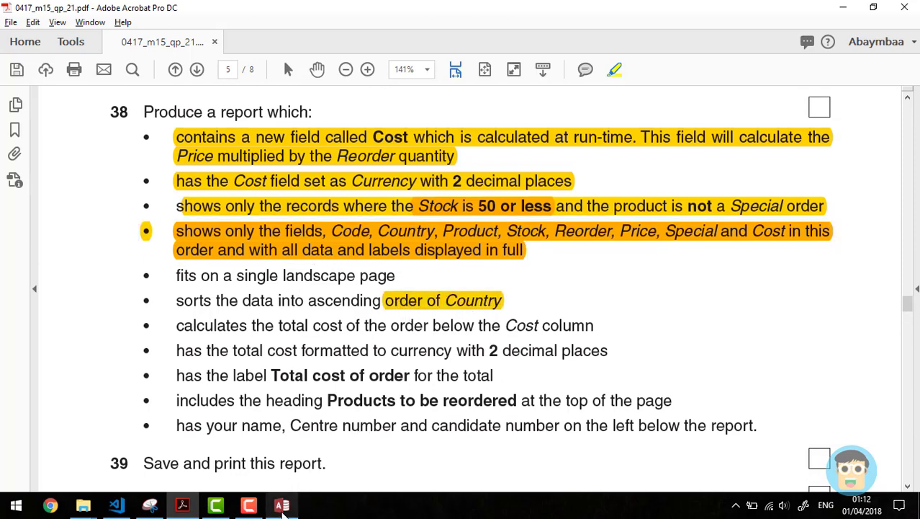
{"action": "left_click", "coordinate": [282, 505]}
Step: Sort the report records by Country in ascending order
{"action": "left_click", "coordinate": [545, 155]}
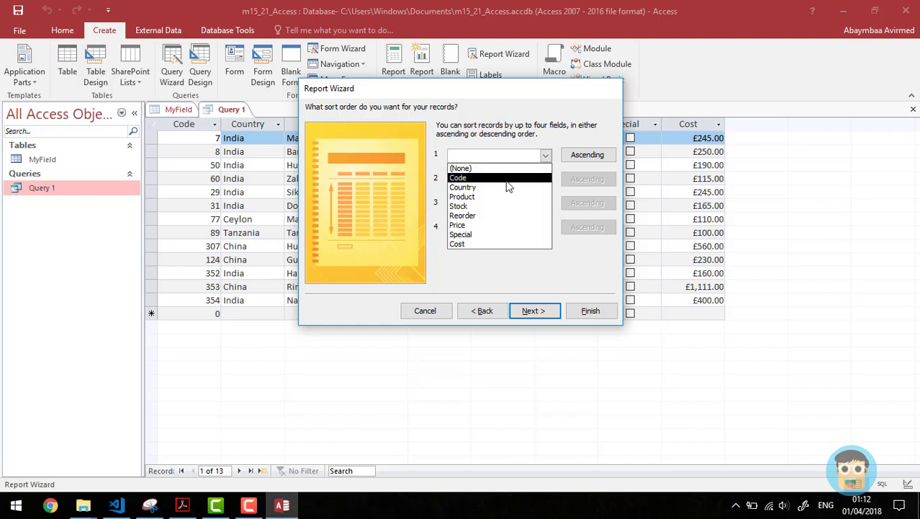
{"action": "left_click", "coordinate": [490, 188]}
{"action": "left_click", "coordinate": [587, 157]}
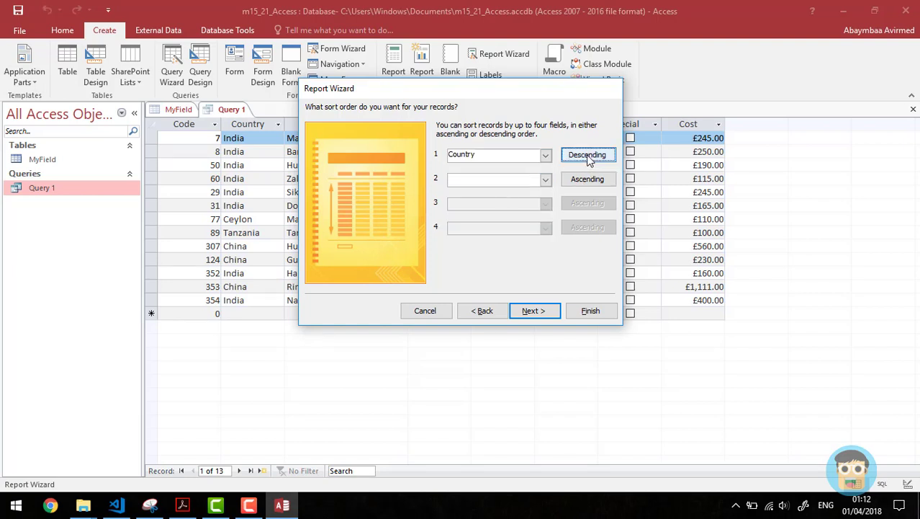
{"action": "left_click", "coordinate": [588, 157]}
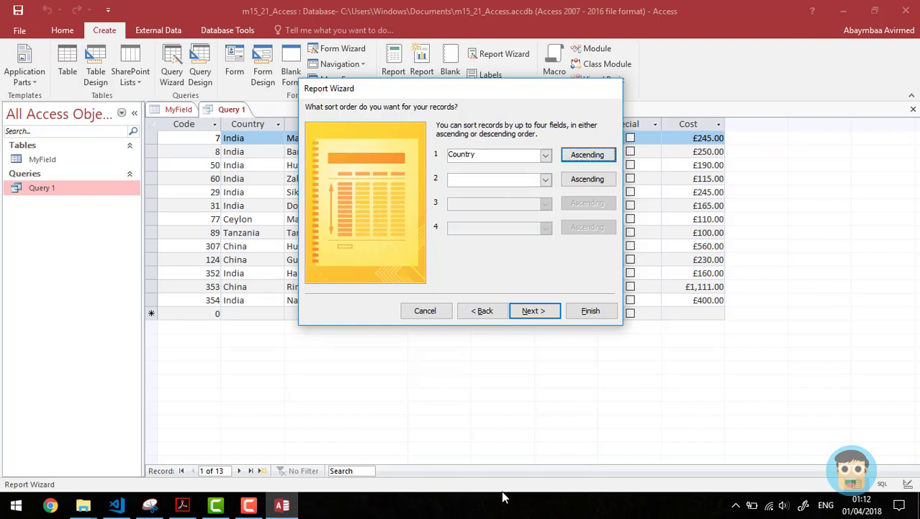
{"action": "left_click", "coordinate": [542, 315]}
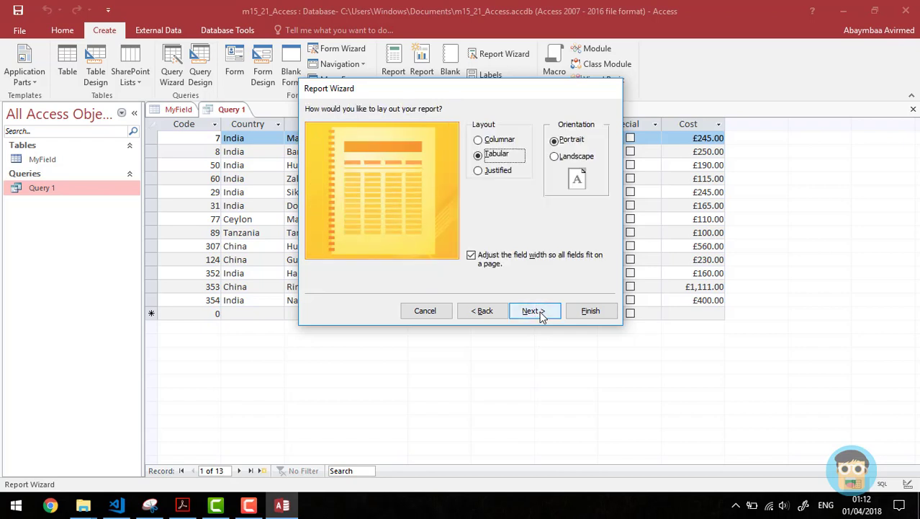
Step: Choose Landscape with Tabular layout, highlighting the landscape and ascending-sort requirements in the task sheet
{"action": "left_click", "coordinate": [557, 158]}
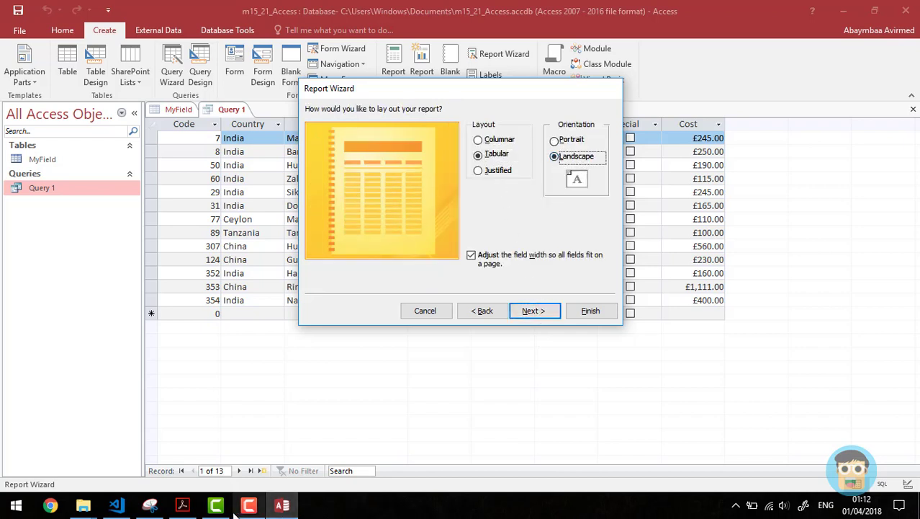
{"action": "left_click", "coordinate": [182, 505]}
{"action": "left_click_drag", "start_coordinate": [394, 275], "coordinate": [283, 275]}
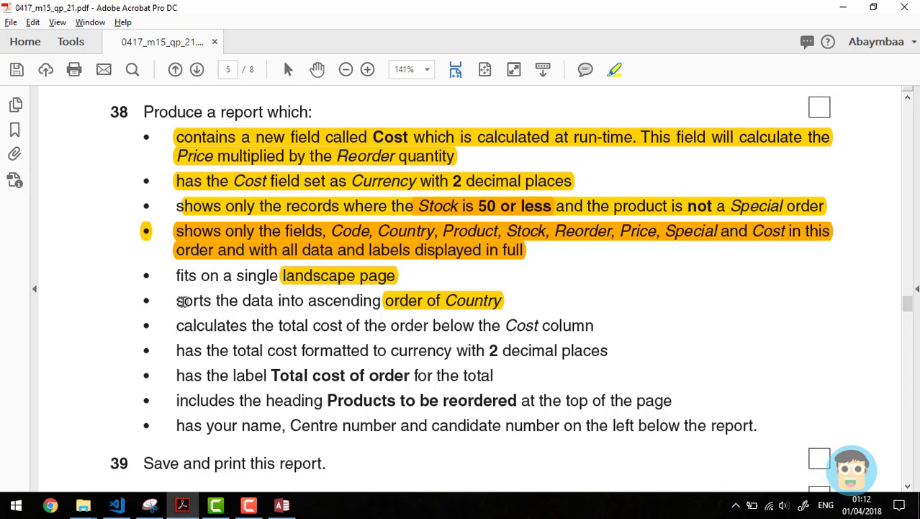
{"action": "left_click_drag", "start_coordinate": [183, 301], "coordinate": [382, 302]}
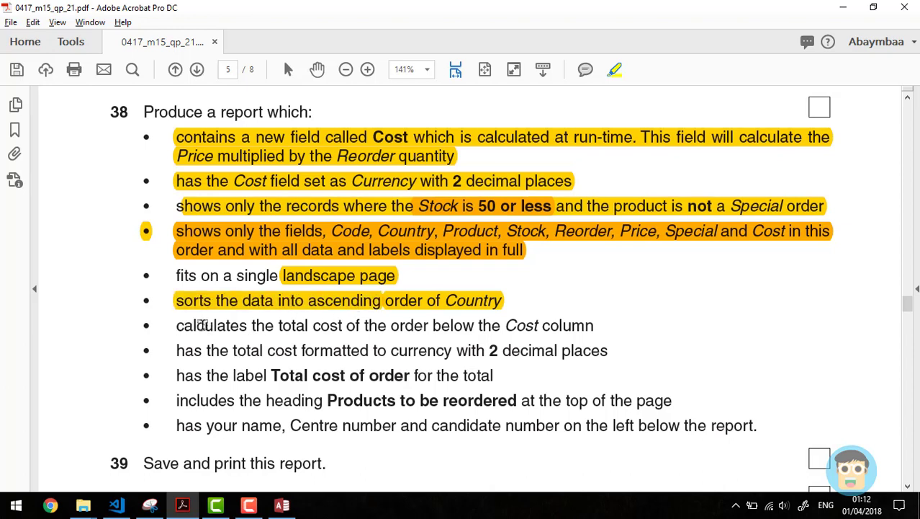
{"action": "left_click", "coordinate": [282, 505]}
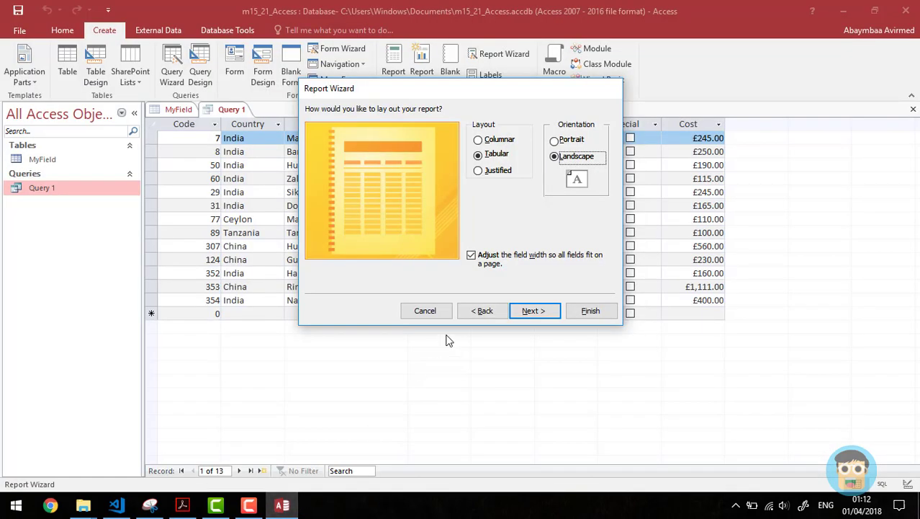
{"action": "left_click", "coordinate": [539, 314]}
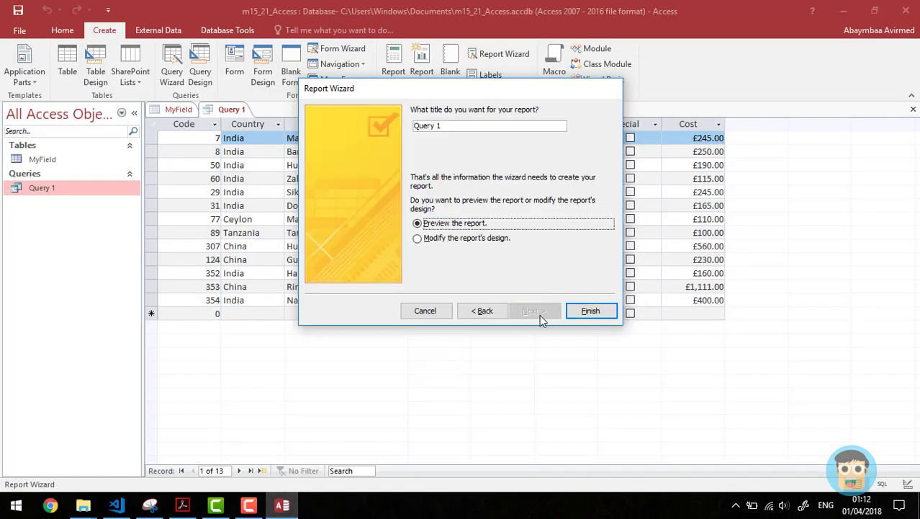
Step: Title the report 'Products to be reordered', checked against the task sheet, and finish with a preview
{"action": "double_click", "coordinate": [485, 129]}
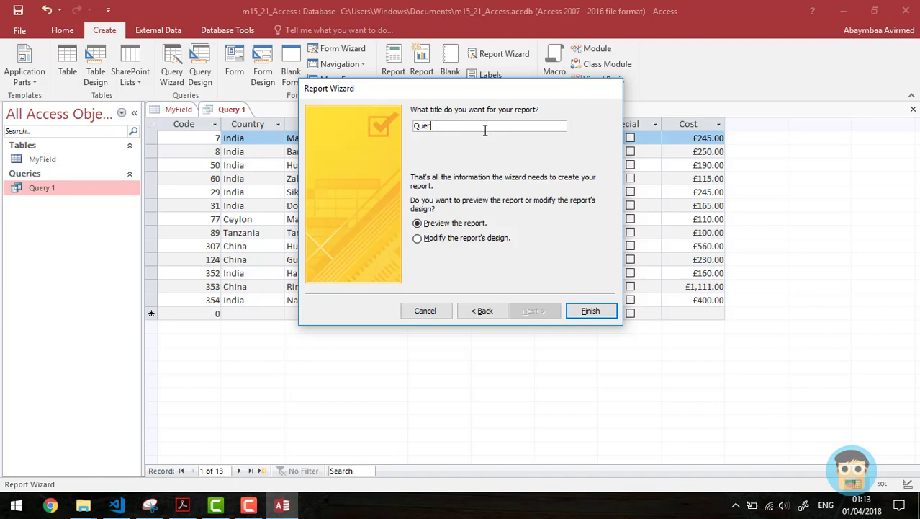
{"action": "key", "text": "alt+Tab"}
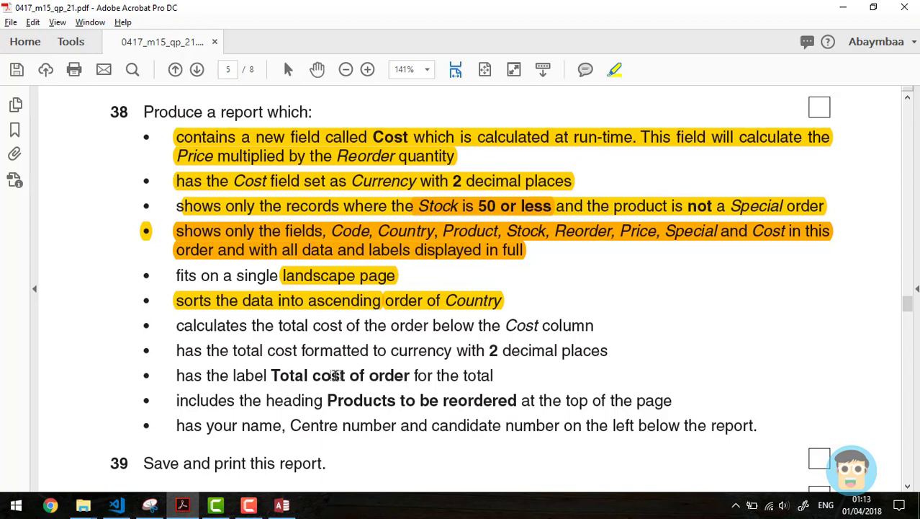
{"action": "left_click_drag", "start_coordinate": [327, 402], "coordinate": [516, 401]}
{"action": "key", "text": "alt+Tab"}
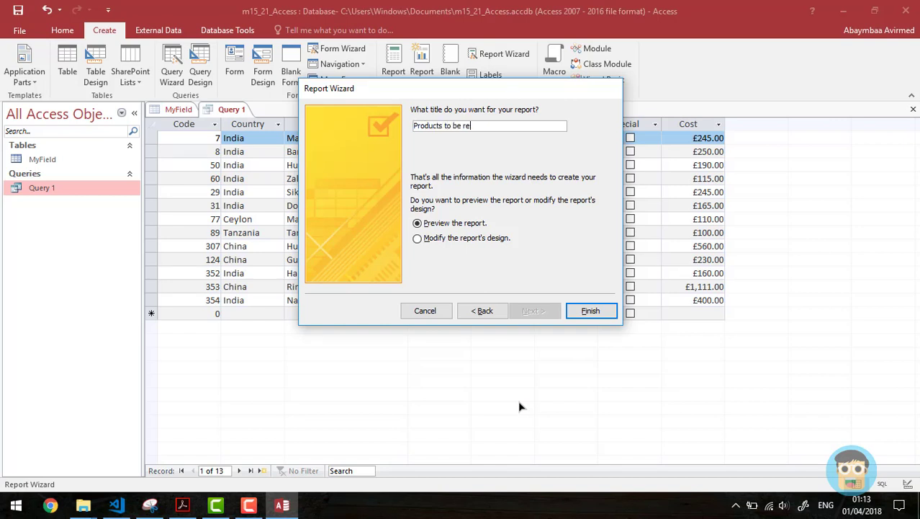
{"action": "key", "text": "alt+Tab"}
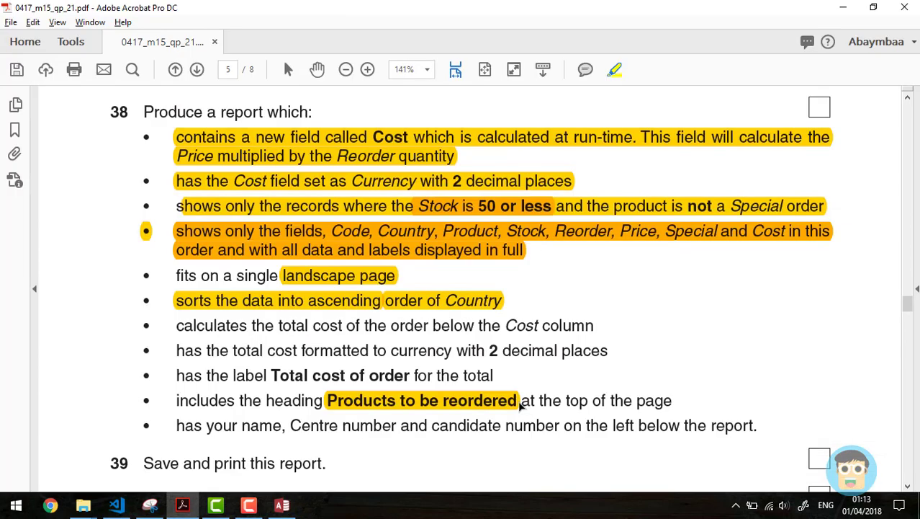
{"action": "key", "text": "alt+Tab"}
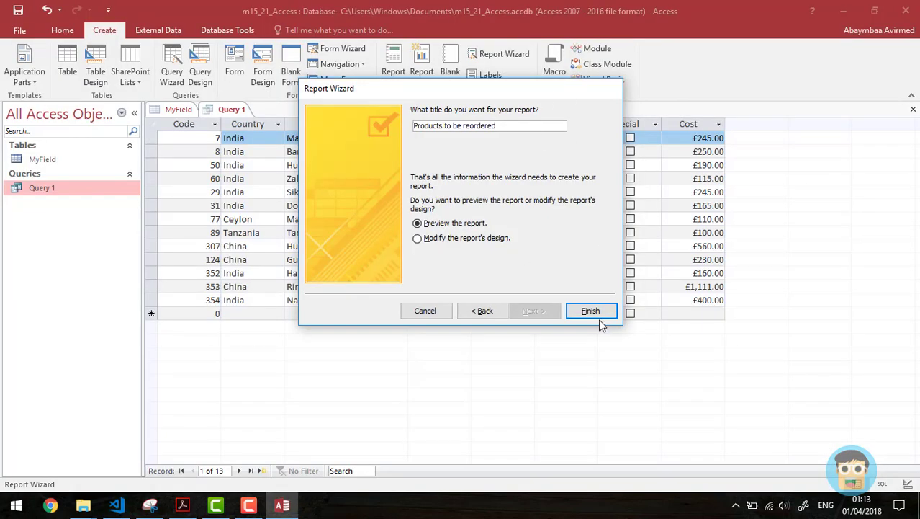
{"action": "left_click", "coordinate": [597, 308]}
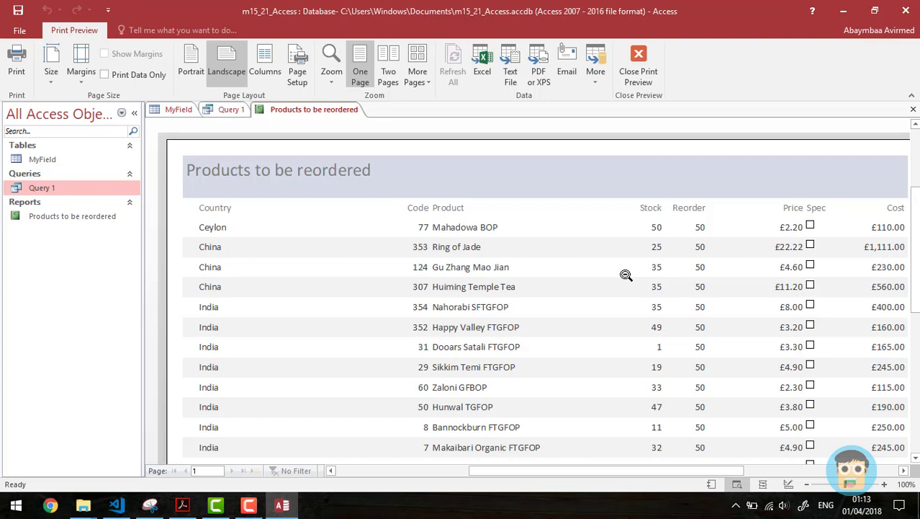
Step: Compare the report's print preview with the task sheet, briefly trying Layout view and scrolling the page
{"action": "key", "text": "alt+Tab"}
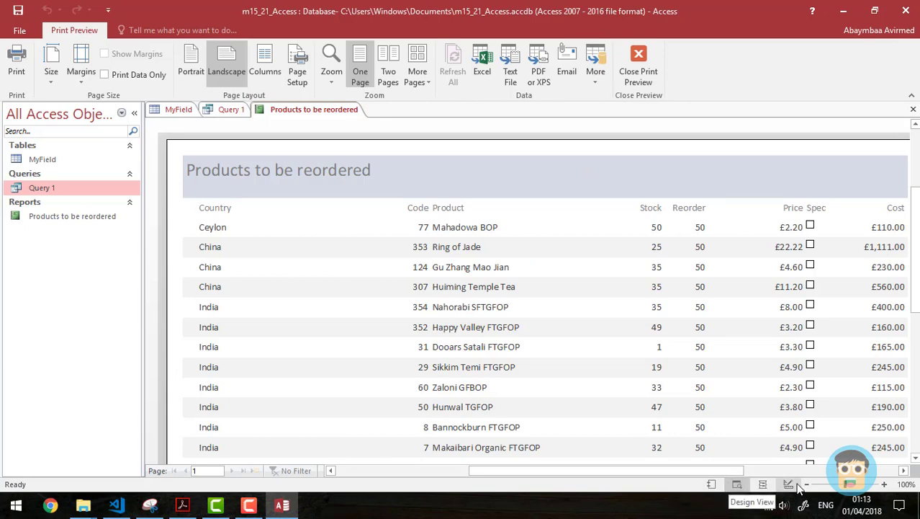
{"action": "key", "text": "alt+Tab"}
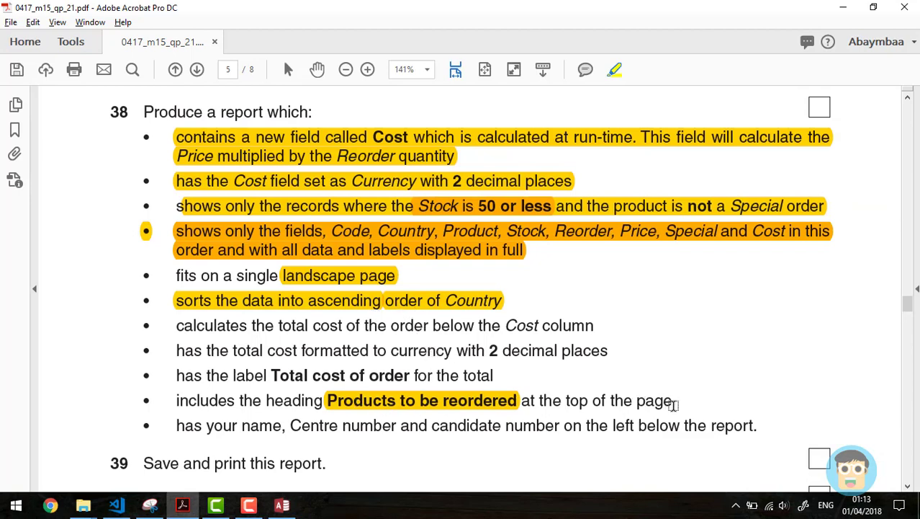
{"action": "key", "text": "alt+Tab"}
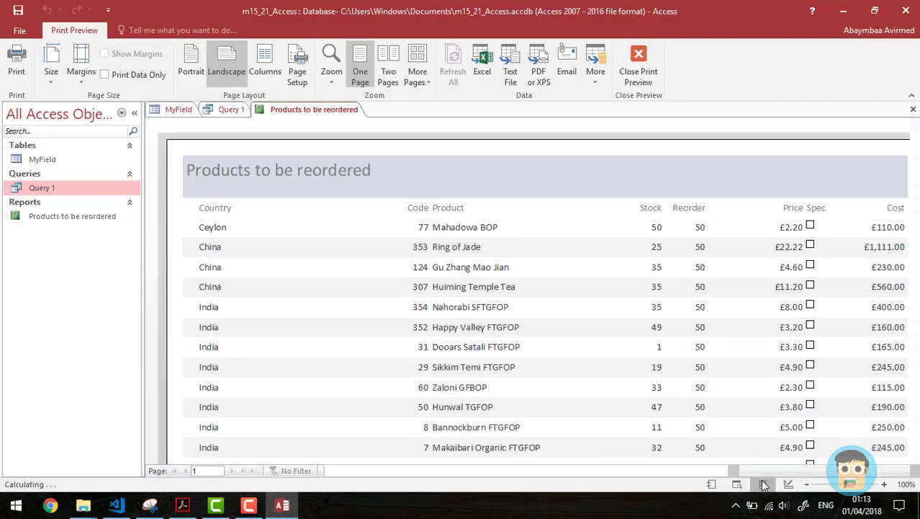
{"action": "left_click", "coordinate": [763, 484]}
{"action": "left_click_drag", "start_coordinate": [736, 164], "coordinate": [742, 400]}
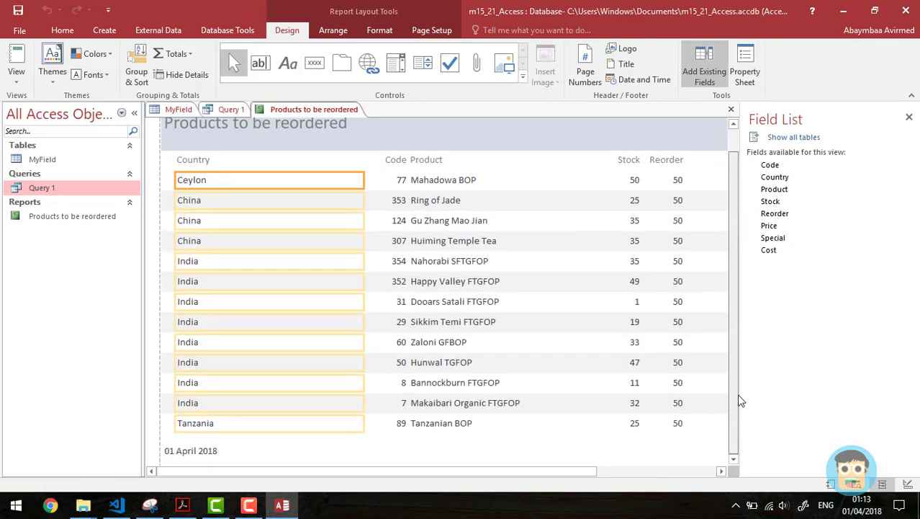
{"action": "left_click", "coordinate": [854, 485]}
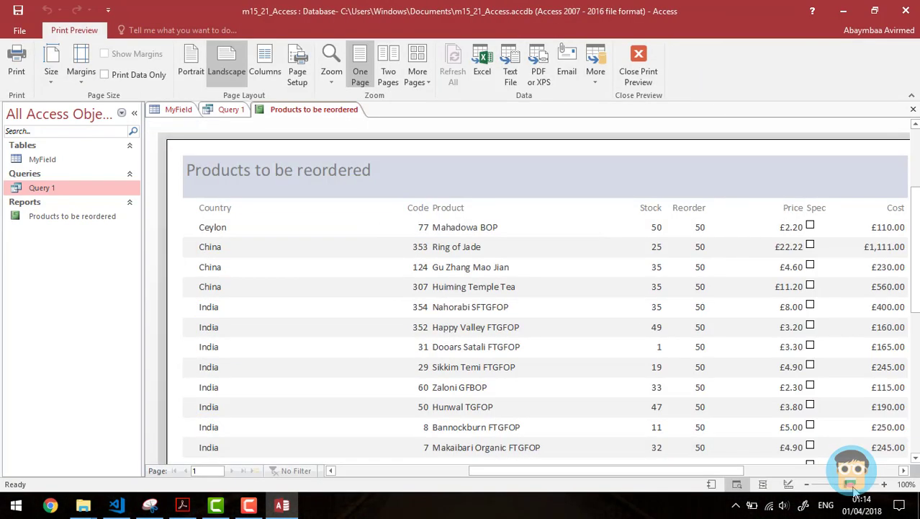
{"action": "left_click_drag", "start_coordinate": [627, 473], "coordinate": [263, 468]}
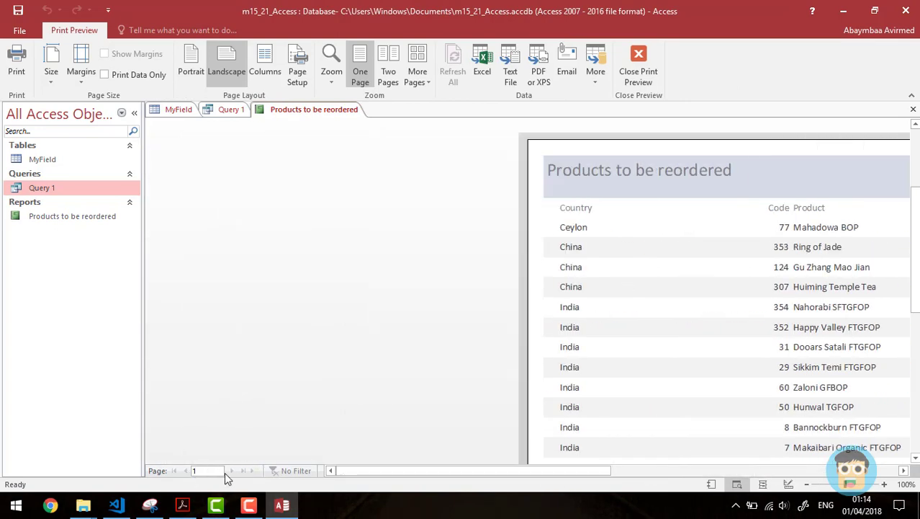
{"action": "left_click", "coordinate": [203, 471]}
{"action": "left_click_drag", "start_coordinate": [584, 474], "coordinate": [685, 474]}
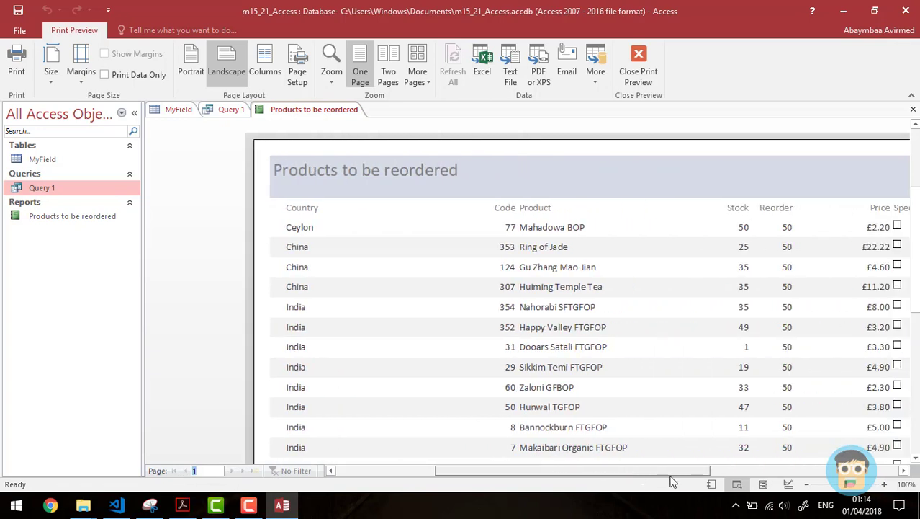
Step: Highlight the heading requirement in the task sheet, then switch the report to Layout view
{"action": "key", "text": "alt+Tab"}
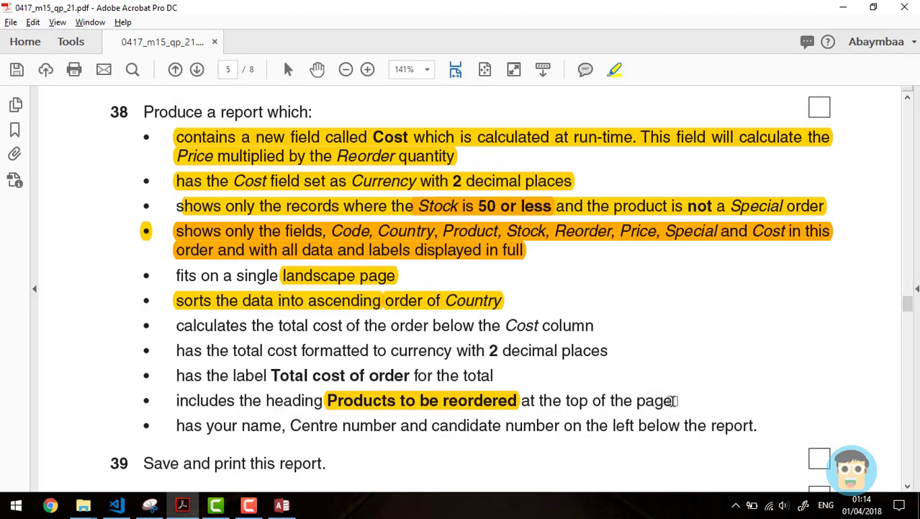
{"action": "left_click_drag", "start_coordinate": [674, 401], "coordinate": [144, 400]}
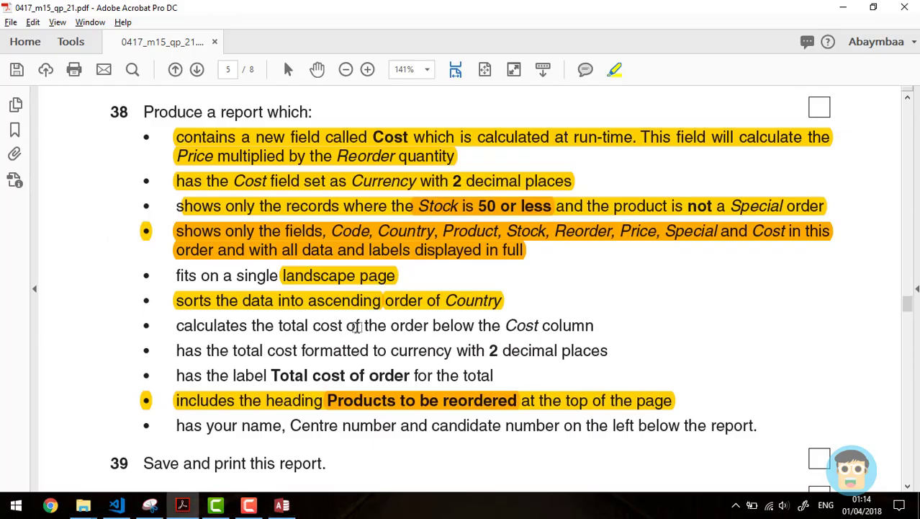
{"action": "key", "text": "alt+Tab"}
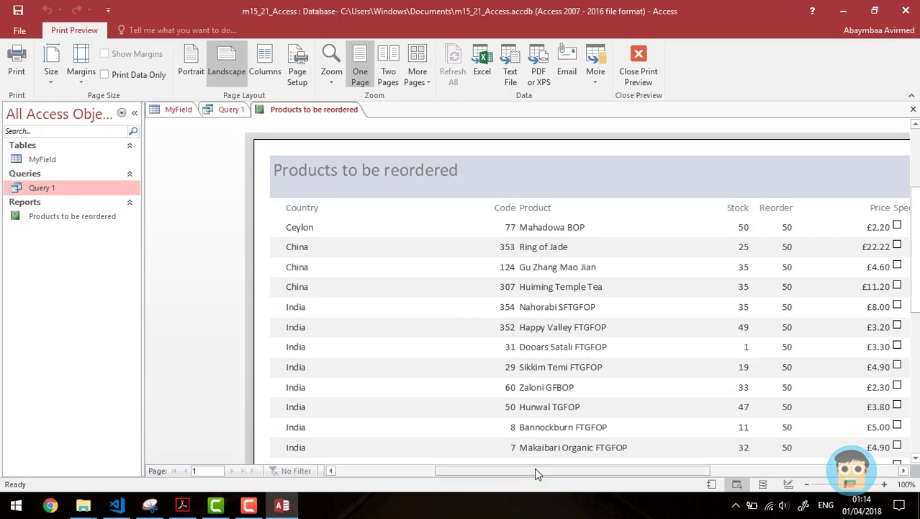
{"action": "left_click_drag", "start_coordinate": [536, 468], "coordinate": [614, 469]}
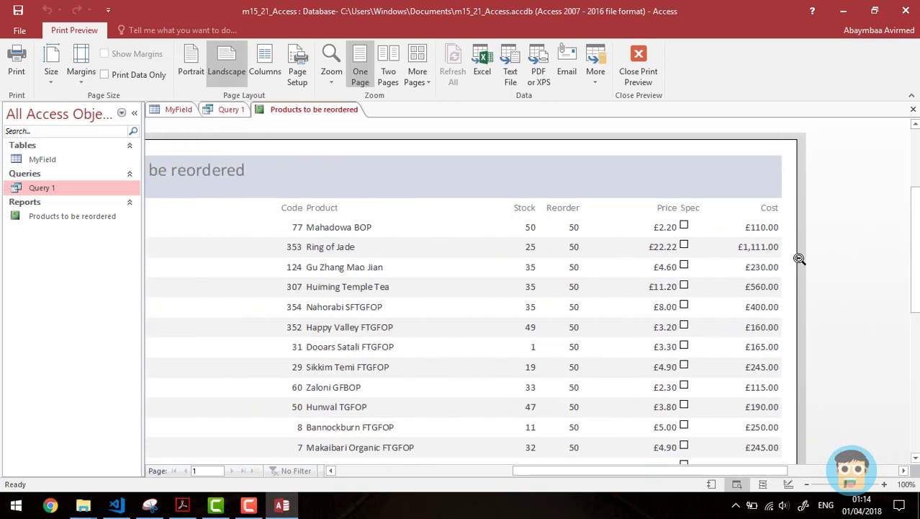
{"action": "mouse_move", "coordinate": [917, 210]}
{"action": "left_mouse_down"}
{"action": "mouse_move", "coordinate": [917, 253]}
{"action": "mouse_move", "coordinate": [917, 221]}
{"action": "left_mouse_up"}
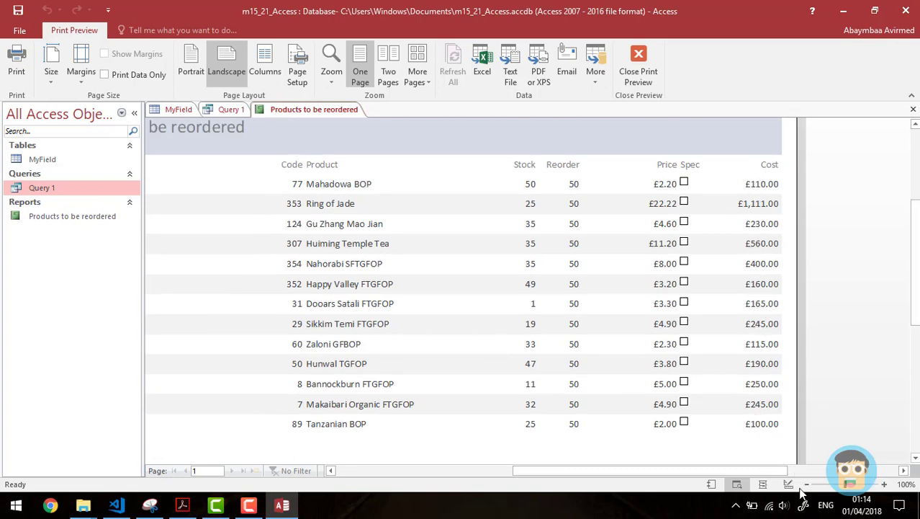
{"action": "left_click", "coordinate": [763, 484]}
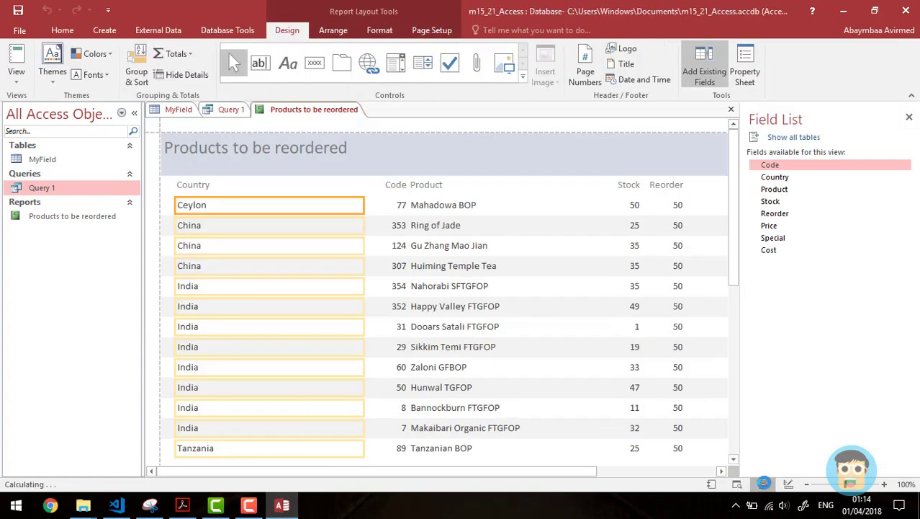
{"action": "left_click_drag", "start_coordinate": [499, 472], "coordinate": [652, 471]}
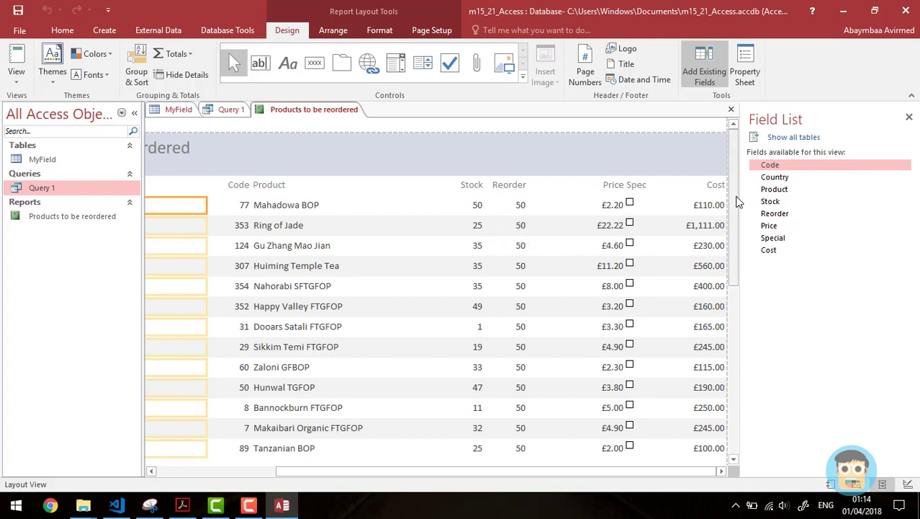
{"action": "scroll", "coordinate": [734, 258], "scroll_direction": "down", "scroll_amount": 1}
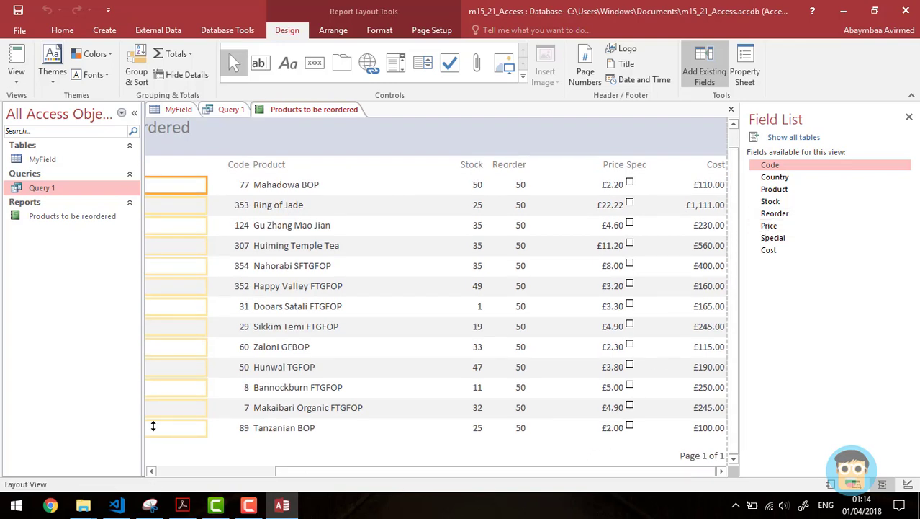
{"action": "left_click", "coordinate": [41, 192]}
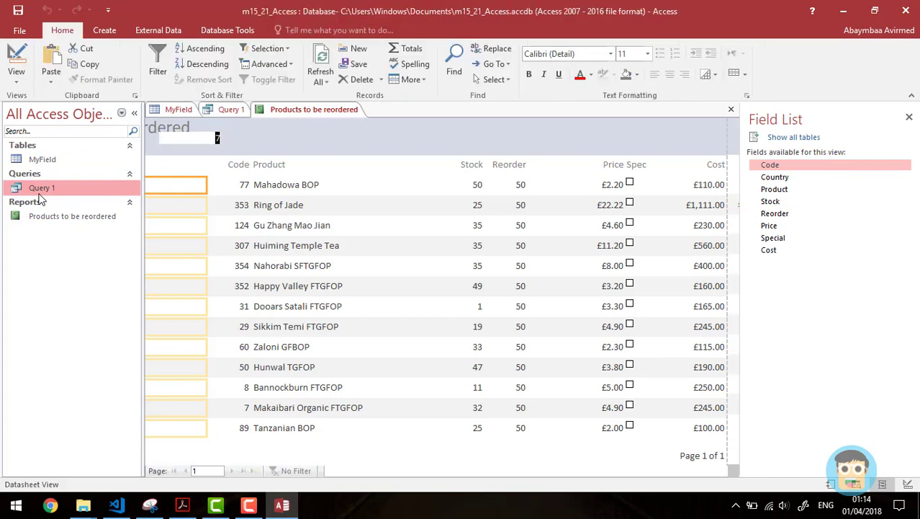
{"action": "left_click", "coordinate": [907, 483]}
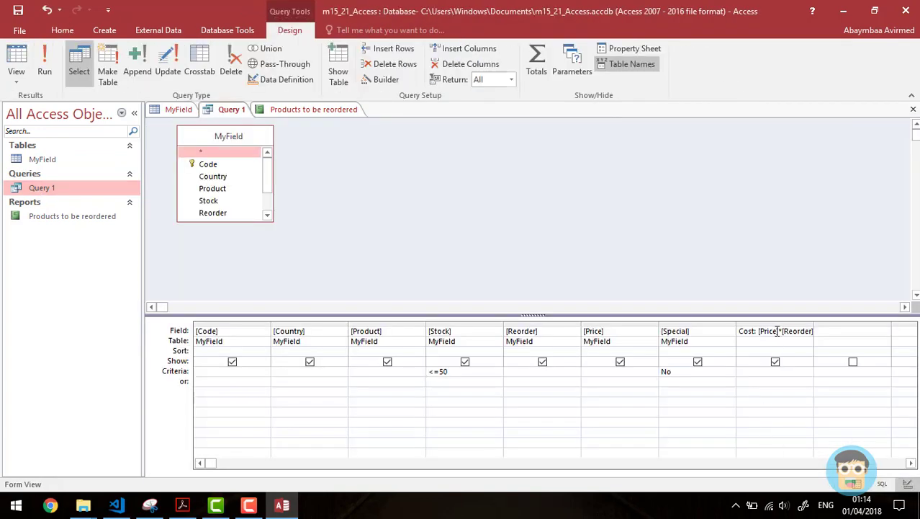
{"action": "double_click", "coordinate": [49, 217]}
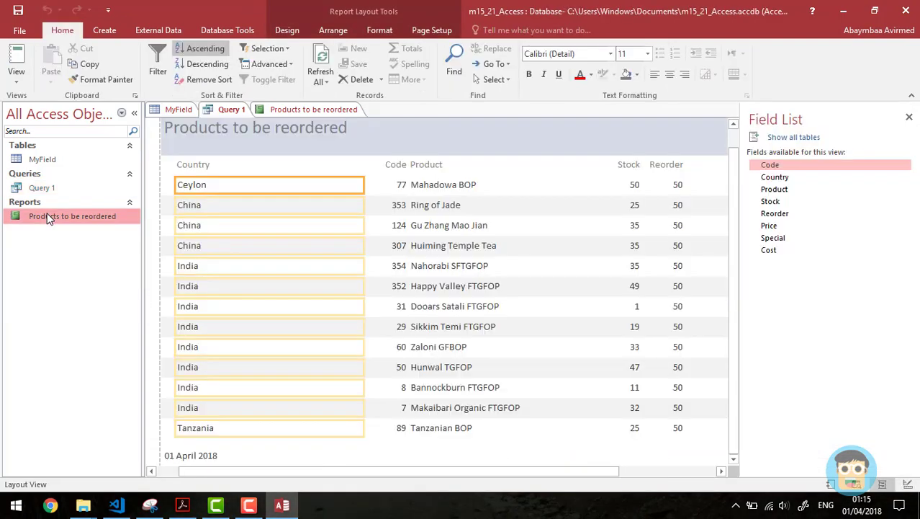
{"action": "left_click_drag", "start_coordinate": [531, 472], "coordinate": [662, 474]}
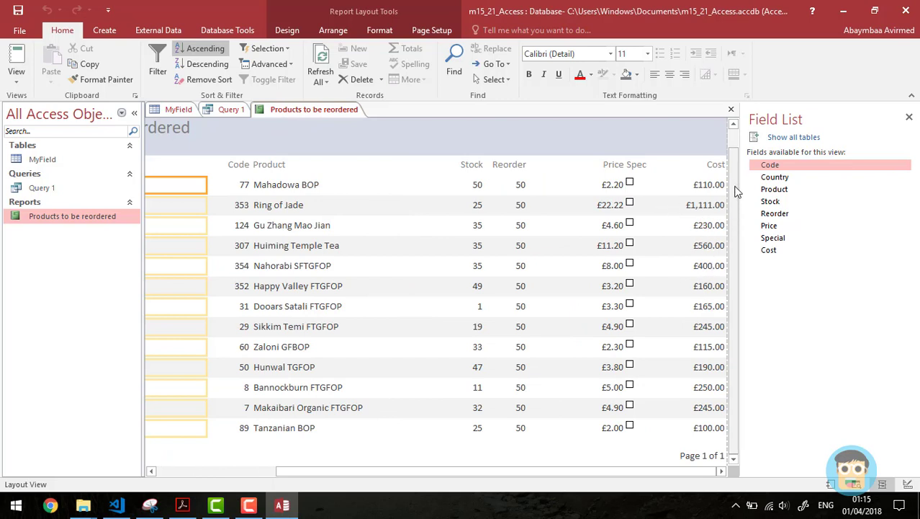
{"action": "left_click", "coordinate": [706, 310]}
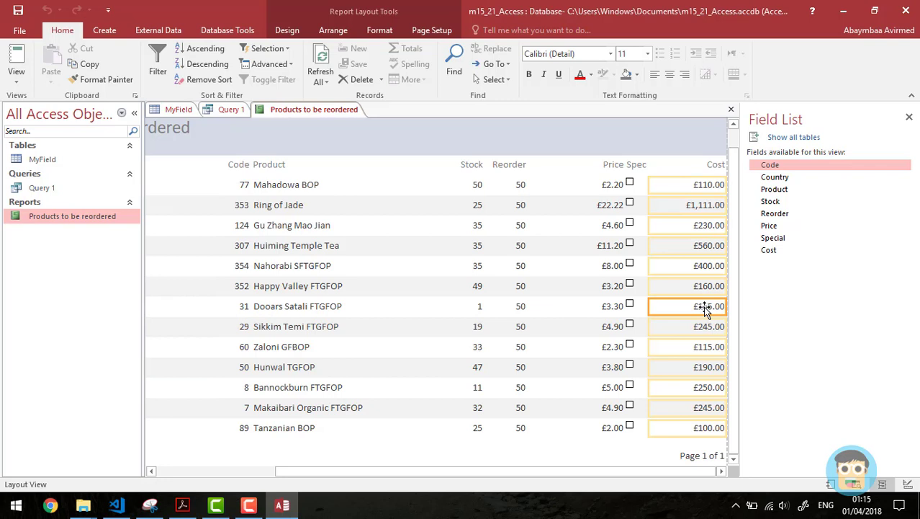
Step: Add a Sum total of 3881 under the Cost column and select the new total
{"action": "right_click", "coordinate": [705, 310]}
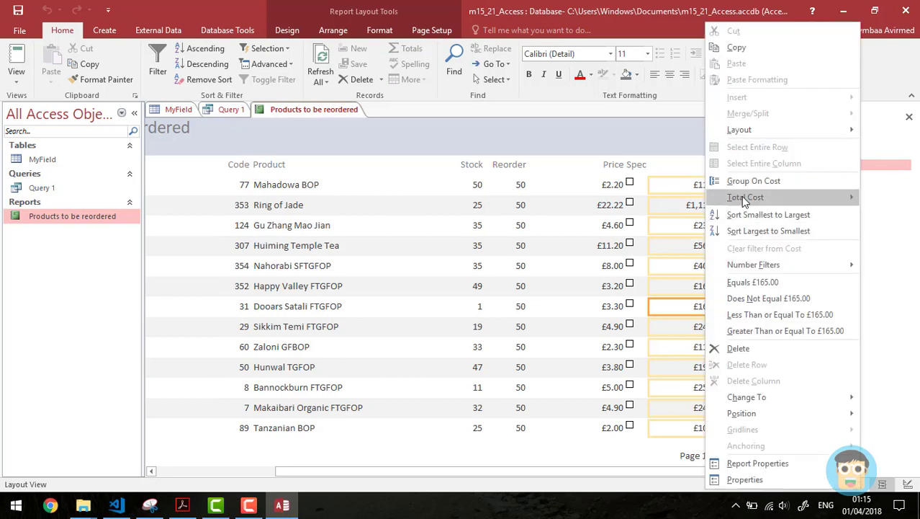
{"action": "mouse_move", "coordinate": [717, 197]}
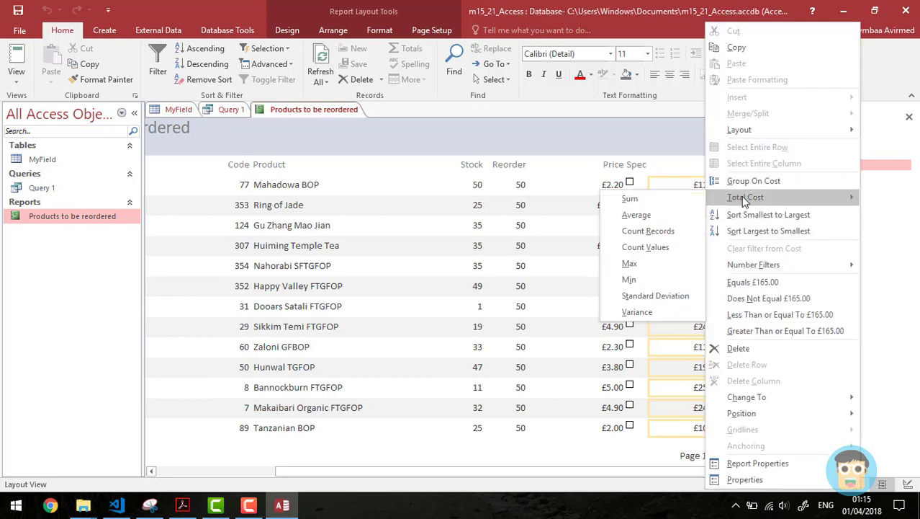
{"action": "left_click", "coordinate": [655, 204]}
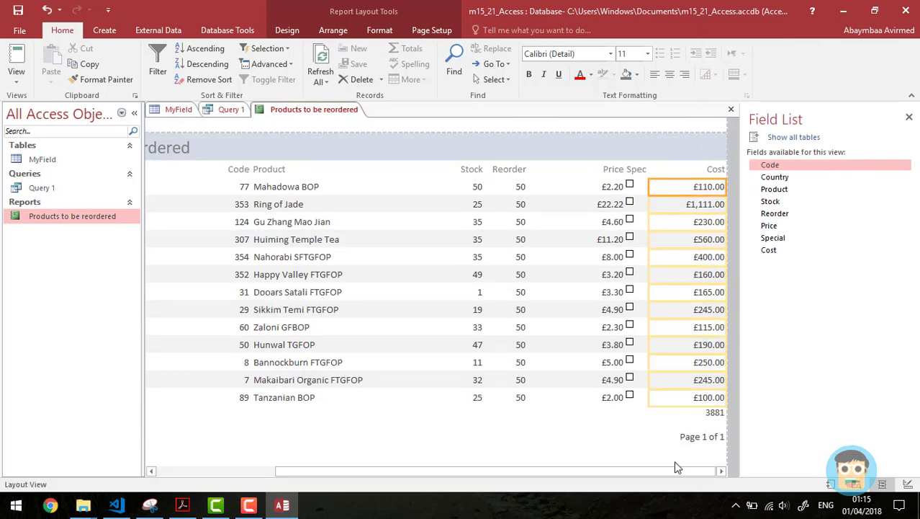
{"action": "left_click", "coordinate": [712, 415]}
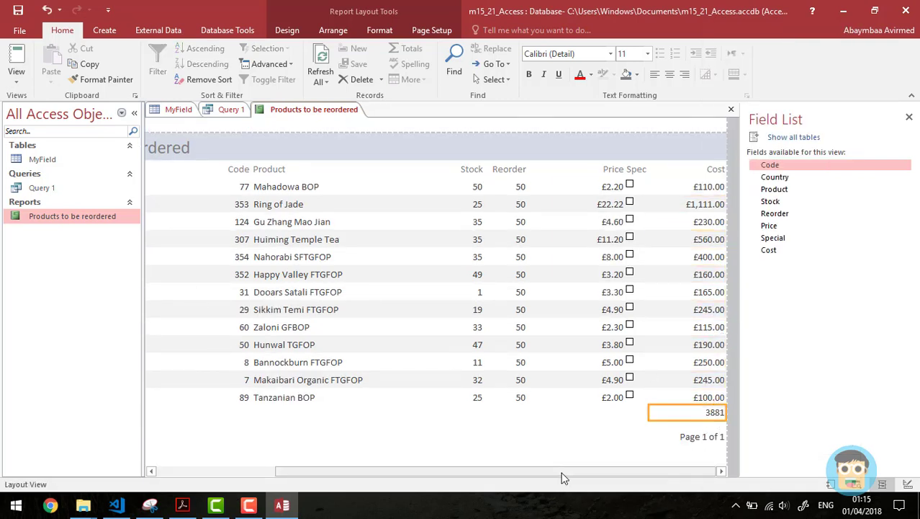
{"action": "left_click_drag", "start_coordinate": [548, 471], "coordinate": [427, 471]}
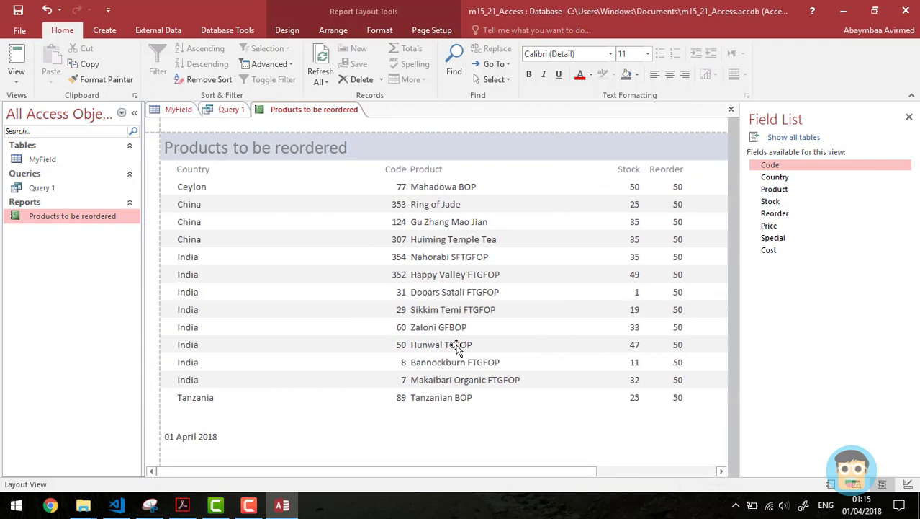
Step: Narrow the Country column and pack the Code and Product columns in beside it
{"action": "left_click", "coordinate": [196, 171]}
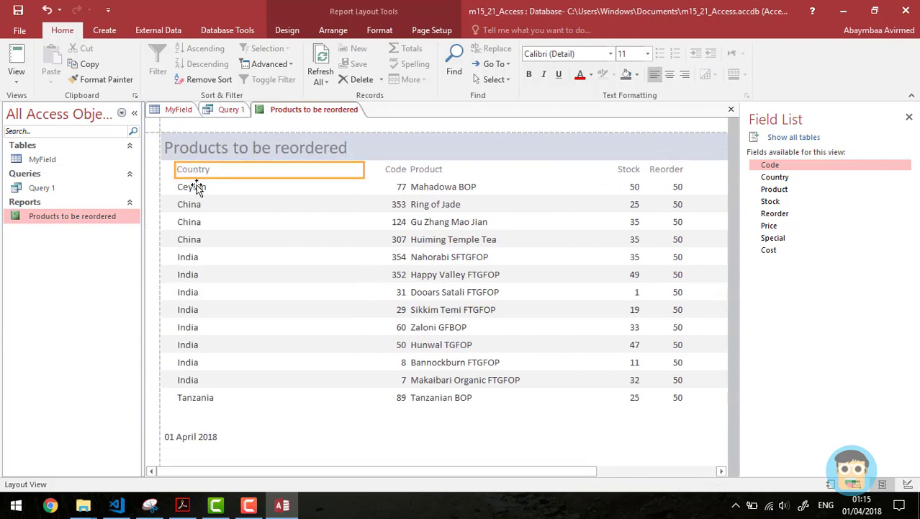
{"action": "left_click", "coordinate": [201, 188], "text": "shift"}
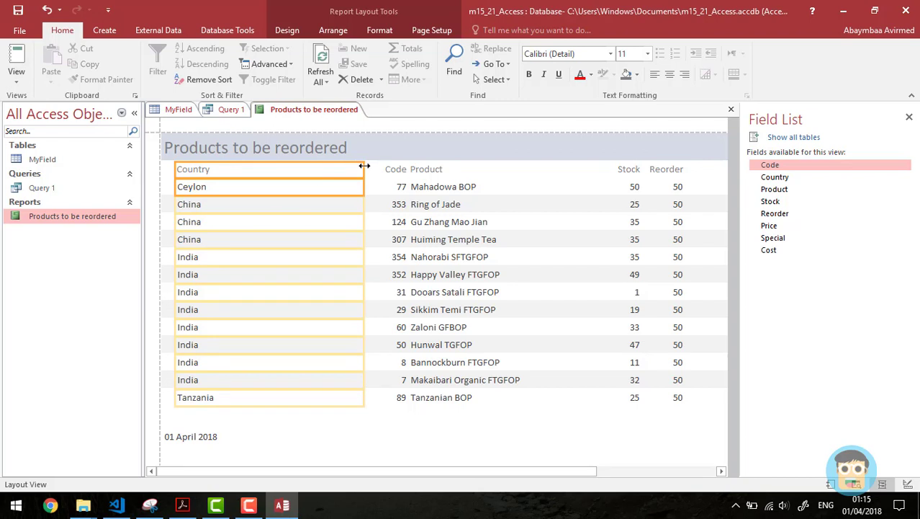
{"action": "left_click_drag", "start_coordinate": [363, 167], "coordinate": [229, 169]}
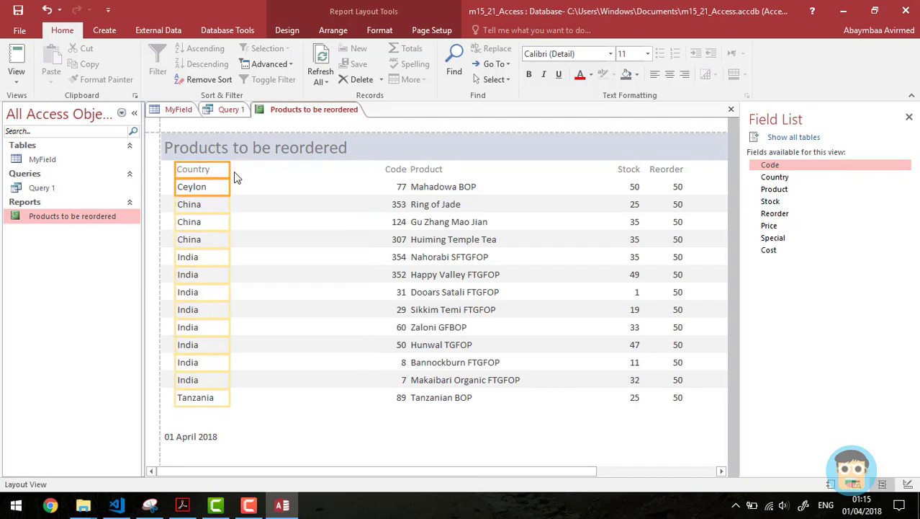
{"action": "left_click", "coordinate": [400, 170]}
{"action": "left_click", "coordinate": [400, 185], "text": "shift"}
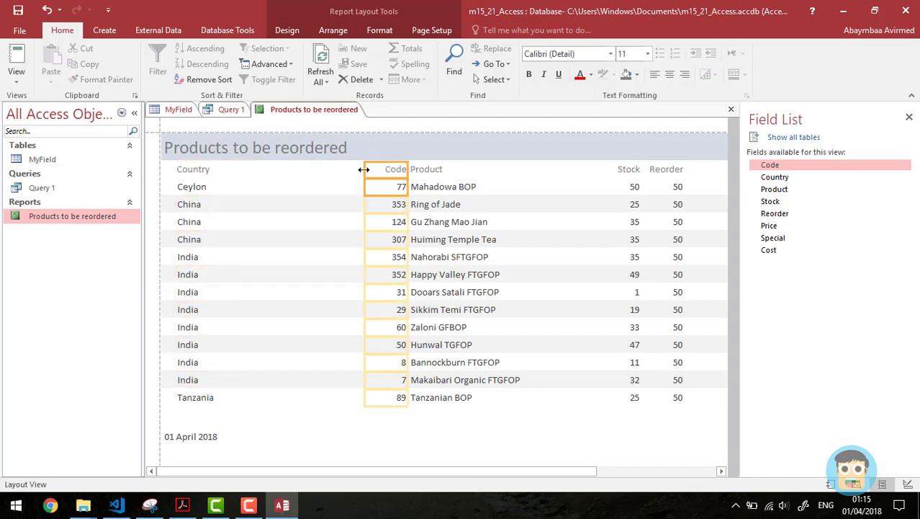
{"action": "left_click_drag", "start_coordinate": [389, 173], "coordinate": [248, 173]}
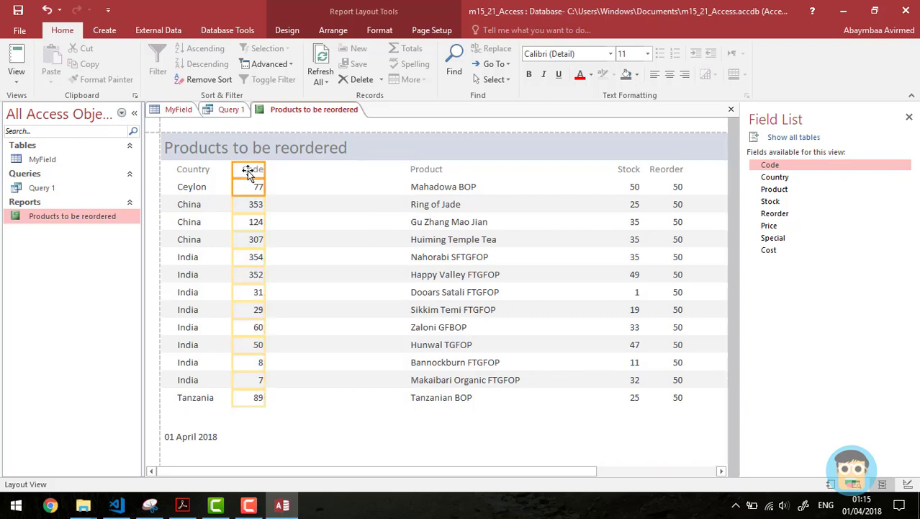
{"action": "left_click", "coordinate": [425, 170]}
{"action": "left_click", "coordinate": [428, 187], "text": "shift"}
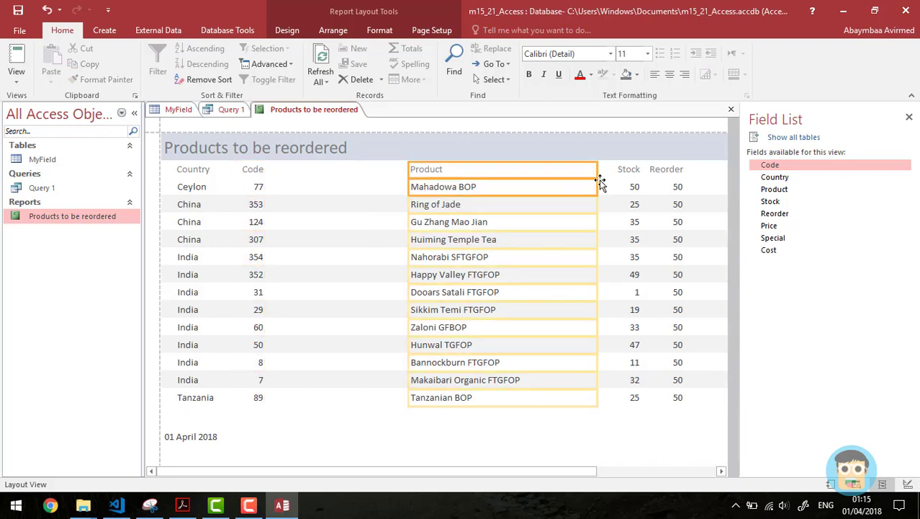
{"action": "left_click_drag", "start_coordinate": [598, 168], "coordinate": [530, 173]}
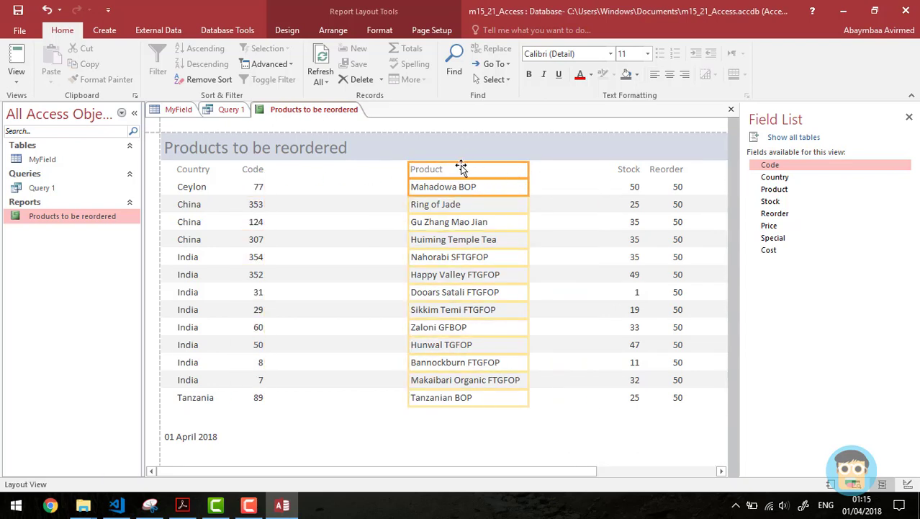
{"action": "left_click_drag", "start_coordinate": [422, 170], "coordinate": [297, 173]}
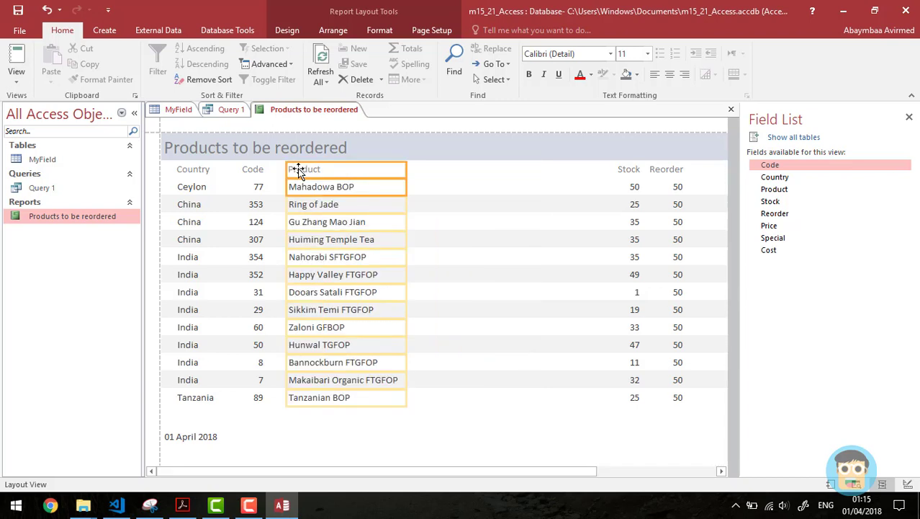
Step: Narrow and pack the Stock, Reorder and Price columns, placing Spec directly after Price
{"action": "left_click", "coordinate": [634, 177]}
{"action": "left_click", "coordinate": [633, 186], "text": "shift"}
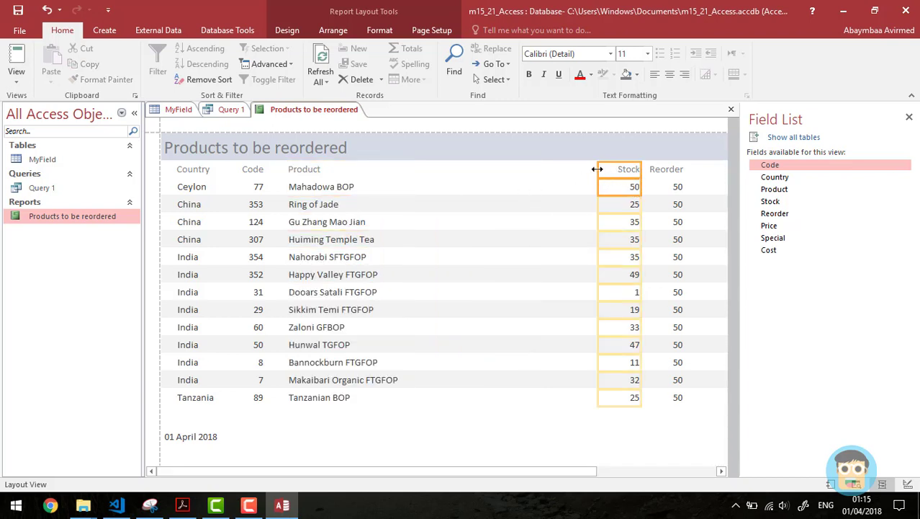
{"action": "left_click_drag", "start_coordinate": [597, 169], "coordinate": [610, 169]}
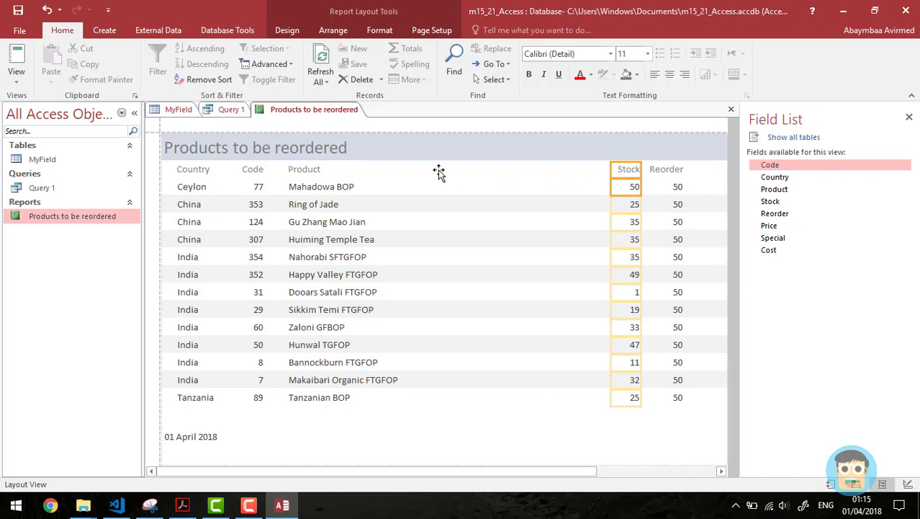
{"action": "left_click_drag", "start_coordinate": [438, 170], "coordinate": [440, 171]}
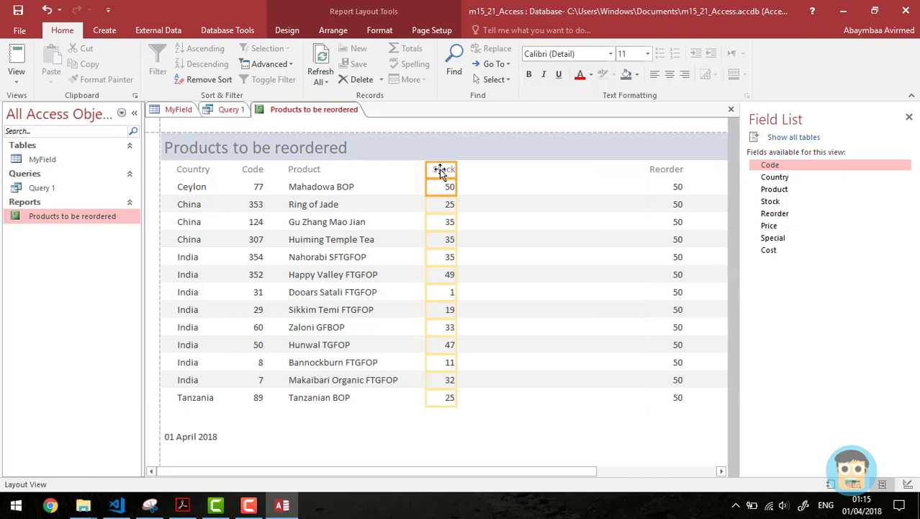
{"action": "left_click", "coordinate": [675, 173]}
{"action": "left_click", "coordinate": [677, 183], "text": "shift"}
{"action": "left_click_drag", "start_coordinate": [677, 178], "coordinate": [507, 178]}
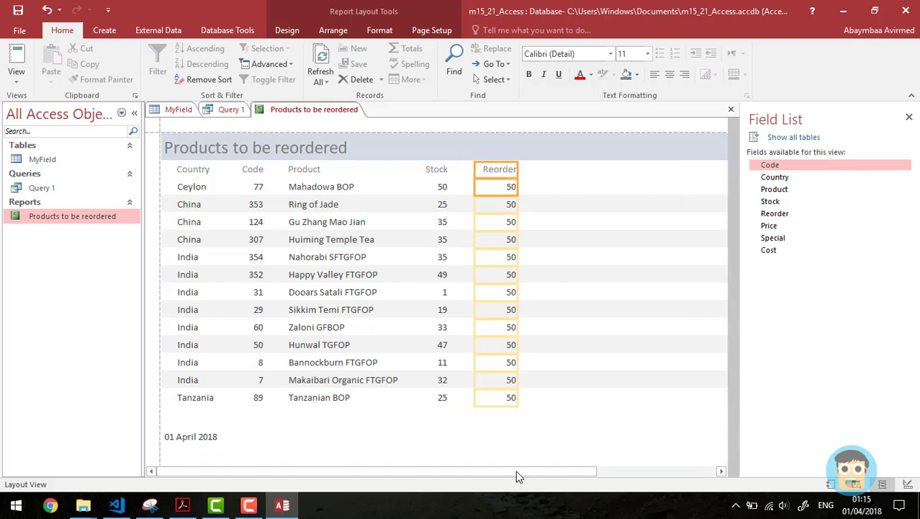
{"action": "left_click_drag", "start_coordinate": [524, 473], "coordinate": [620, 473]}
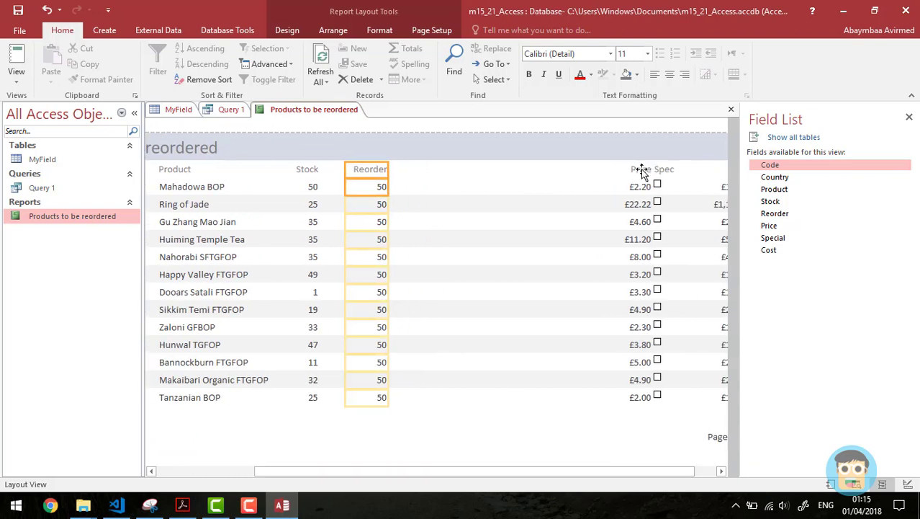
{"action": "left_click_drag", "start_coordinate": [642, 173], "coordinate": [464, 175]}
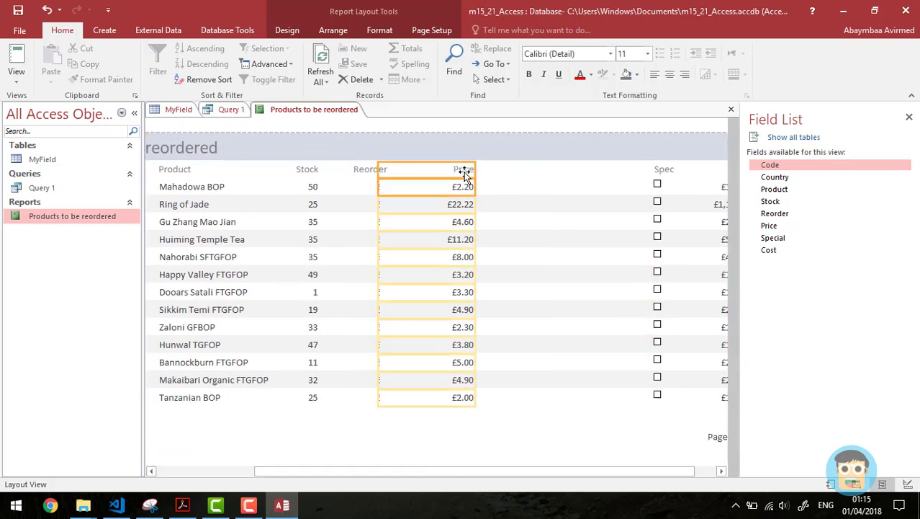
{"action": "left_click_drag", "start_coordinate": [377, 170], "coordinate": [443, 173]}
{"action": "left_click", "coordinate": [670, 175]}
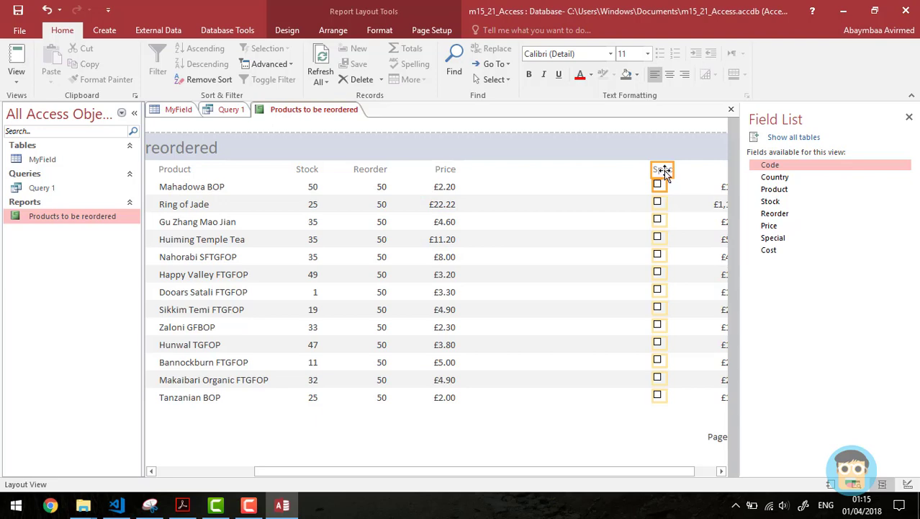
{"action": "left_click_drag", "start_coordinate": [664, 173], "coordinate": [494, 171]}
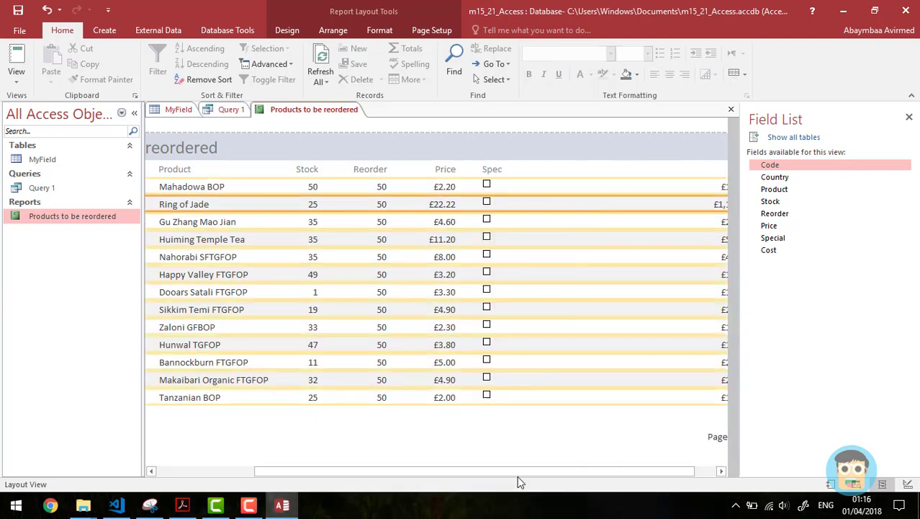
{"action": "left_click_drag", "start_coordinate": [517, 472], "coordinate": [617, 470]}
{"action": "left_click", "coordinate": [715, 172]}
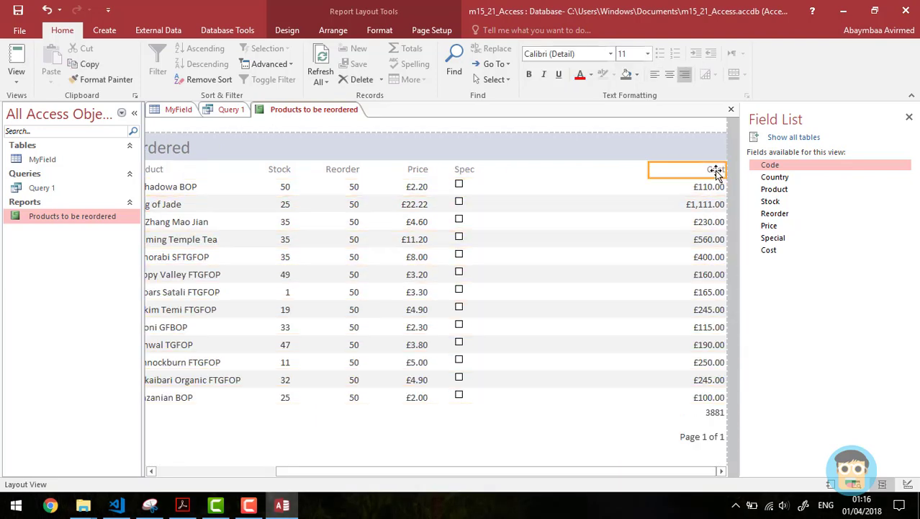
Step: Place the Cost column after Spec, align its 3881 total beneath it, and open the total's properties
{"action": "left_click_drag", "start_coordinate": [716, 172], "coordinate": [511, 170]}
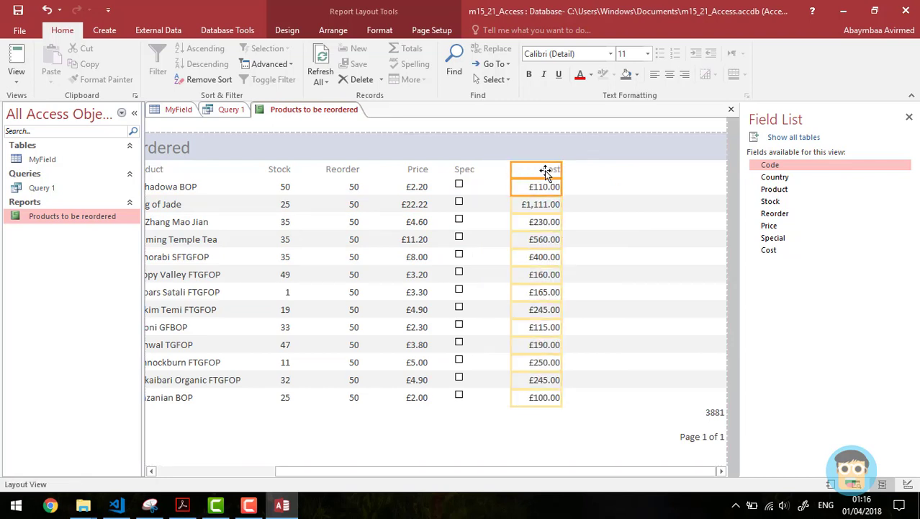
{"action": "left_click", "coordinate": [713, 412]}
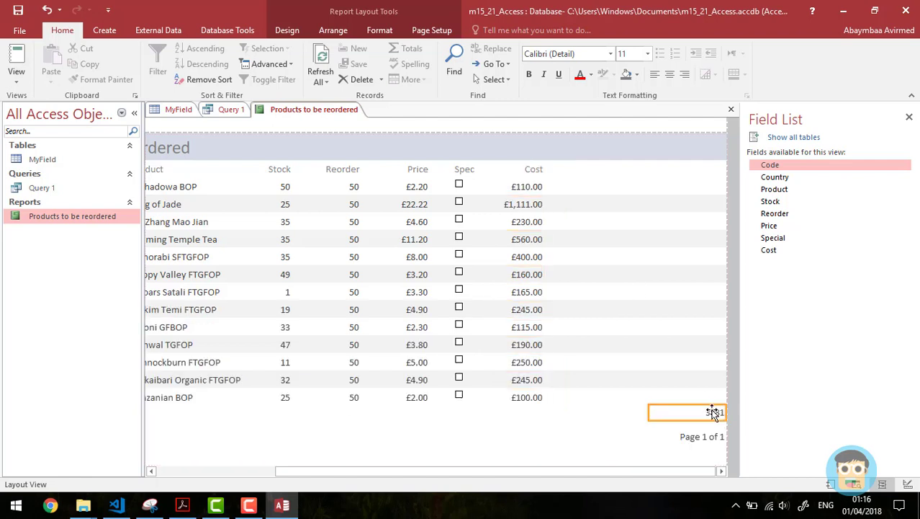
{"action": "left_click_drag", "start_coordinate": [713, 412], "coordinate": [524, 409]}
{"action": "left_click", "coordinate": [640, 382]}
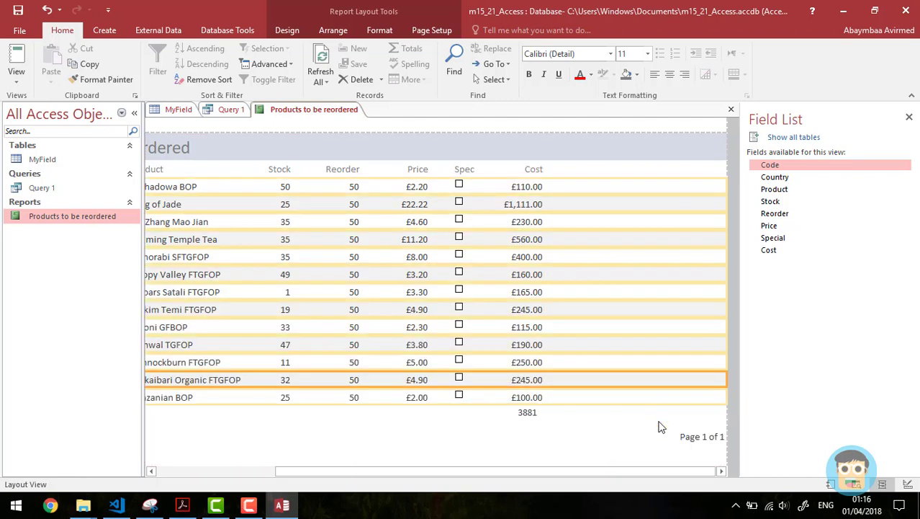
{"action": "left_click", "coordinate": [526, 412]}
{"action": "left_click_drag", "start_coordinate": [541, 418], "coordinate": [537, 418]}
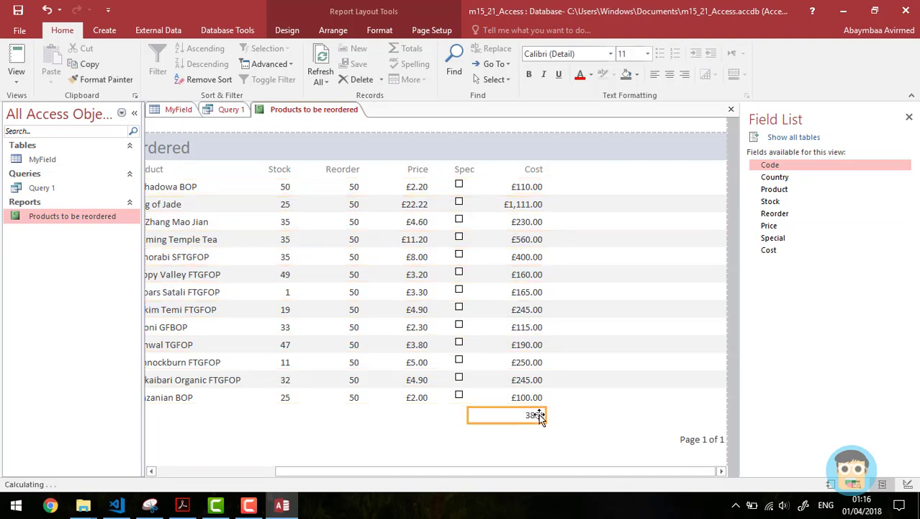
{"action": "right_click", "coordinate": [536, 417]}
{"action": "left_click", "coordinate": [570, 405]}
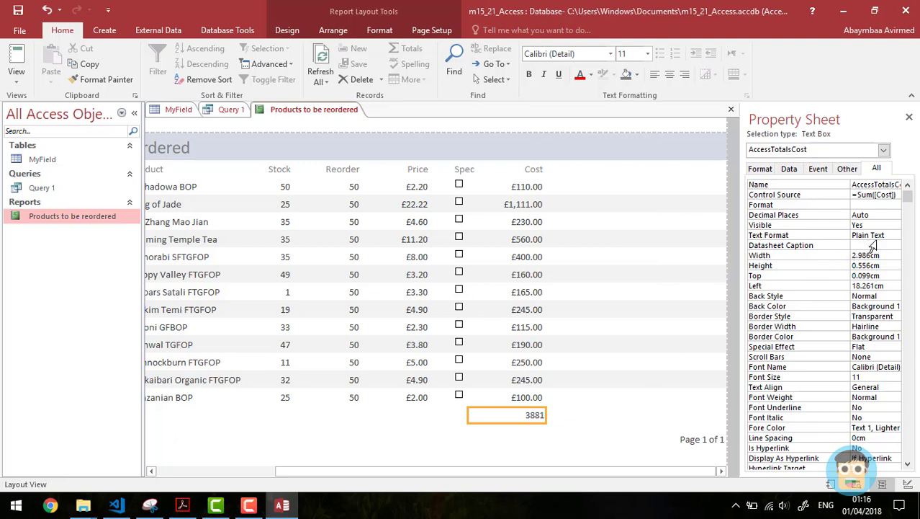
Step: Set the Cost total's Format property to Currency so it reads £3,881.00
{"action": "left_click", "coordinate": [873, 205]}
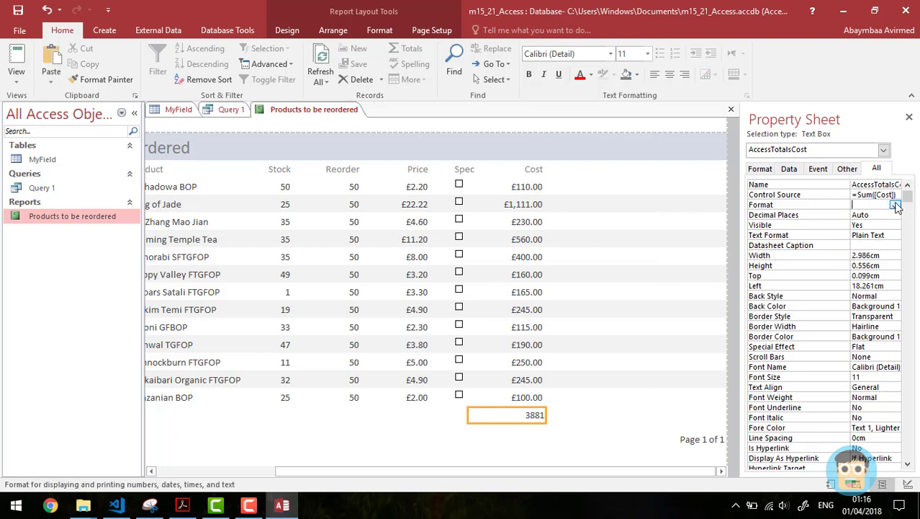
{"action": "left_click", "coordinate": [896, 205]}
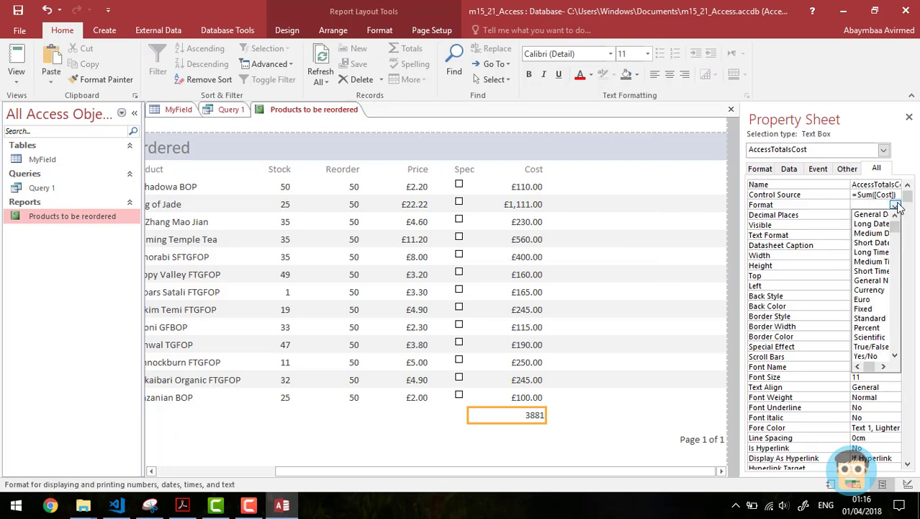
{"action": "left_click", "coordinate": [870, 290]}
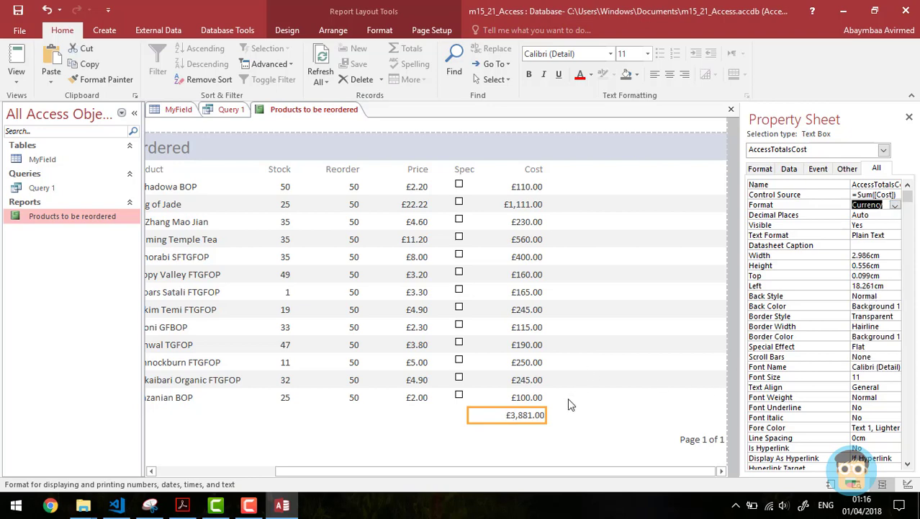
Step: Select the report footer and the whole report, then bring up the question paper PDF
{"action": "left_click", "coordinate": [572, 418]}
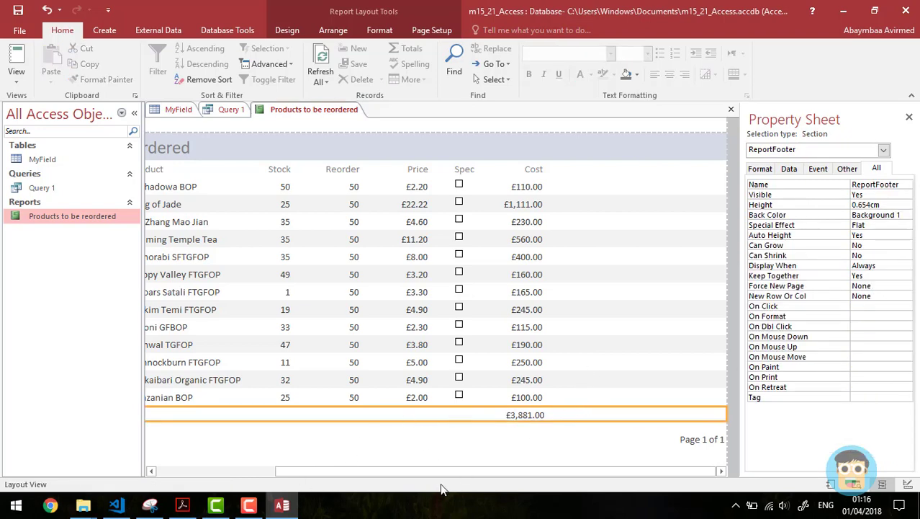
{"action": "left_click_drag", "start_coordinate": [461, 470], "coordinate": [378, 465]}
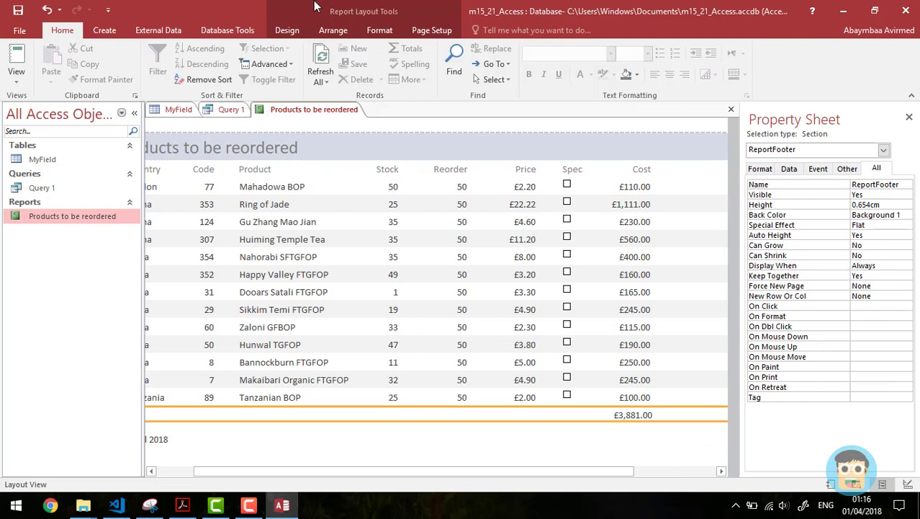
{"action": "left_click", "coordinate": [288, 32]}
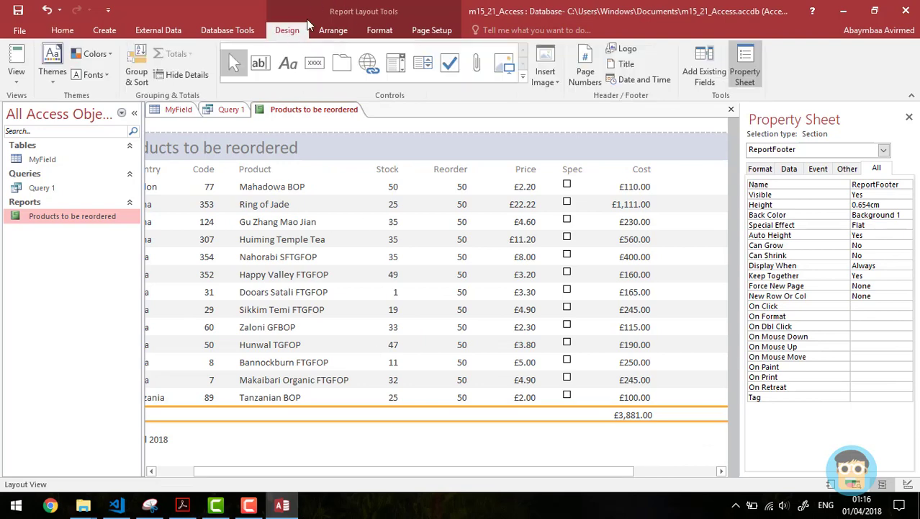
{"action": "left_click", "coordinate": [605, 460]}
{"action": "left_click", "coordinate": [183, 505]}
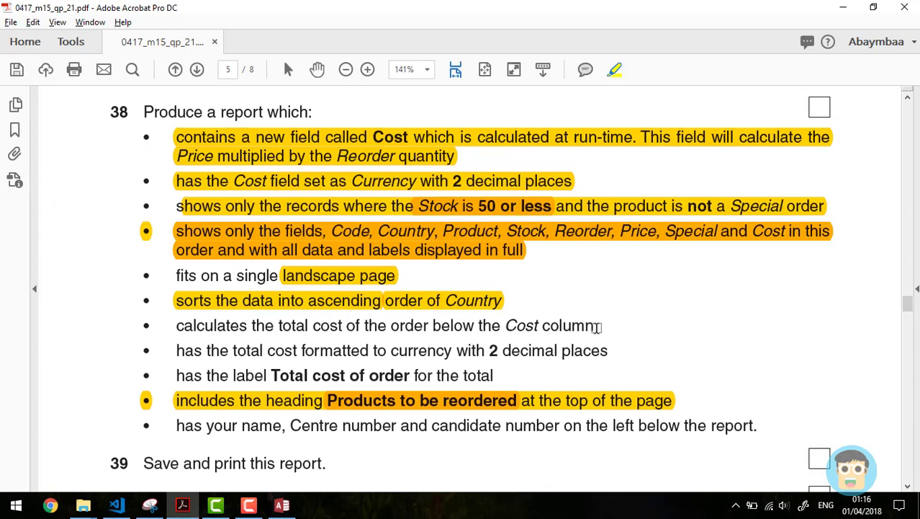
Step: Highlight the task lines for the total below Cost, its Currency format and the 'Total cost of order' label
{"action": "left_click_drag", "start_coordinate": [595, 326], "coordinate": [195, 326]}
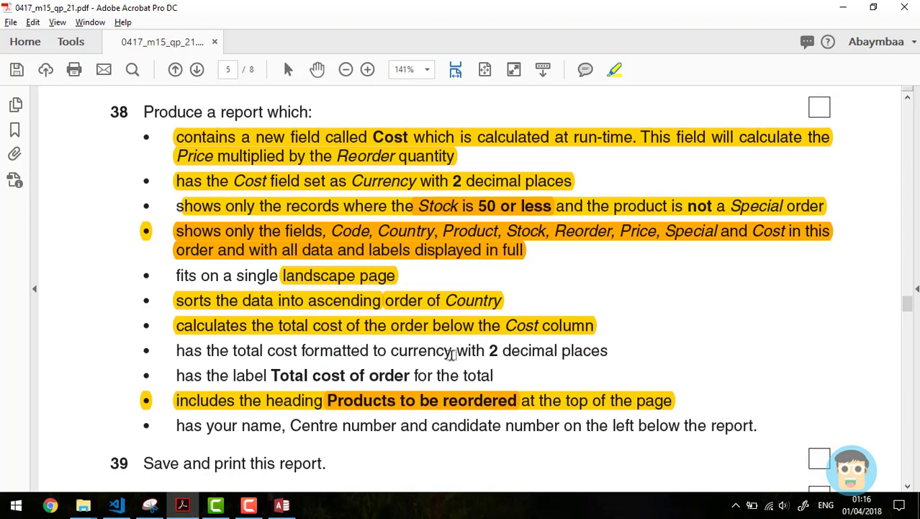
{"action": "left_click_drag", "start_coordinate": [610, 351], "coordinate": [175, 351]}
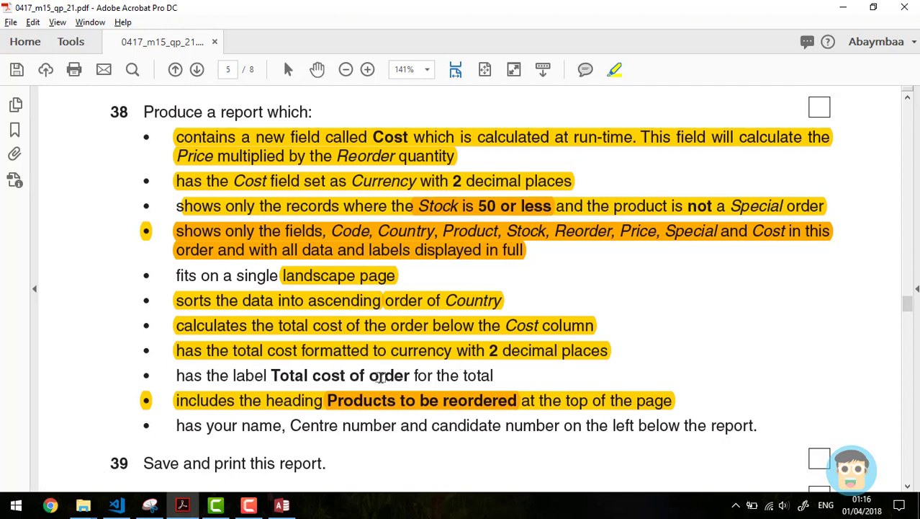
{"action": "left_click_drag", "start_coordinate": [500, 376], "coordinate": [268, 376]}
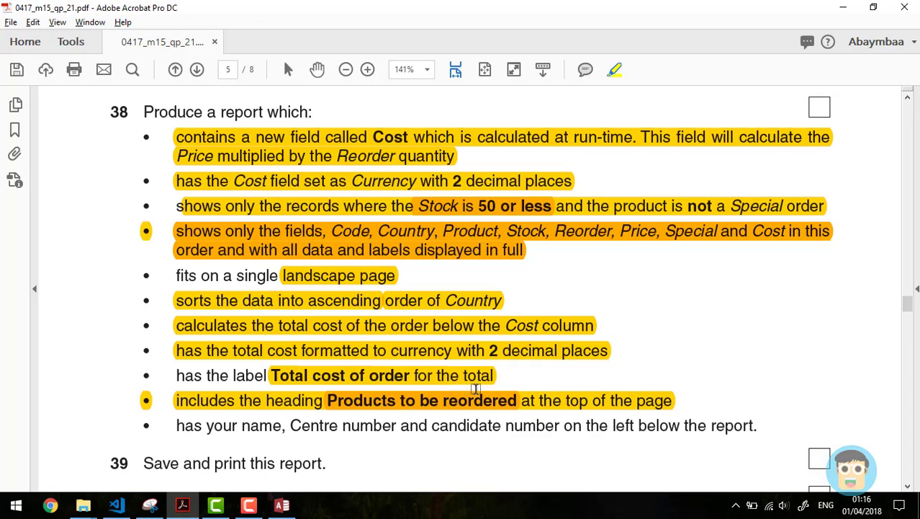
{"action": "key", "text": "alt+Tab"}
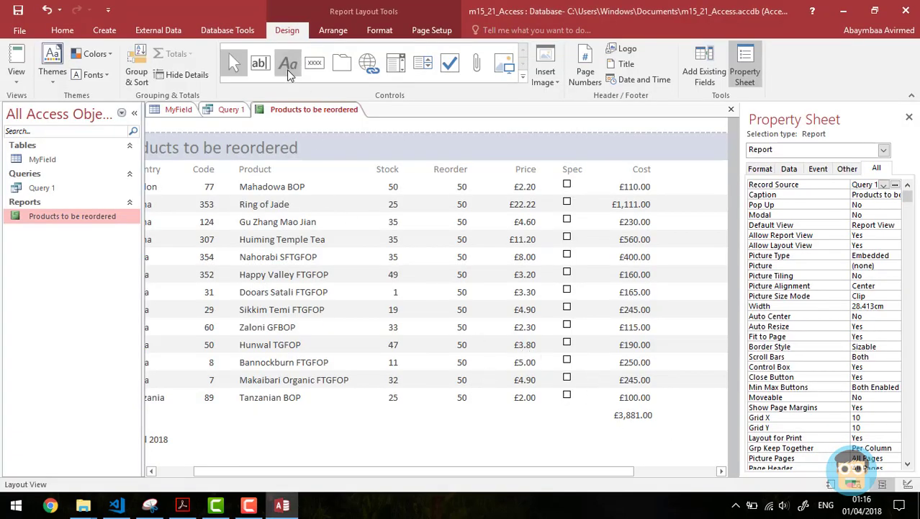
Step: Place three empty labels in the report body, then switch the report to Design View
{"action": "left_click", "coordinate": [288, 65]}
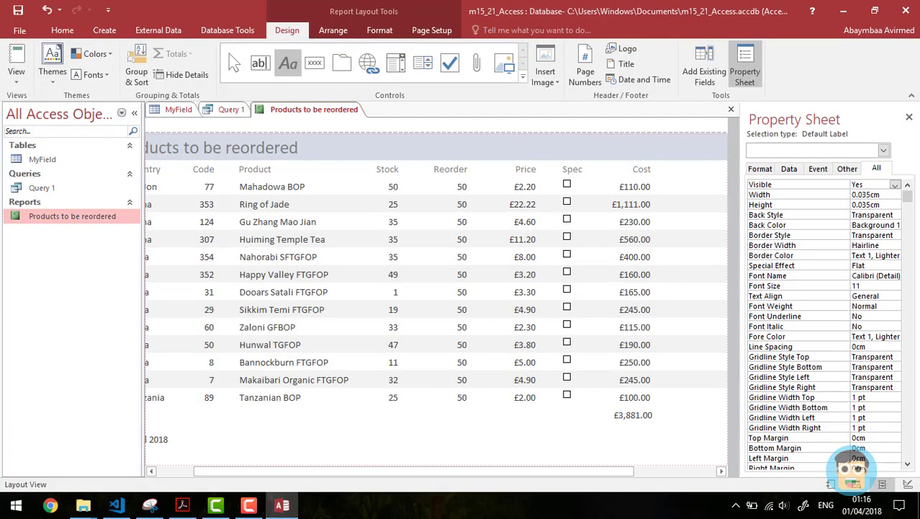
{"action": "left_click", "coordinate": [597, 421]}
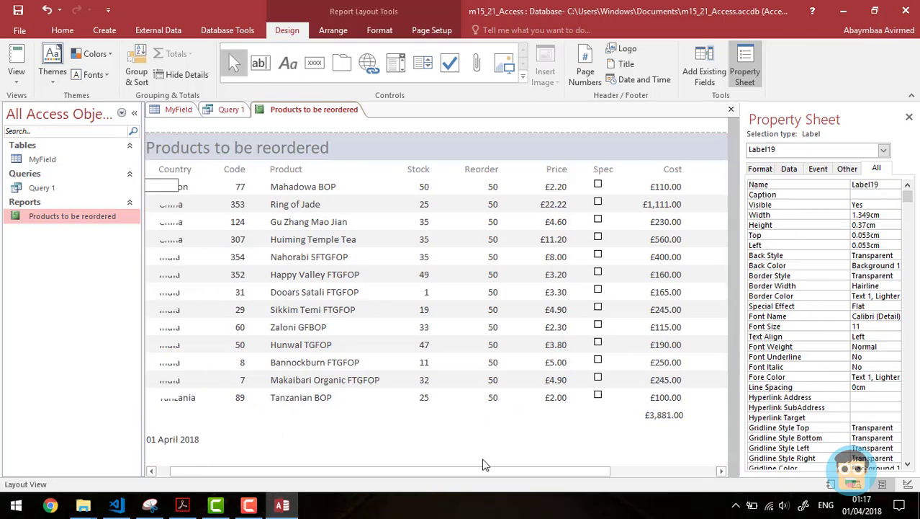
{"action": "left_click_drag", "start_coordinate": [480, 472], "coordinate": [592, 467]}
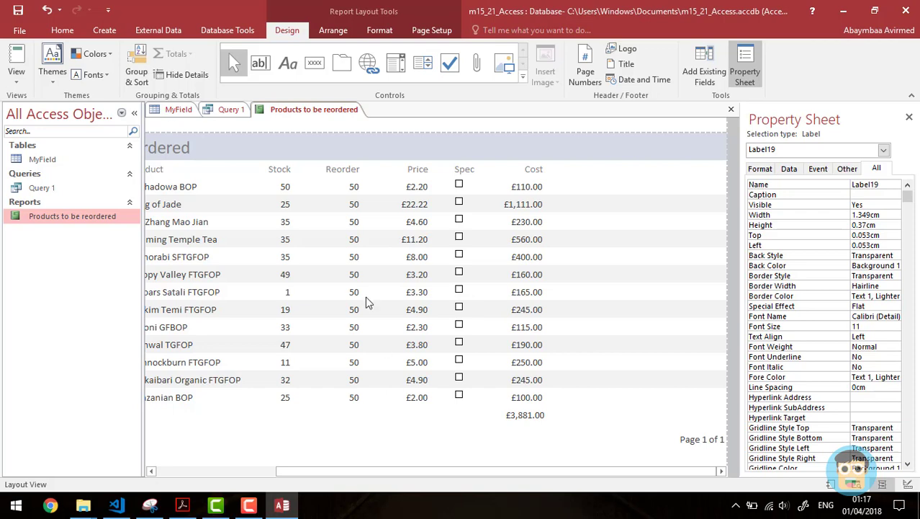
{"action": "left_click", "coordinate": [288, 63]}
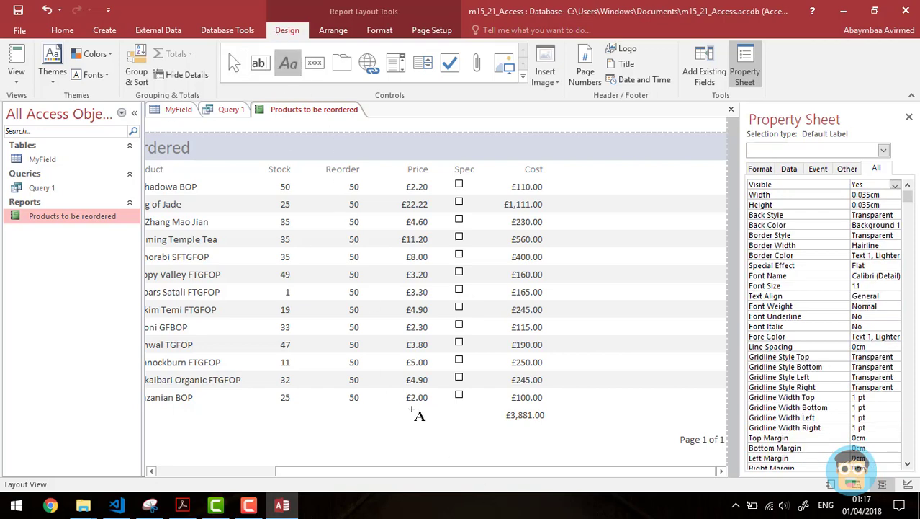
{"action": "left_click", "coordinate": [469, 428]}
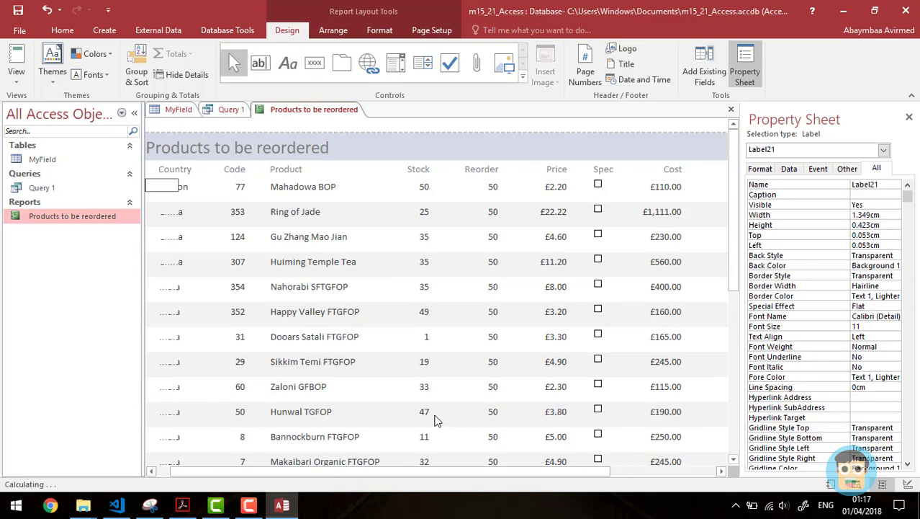
{"action": "left_click_drag", "start_coordinate": [523, 475], "coordinate": [628, 475]}
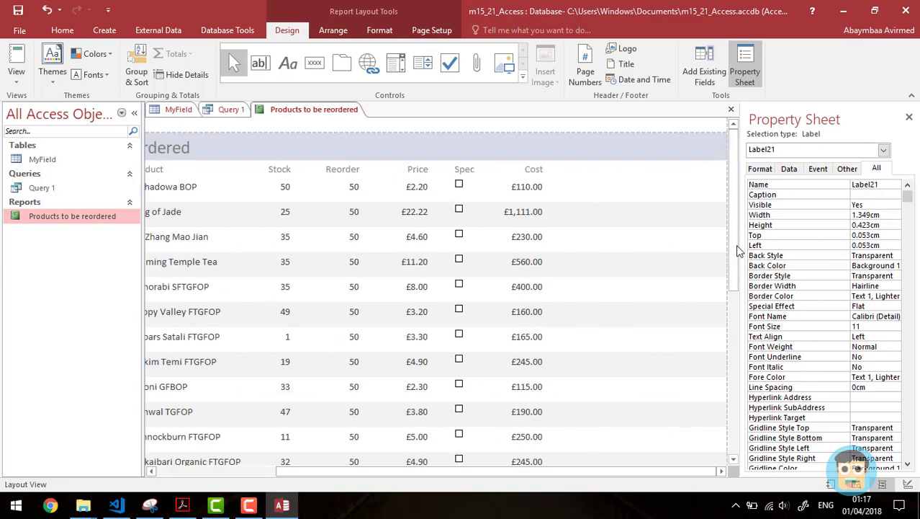
{"action": "left_click_drag", "start_coordinate": [733, 281], "coordinate": [738, 331]}
{"action": "left_click", "coordinate": [288, 62]}
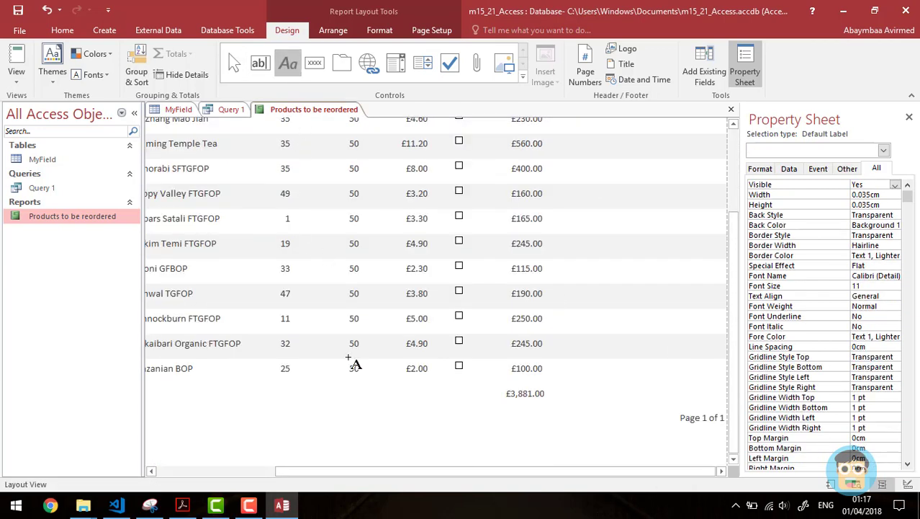
{"action": "left_click", "coordinate": [399, 387]}
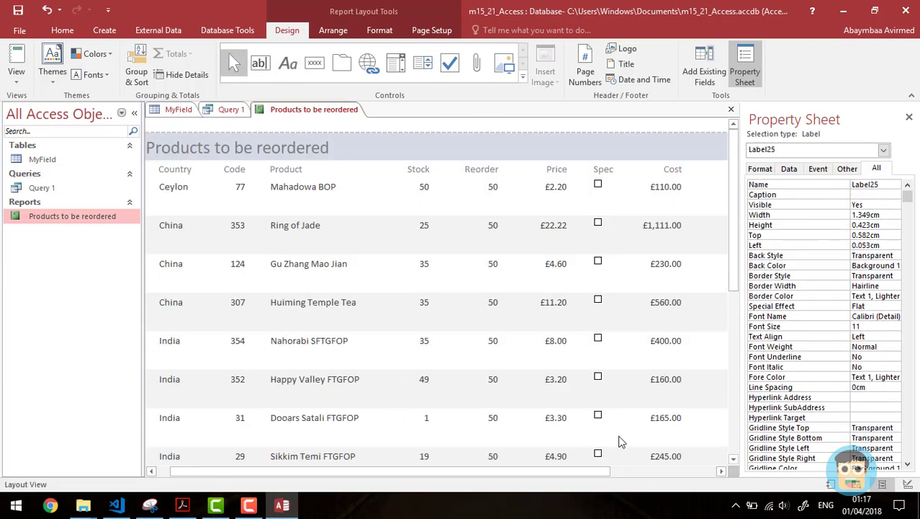
{"action": "left_click", "coordinate": [908, 484]}
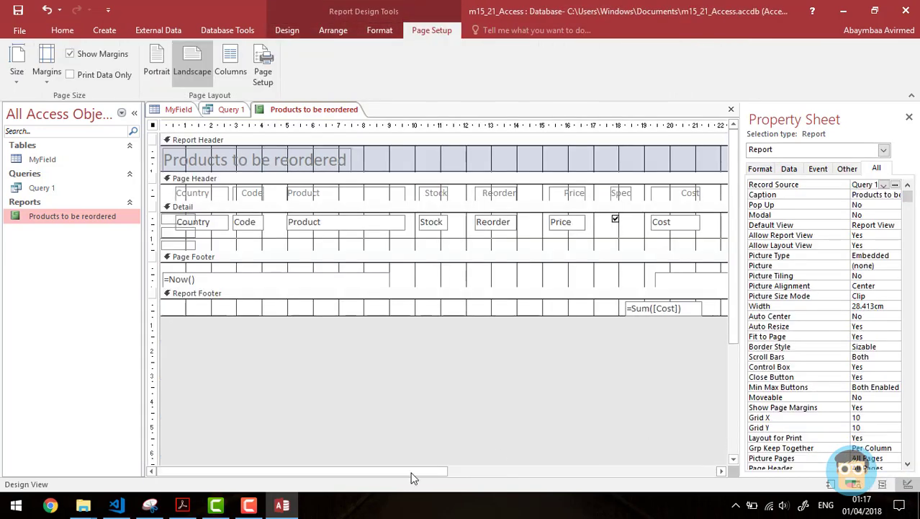
Step: Draw a new label box in the Report Footer just left of the =Sum([Cost]) total
{"action": "left_click_drag", "start_coordinate": [399, 471], "coordinate": [537, 472]}
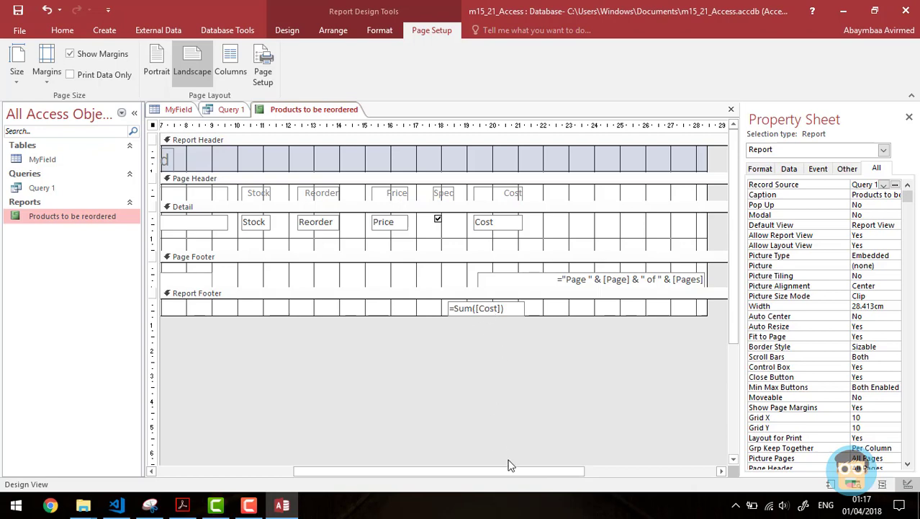
{"action": "left_click_drag", "start_coordinate": [511, 474], "coordinate": [437, 476]}
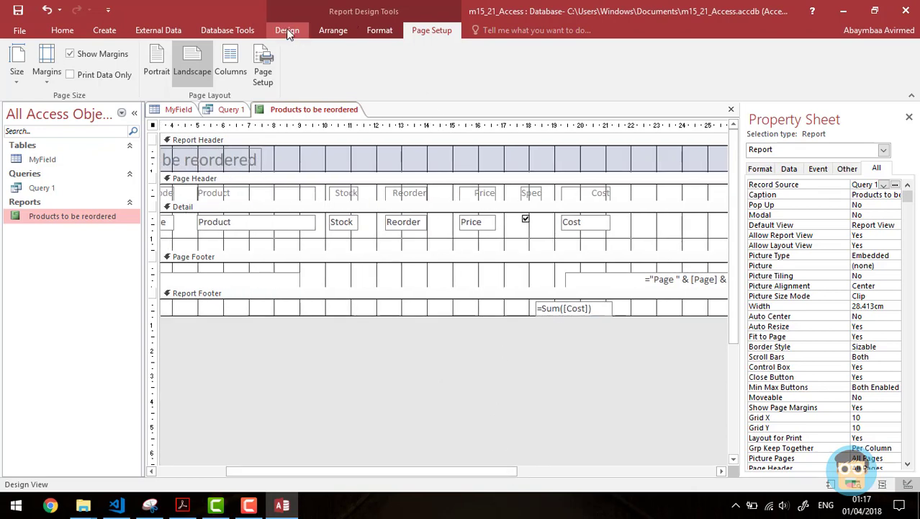
{"action": "left_click", "coordinate": [287, 32]}
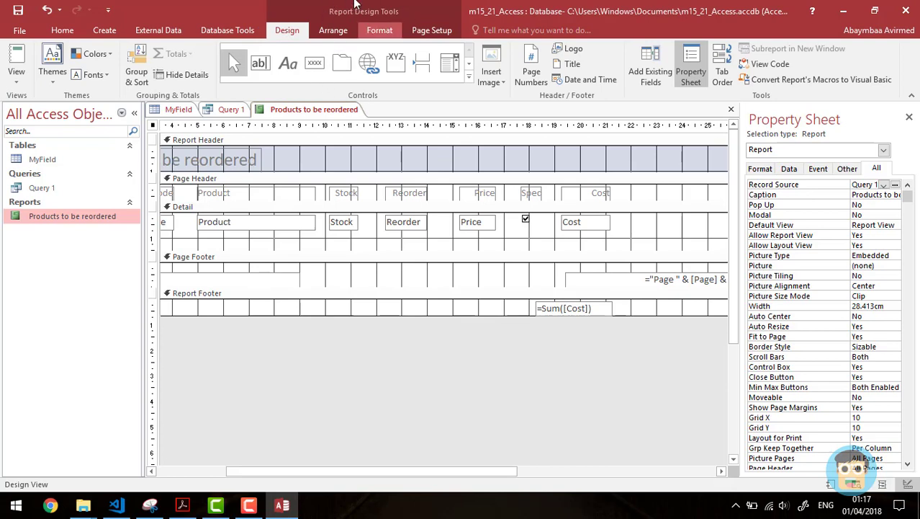
{"action": "left_click", "coordinate": [288, 63]}
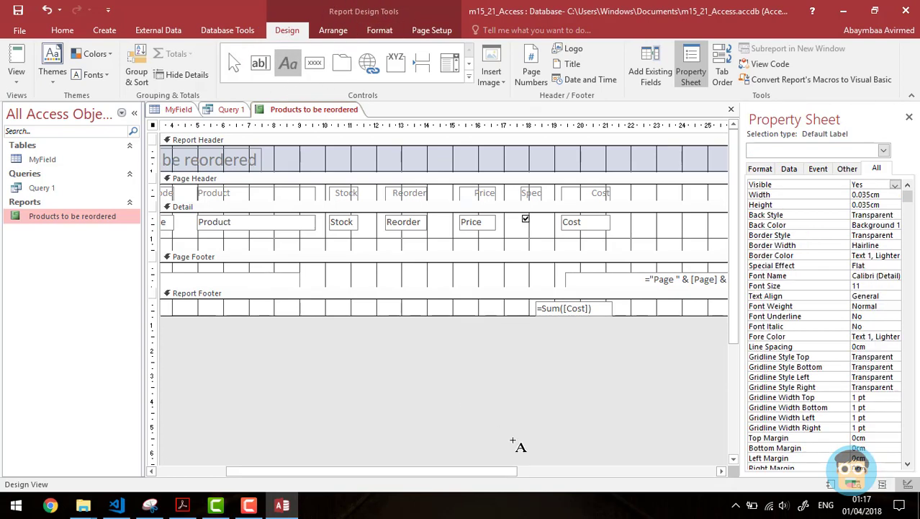
{"action": "left_click_drag", "start_coordinate": [408, 304], "coordinate": [535, 315]}
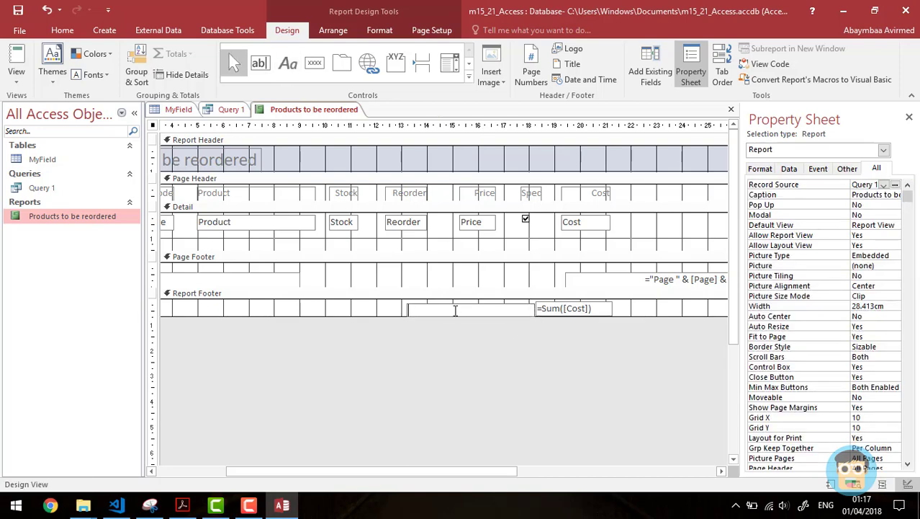
Step: Check the task sheet, then start the label caption 'Total cost of ord'
{"action": "key", "text": "alt+Tab"}
{"action": "key", "text": "alt+Tab"}
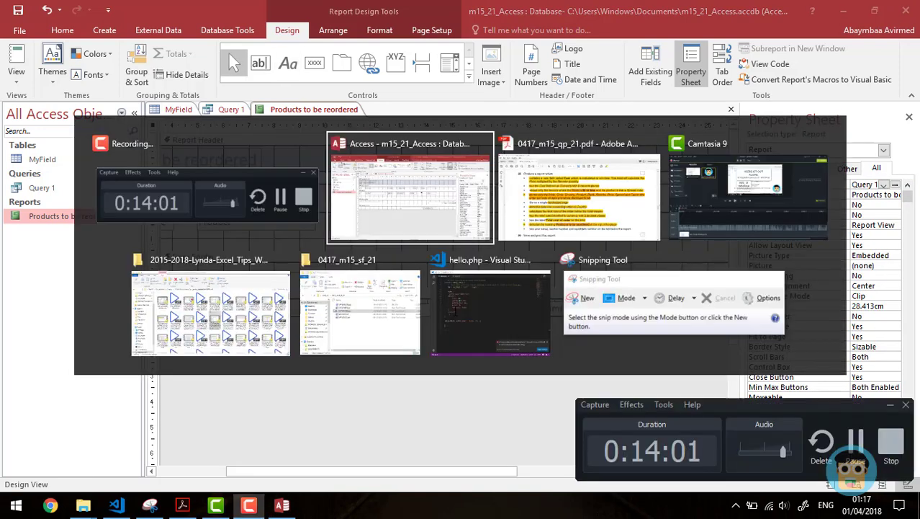
{"action": "key", "text": "Tab"}
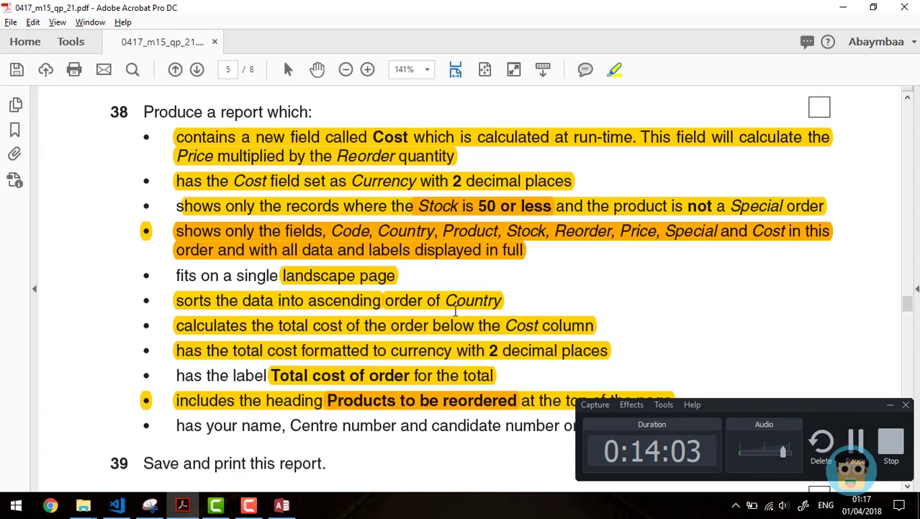
{"action": "key", "text": "alt+Tab"}
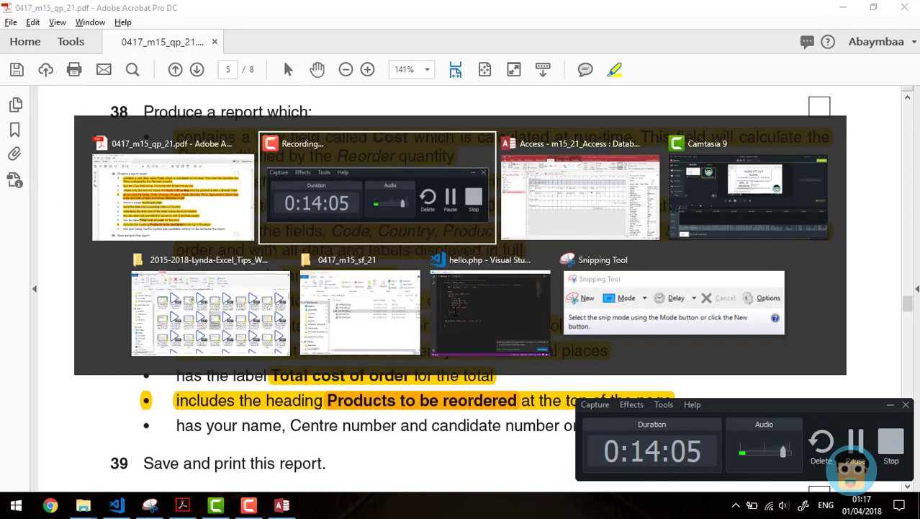
{"action": "key", "text": "Tab"}
{"action": "type", "text": "T"}
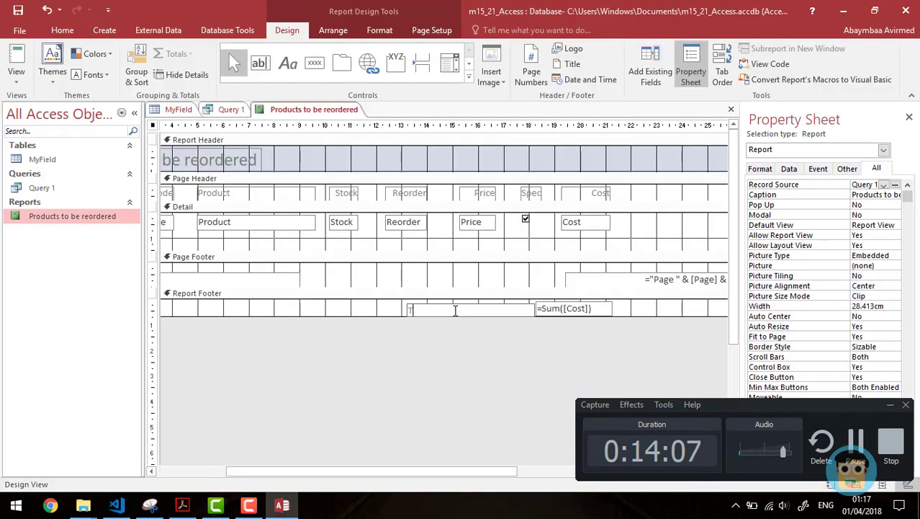
{"action": "type", "text": "otal cost"}
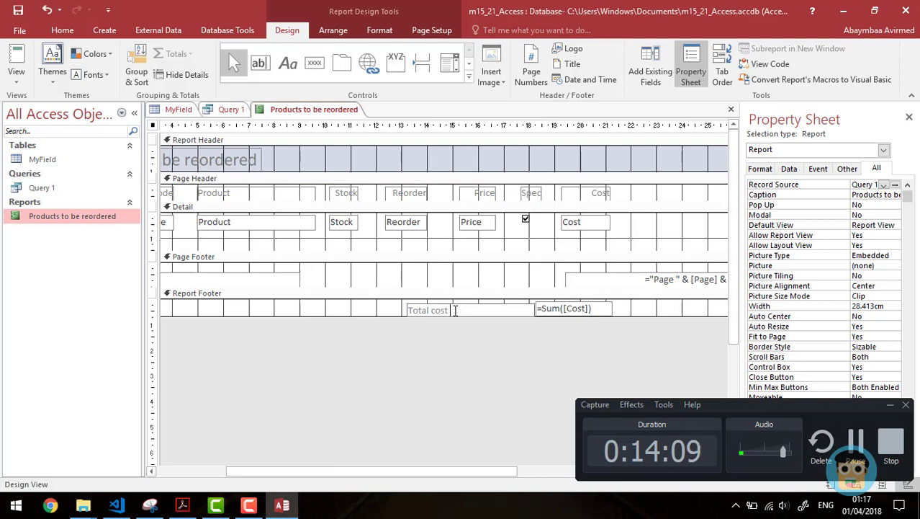
{"action": "type", "text": " of order"}
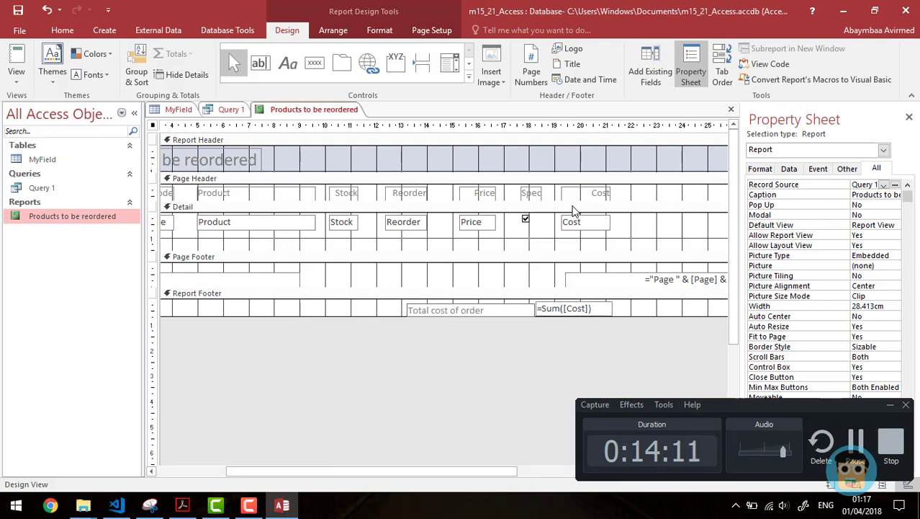
Step: Finish the 'Total cost of order' label and move it directly beside the =Sum([Cost]) box
{"action": "left_click", "coordinate": [392, 315]}
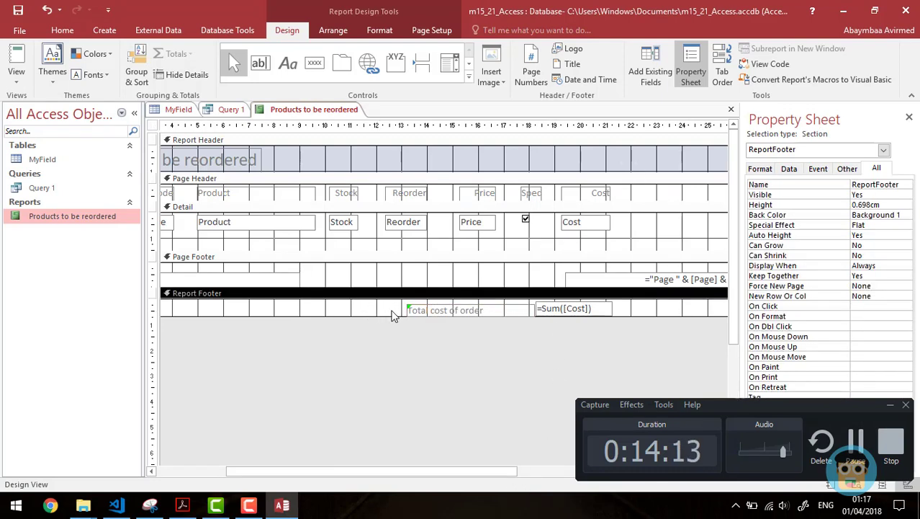
{"action": "left_click", "coordinate": [434, 311]}
{"action": "left_click_drag", "start_coordinate": [444, 304], "coordinate": [484, 302]}
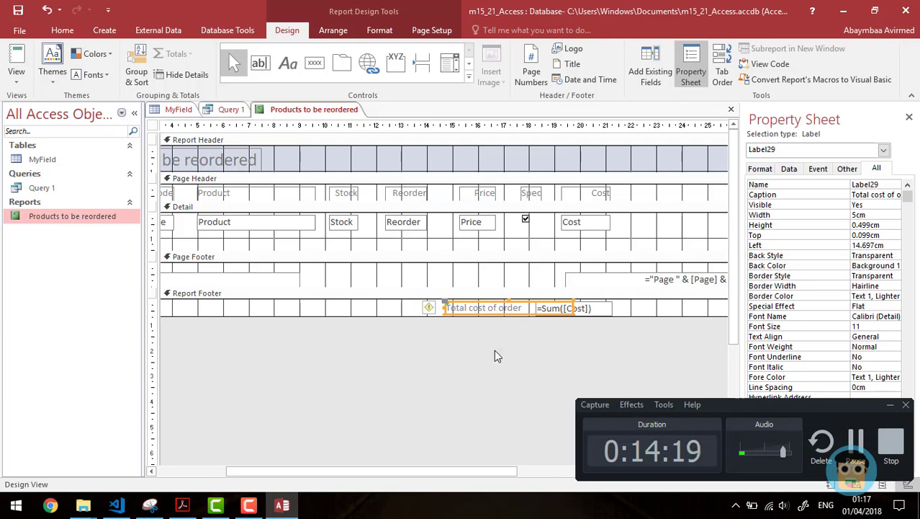
{"action": "left_click", "coordinate": [509, 394]}
{"action": "left_click", "coordinate": [890, 404]}
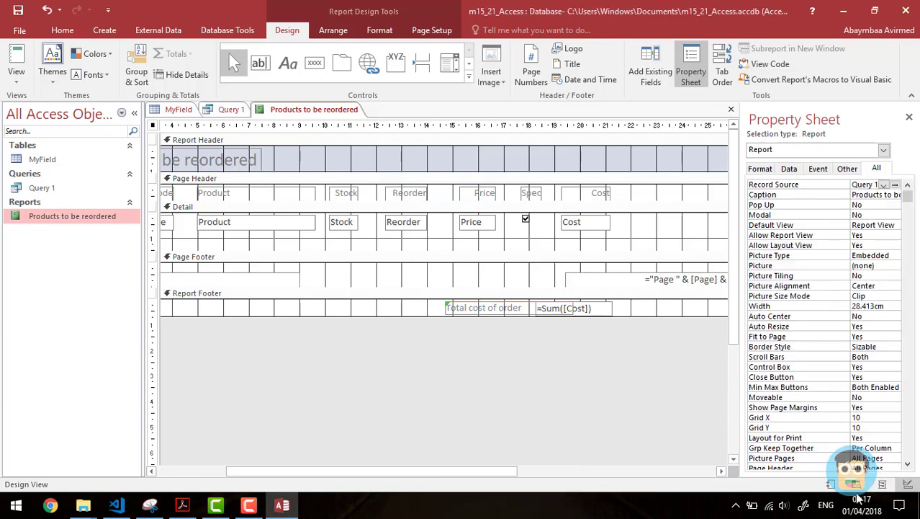
Step: Show the report in Print Preview, zoomed out to the whole page
{"action": "left_click", "coordinate": [882, 484]}
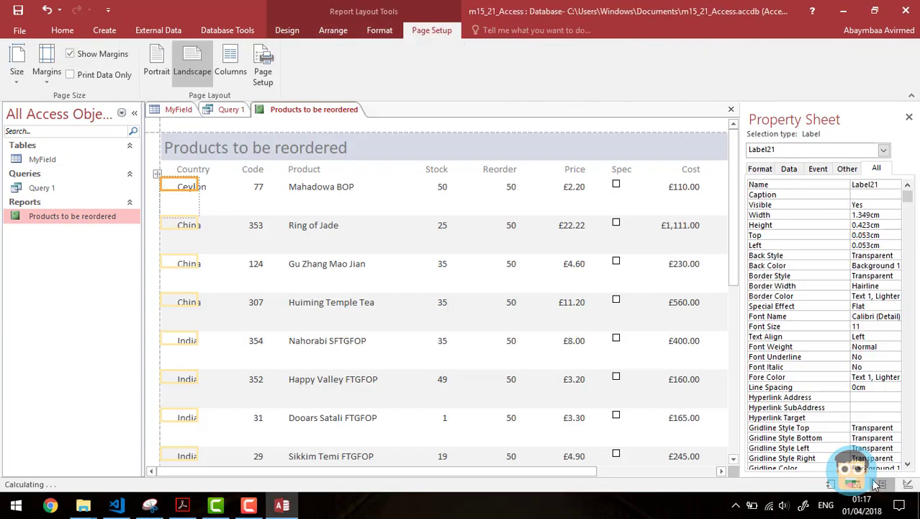
{"action": "left_click", "coordinate": [852, 484]}
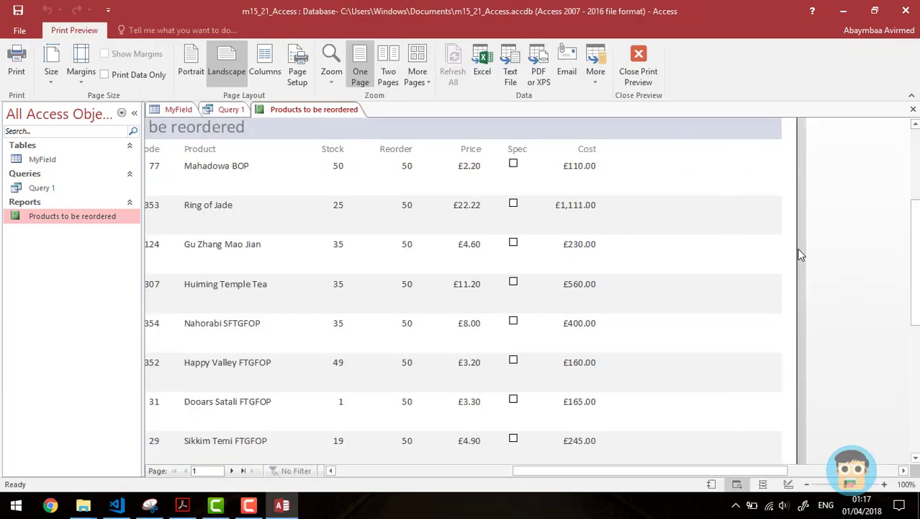
{"action": "scroll", "coordinate": [909, 283], "scroll_direction": "down", "scroll_amount": 3}
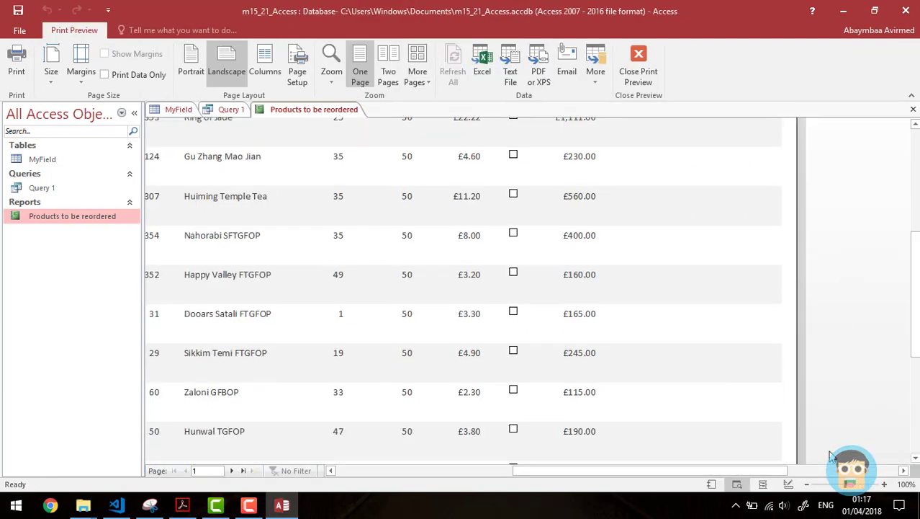
{"action": "left_click", "coordinate": [807, 488]}
{"action": "left_click", "coordinate": [806, 487]}
{"action": "left_click", "coordinate": [807, 488]}
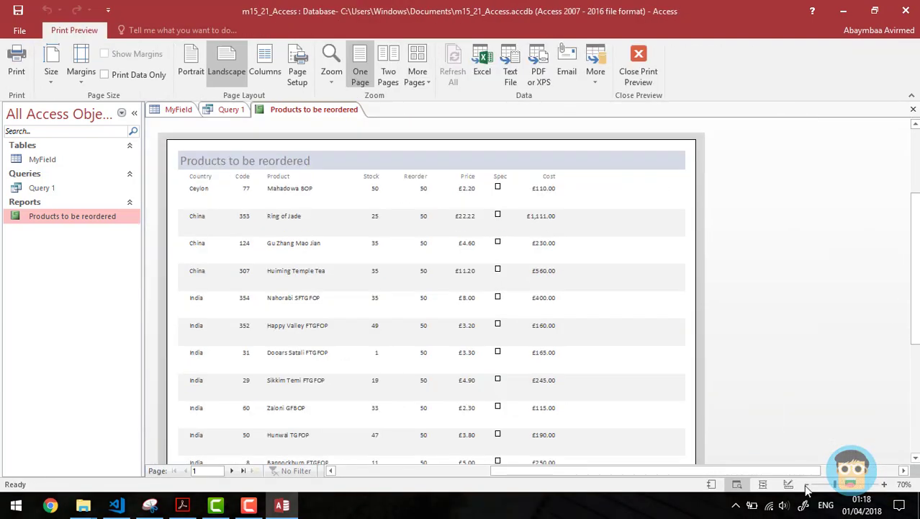
{"action": "left_click", "coordinate": [806, 488]}
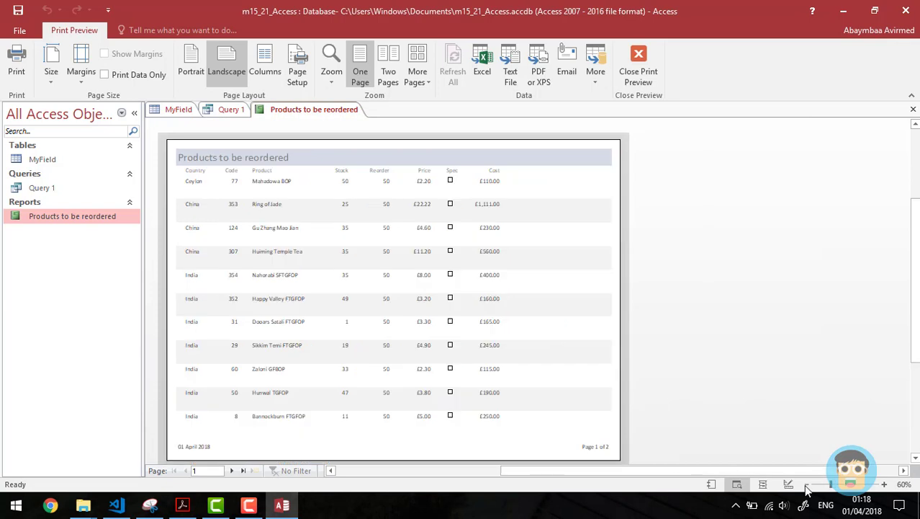
Step: Check preview pages 1 and 2, then go back to Layout View
{"action": "left_click", "coordinate": [233, 470]}
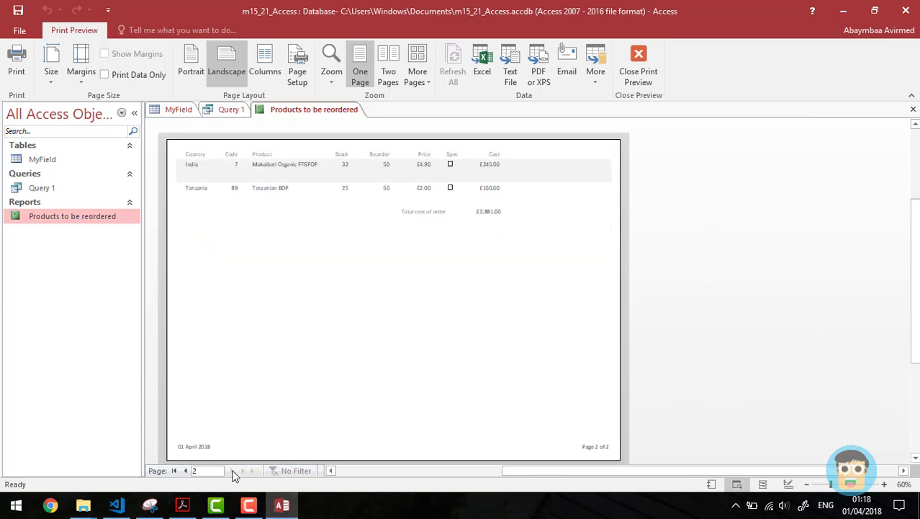
{"action": "left_click", "coordinate": [189, 473]}
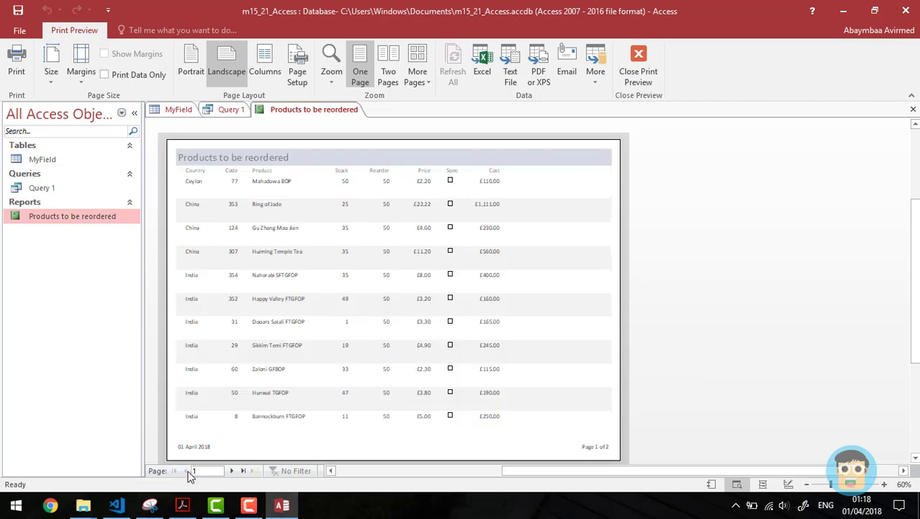
{"action": "left_click", "coordinate": [233, 471]}
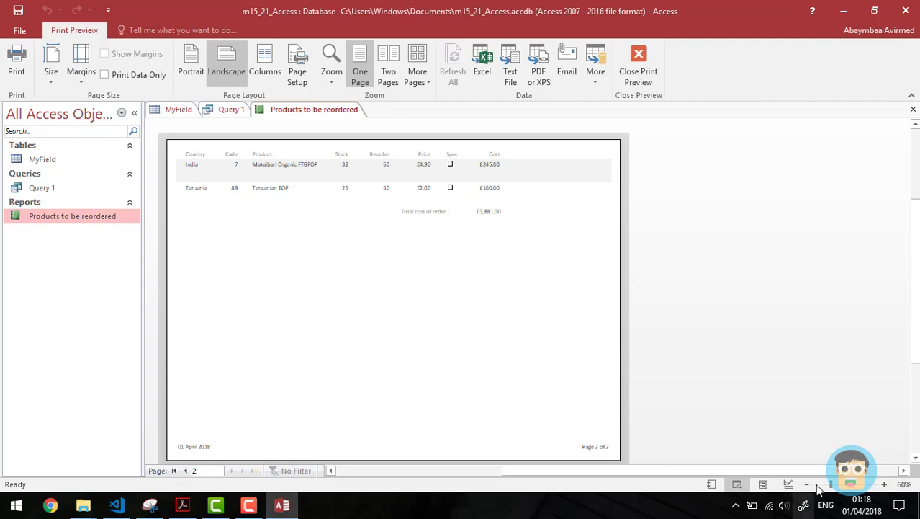
{"action": "left_click", "coordinate": [761, 484]}
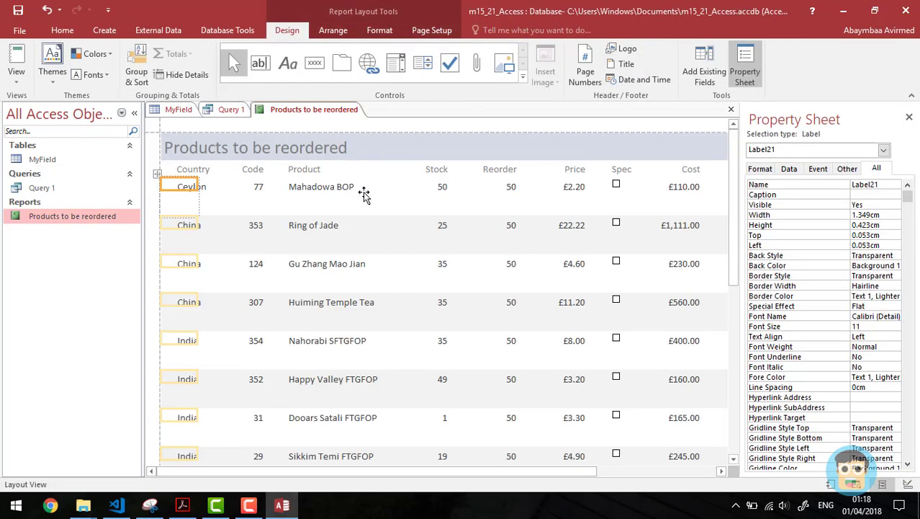
Step: Delete the empty boxes under the Ceylon and China rows, then preview the now one-page report
{"action": "left_click", "coordinate": [414, 188]}
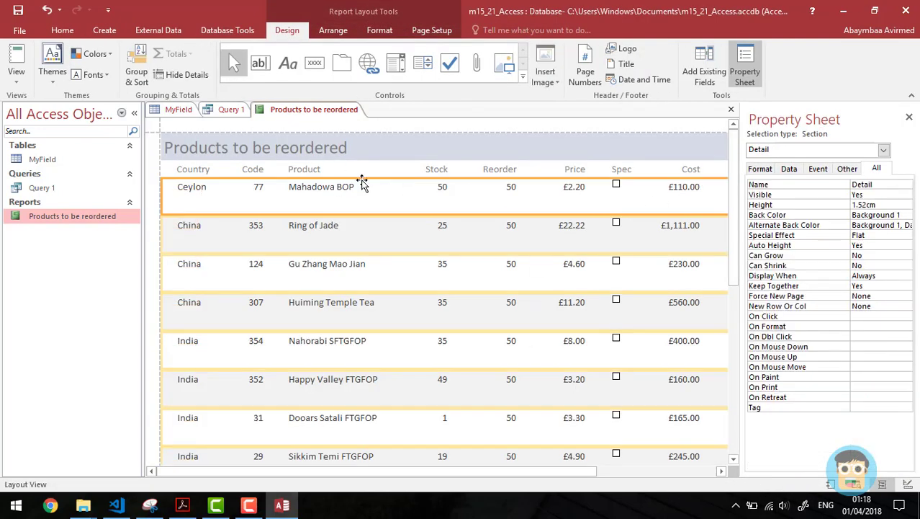
{"action": "left_click", "coordinate": [166, 210]}
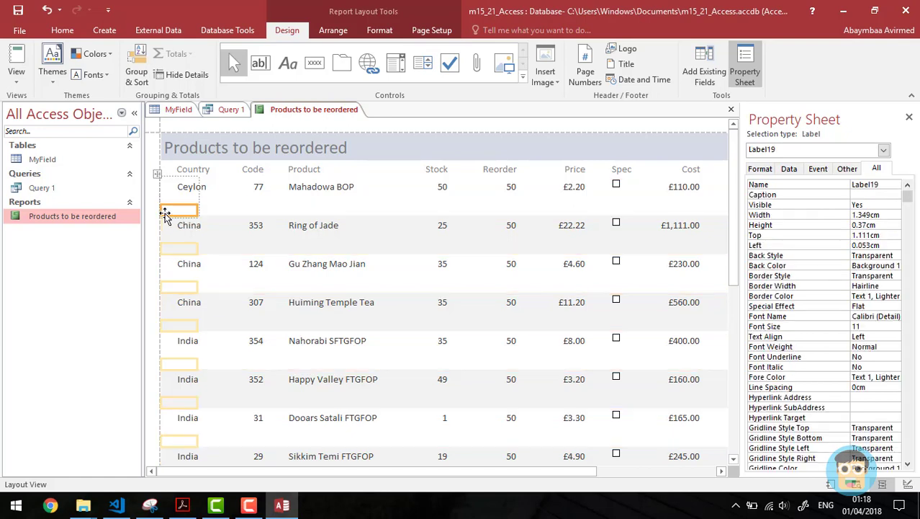
{"action": "left_click", "coordinate": [204, 190]}
{"action": "left_click", "coordinate": [183, 210]}
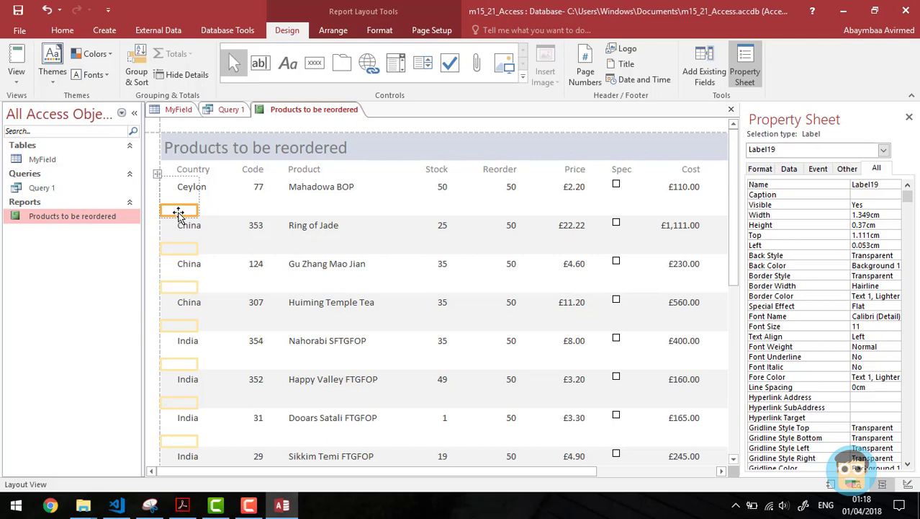
{"action": "left_click", "coordinate": [179, 212]}
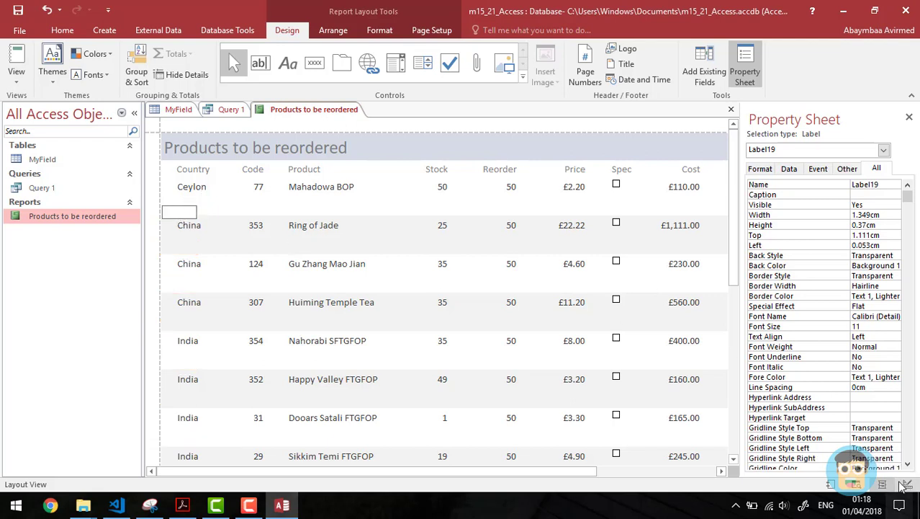
{"action": "left_click", "coordinate": [213, 215]}
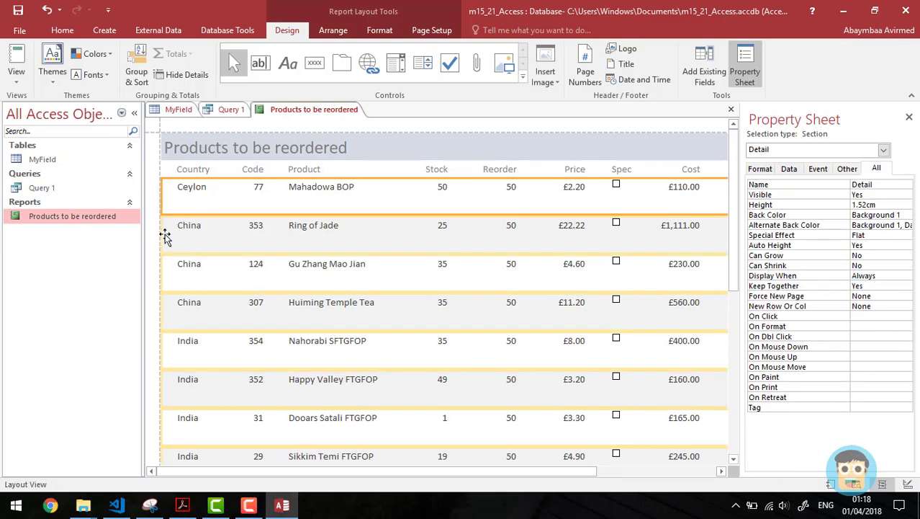
{"action": "left_click", "coordinate": [180, 237]}
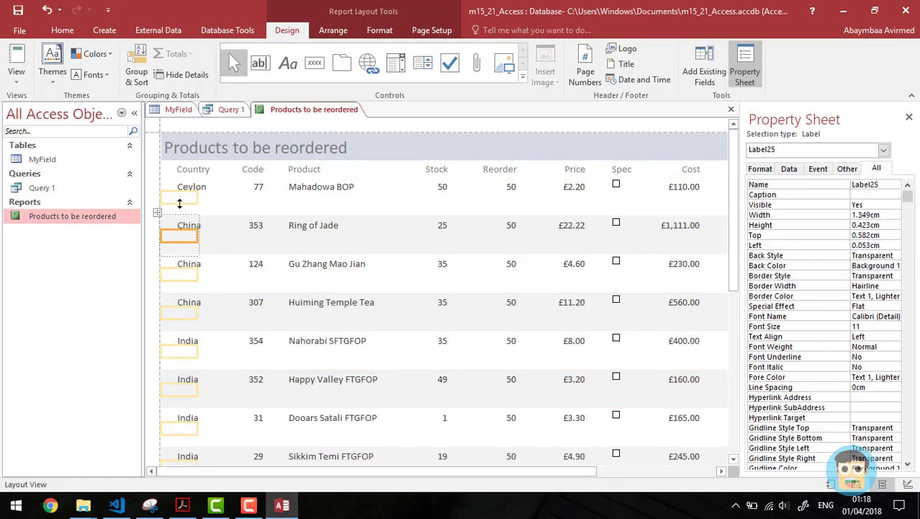
{"action": "left_click", "coordinate": [180, 201]}
{"action": "key", "text": "Delete"}
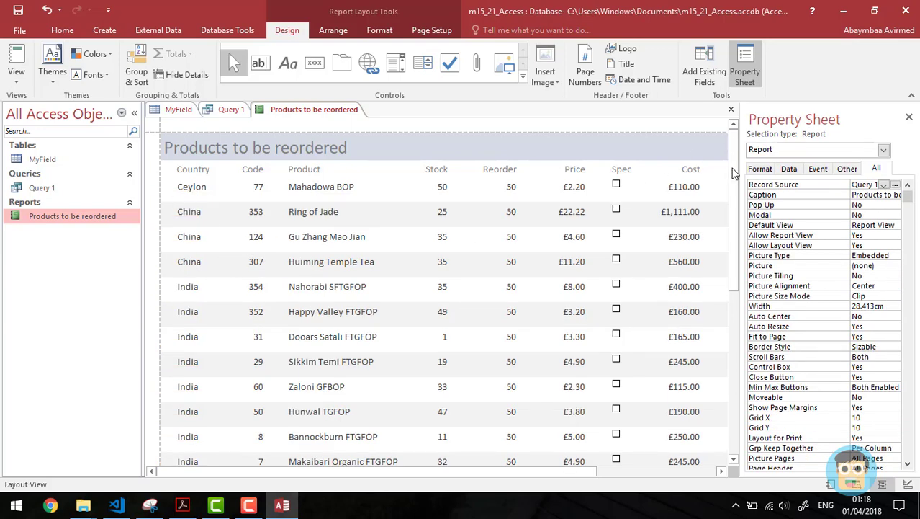
{"action": "left_click_drag", "start_coordinate": [733, 173], "coordinate": [735, 284]}
{"action": "left_click", "coordinate": [855, 484]}
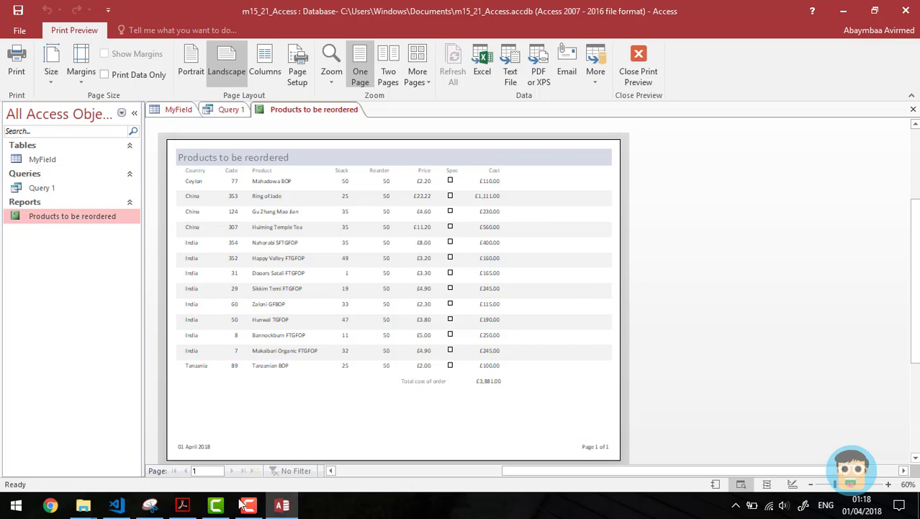
Step: Highlight the total-label and candidate name/Centre/candidate number requirements, then return to Access
{"action": "left_click", "coordinate": [189, 507]}
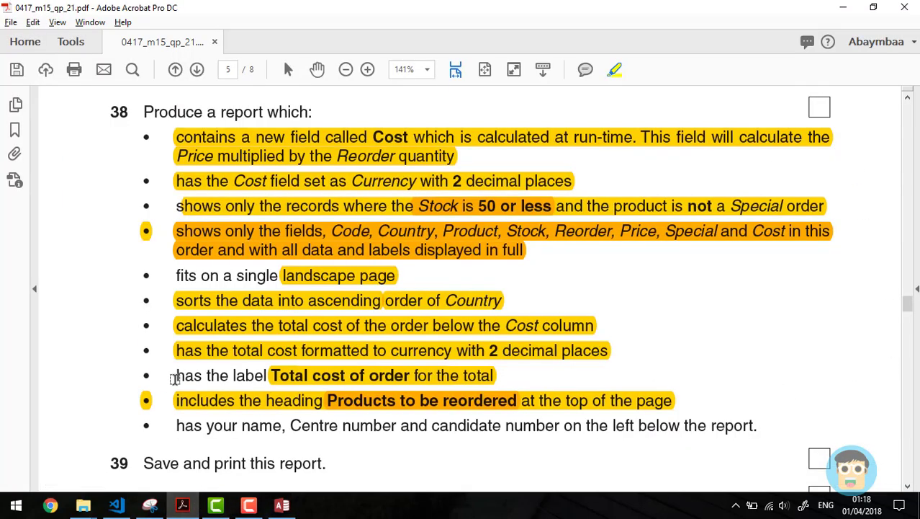
{"action": "left_click_drag", "start_coordinate": [175, 375], "coordinate": [365, 375]}
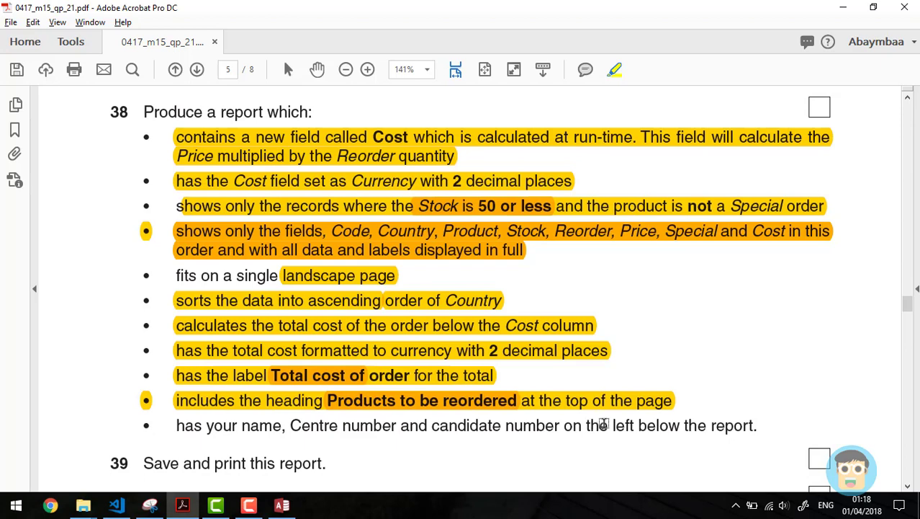
{"action": "left_click", "coordinate": [908, 487]}
{"action": "left_click", "coordinate": [908, 487]}
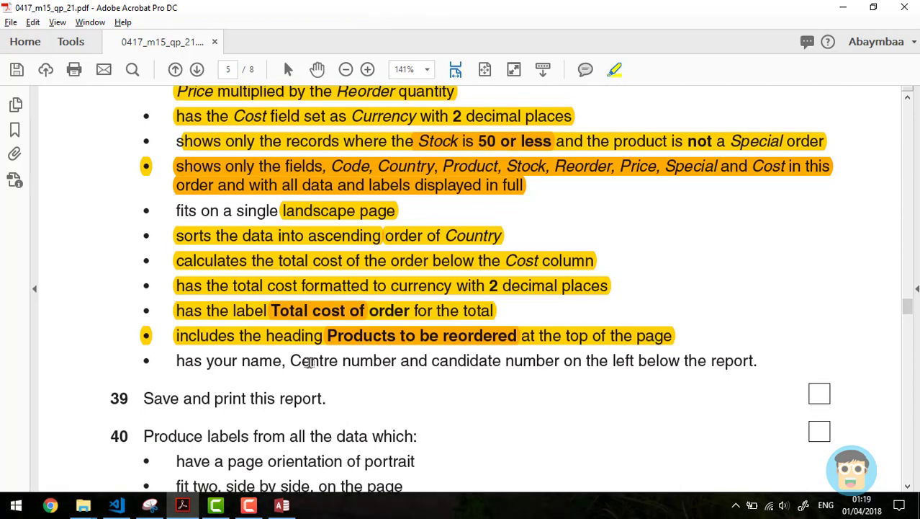
{"action": "left_click_drag", "start_coordinate": [176, 360], "coordinate": [758, 360]}
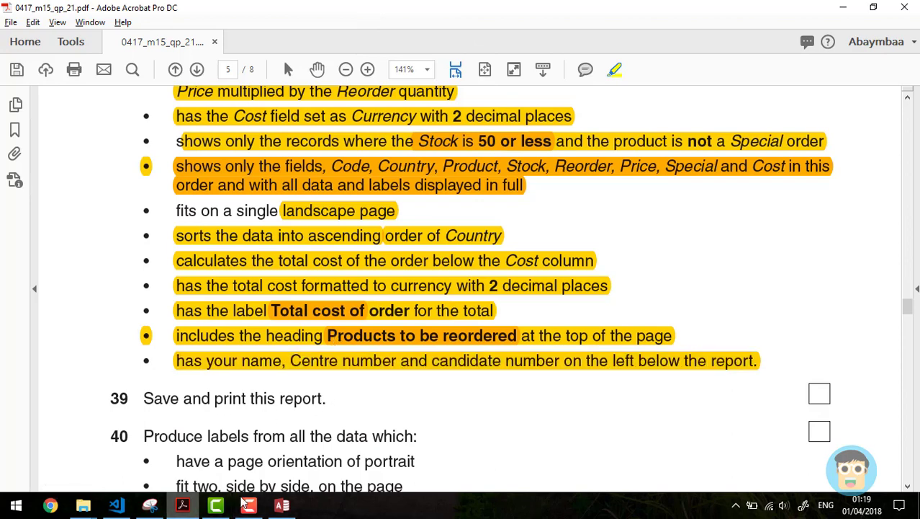
{"action": "left_click", "coordinate": [282, 505]}
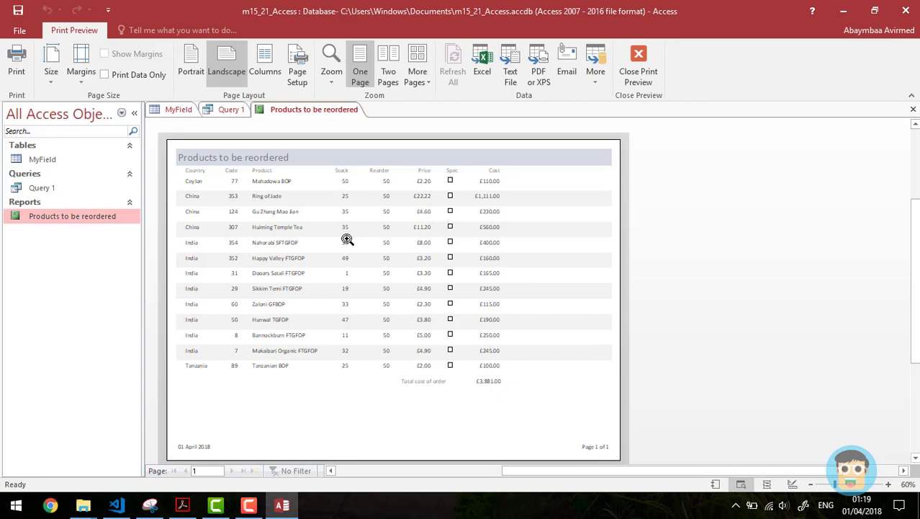
Step: In Design View, enlarge the Report Footer and add a label holding the candidate's name below the total
{"action": "left_click", "coordinate": [792, 484]}
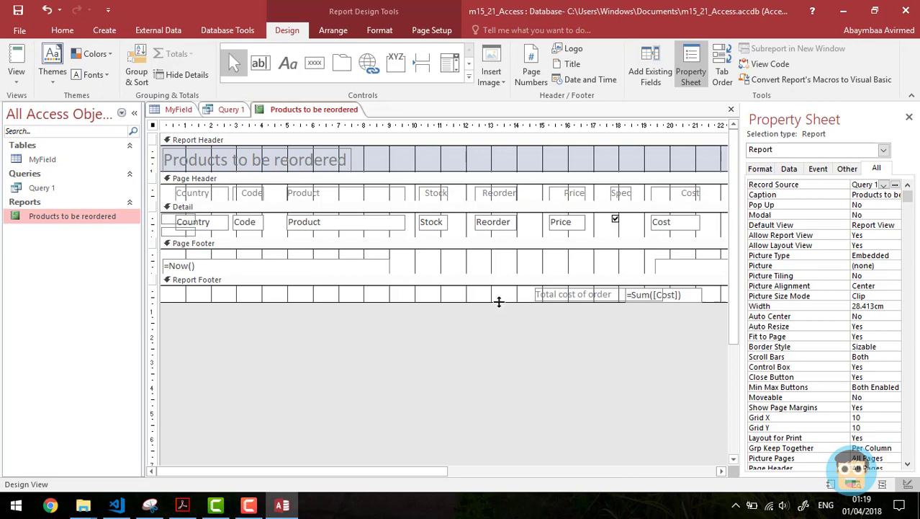
{"action": "left_click_drag", "start_coordinate": [497, 301], "coordinate": [501, 320]}
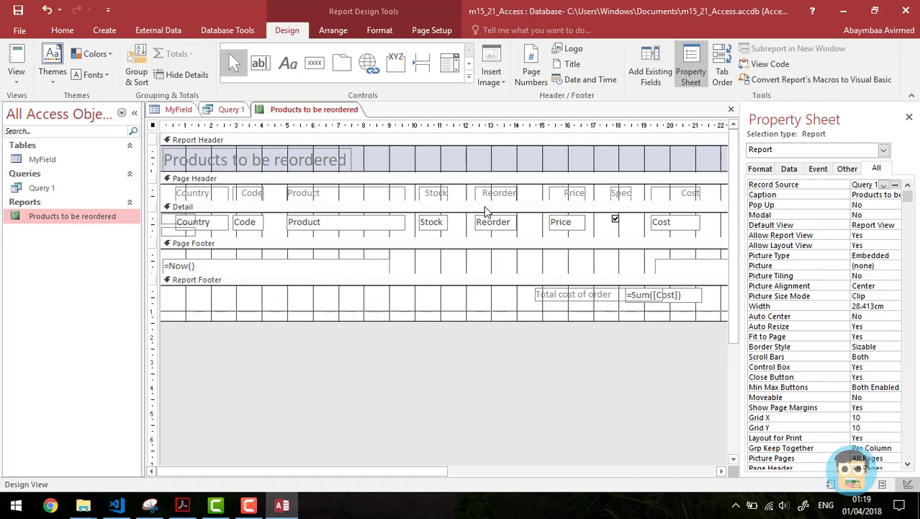
{"action": "left_click", "coordinate": [288, 62]}
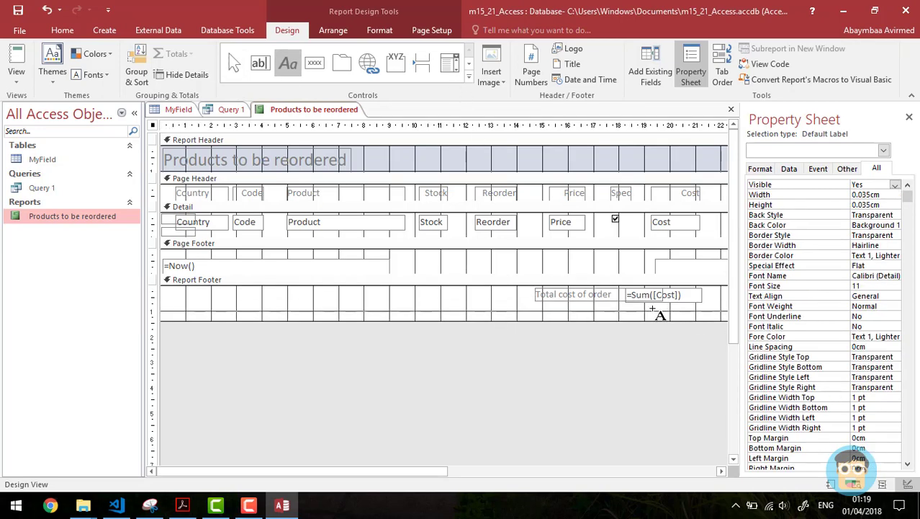
{"action": "left_click_drag", "start_coordinate": [638, 310], "coordinate": [683, 325]}
{"action": "left_click", "coordinate": [688, 318]}
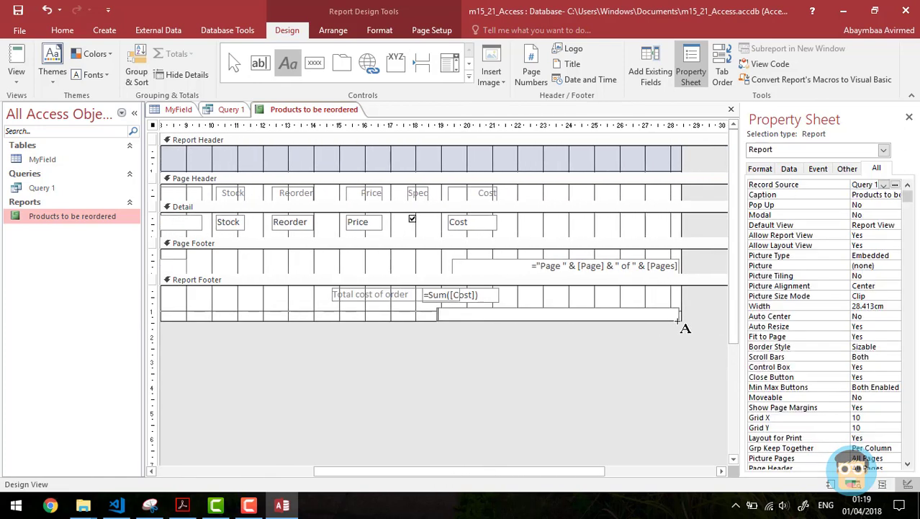
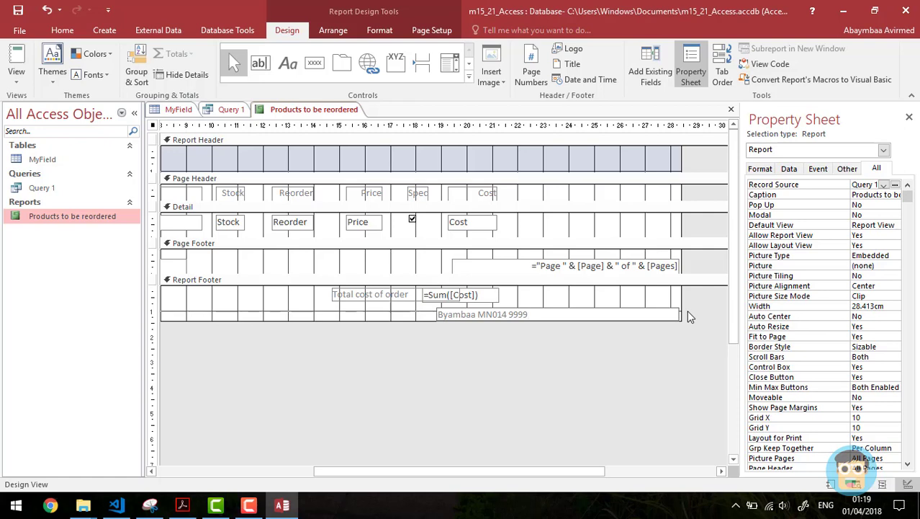
Step: Look over the Format and Arrange commands, then preview the report as printed
{"action": "left_click", "coordinate": [382, 32]}
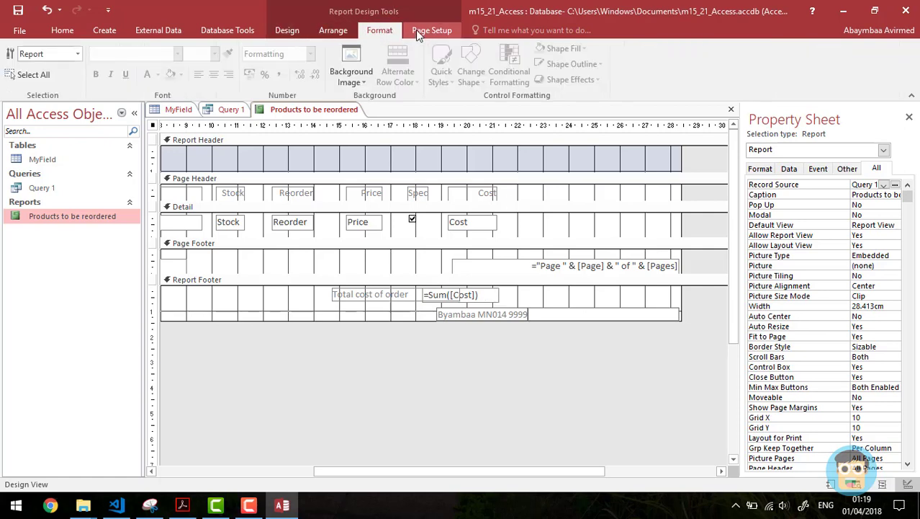
{"action": "left_click", "coordinate": [339, 33]}
{"action": "left_click", "coordinate": [295, 31]}
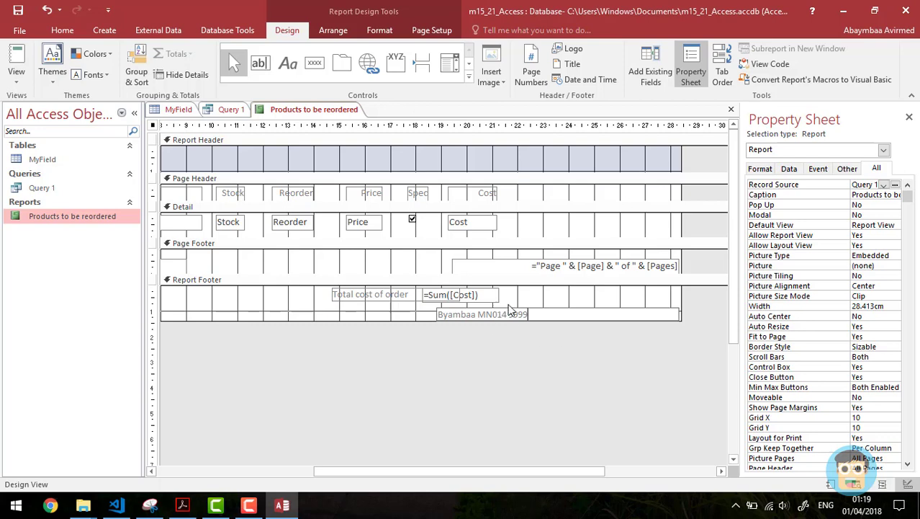
{"action": "left_click", "coordinate": [553, 301]}
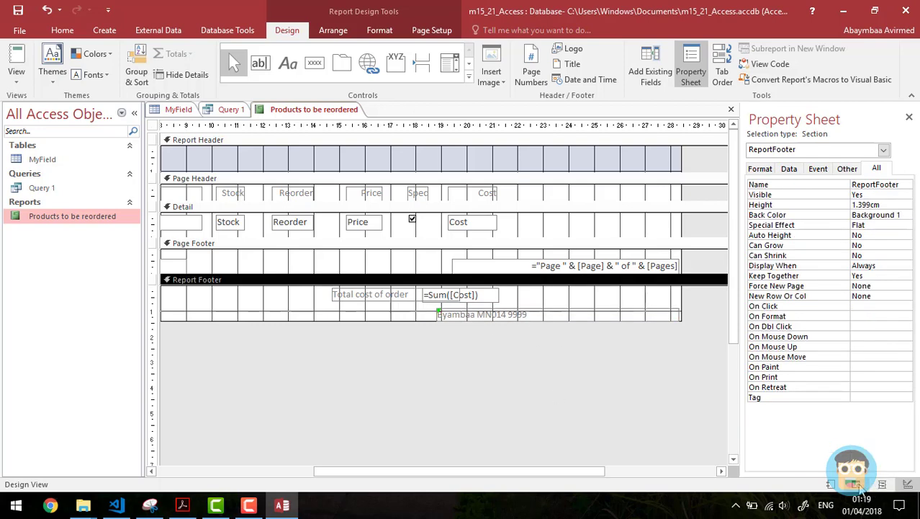
{"action": "left_click", "coordinate": [857, 484]}
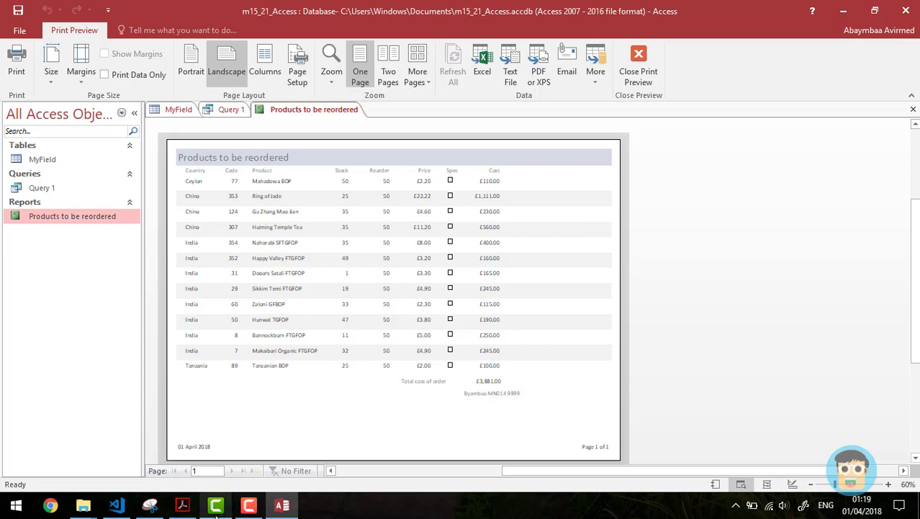
Step: Highlight question 39 'Save and print this report.' on the task sheet and return to Access
{"action": "left_click", "coordinate": [181, 506]}
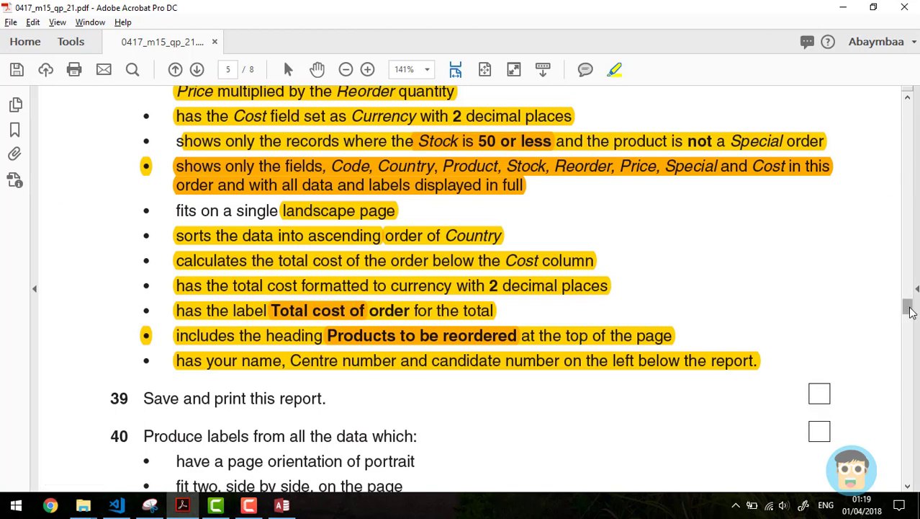
{"action": "left_click_drag", "start_coordinate": [909, 308], "coordinate": [911, 317]}
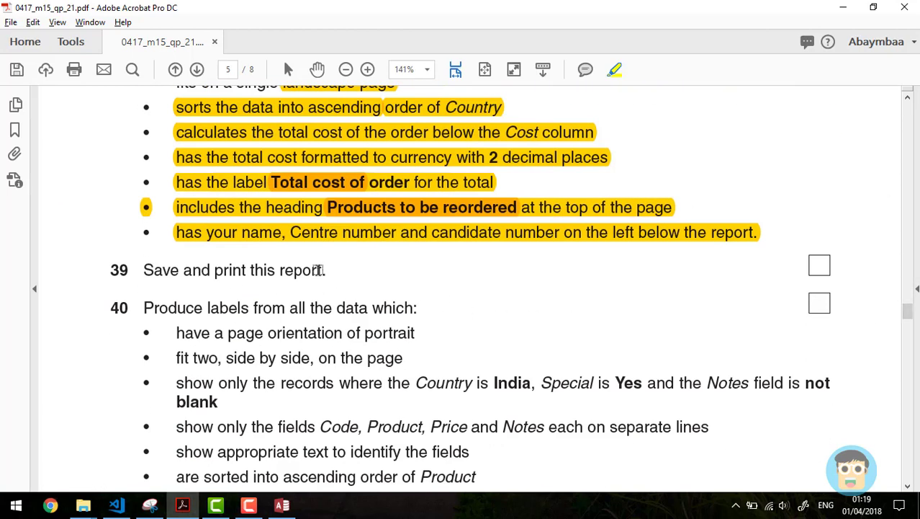
{"action": "left_click_drag", "start_coordinate": [328, 269], "coordinate": [142, 266]}
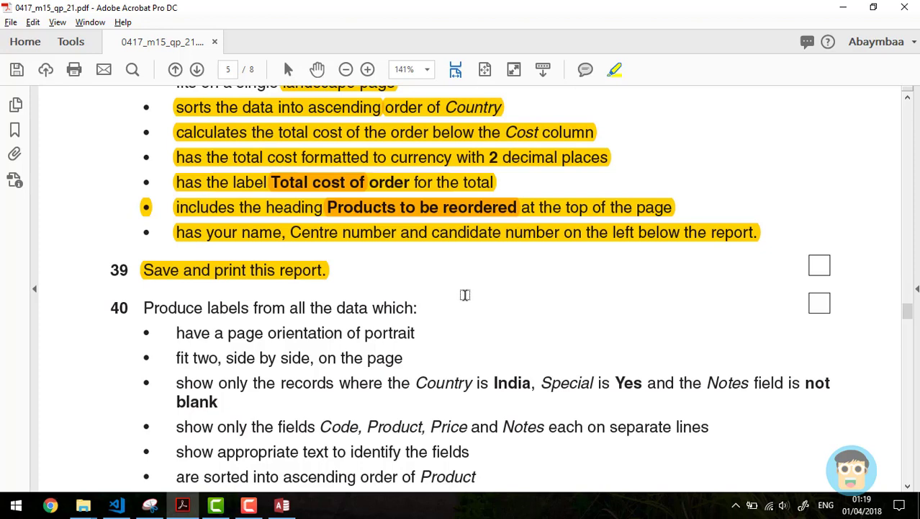
{"action": "key", "text": "alt+Tab"}
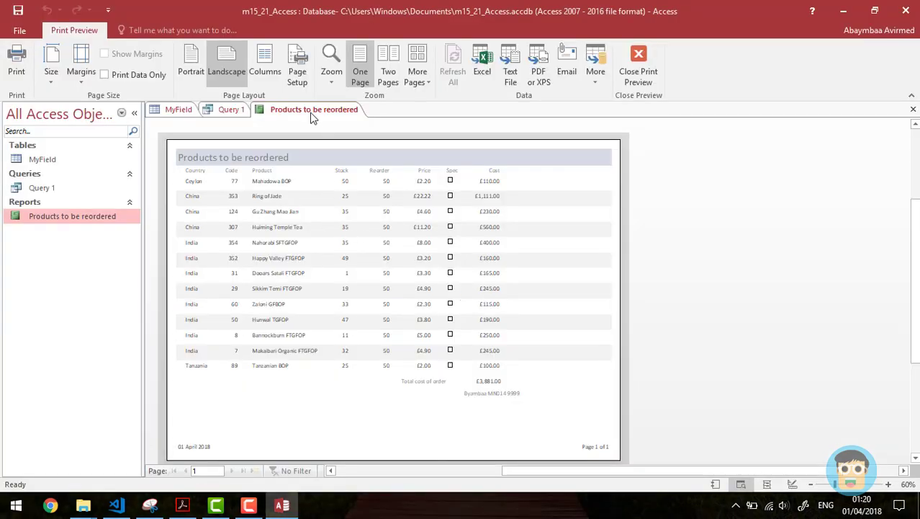
Step: Confirm the report's page setup as landscape orientation on A4 paper
{"action": "left_click", "coordinate": [298, 74]}
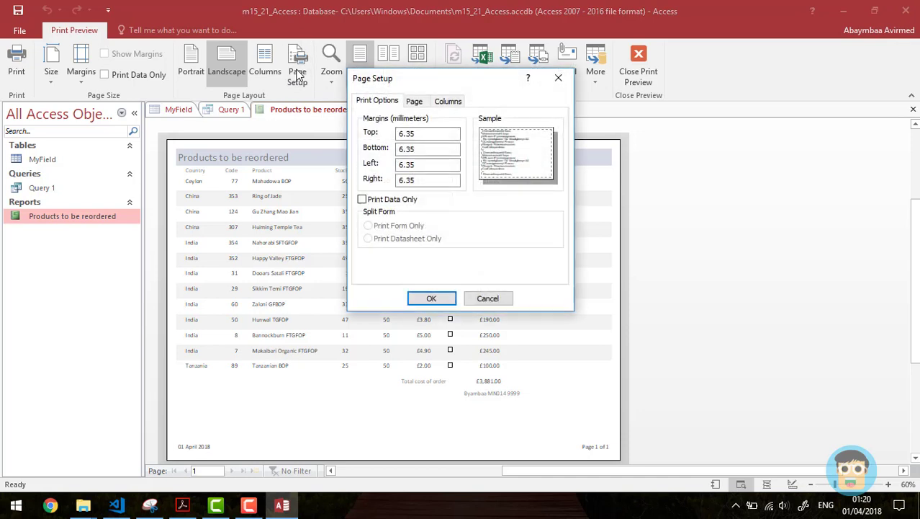
{"action": "left_click", "coordinate": [414, 102]}
{"action": "left_click", "coordinate": [427, 177]}
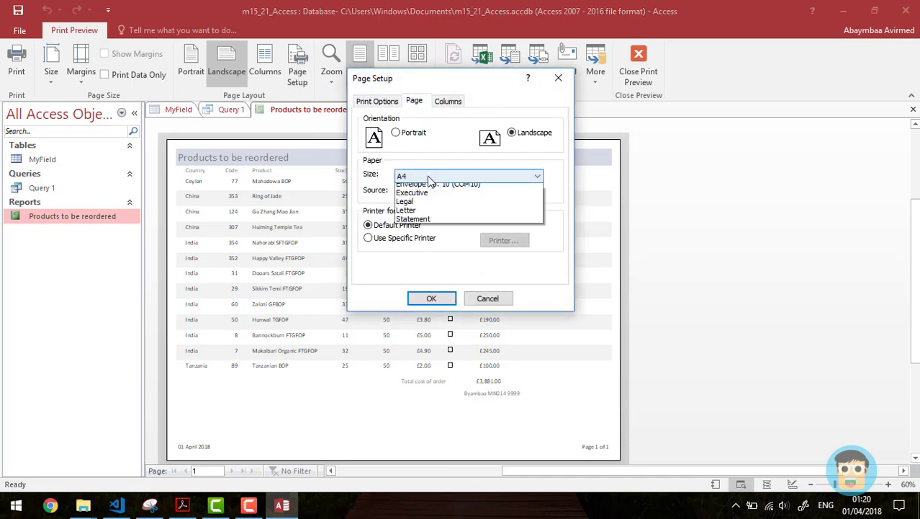
{"action": "left_click", "coordinate": [425, 209]}
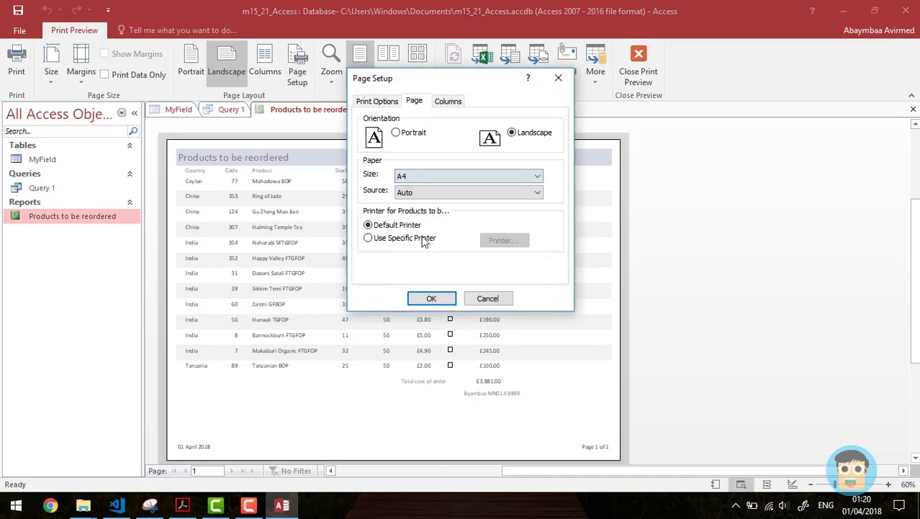
{"action": "left_click", "coordinate": [432, 299]}
Step: Print the report to the EPSON L210 Series printer
{"action": "left_click", "coordinate": [16, 63]}
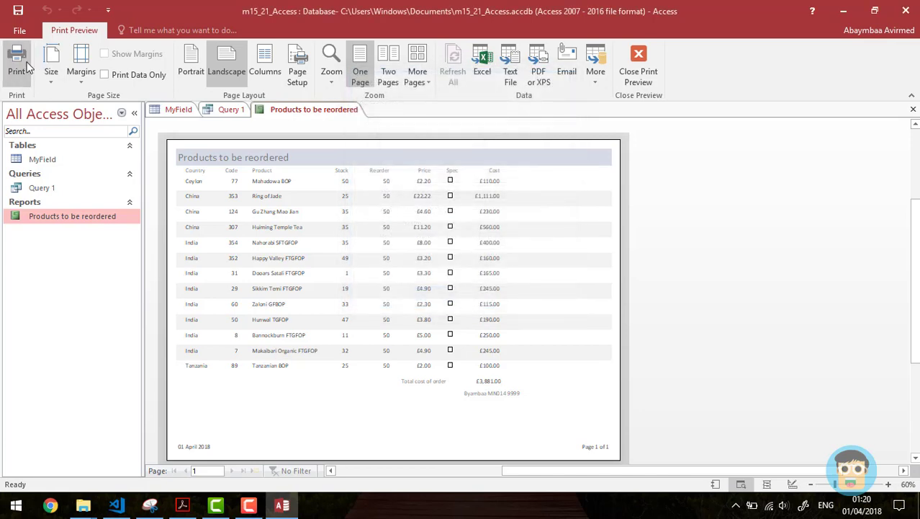
{"action": "left_click", "coordinate": [472, 138]}
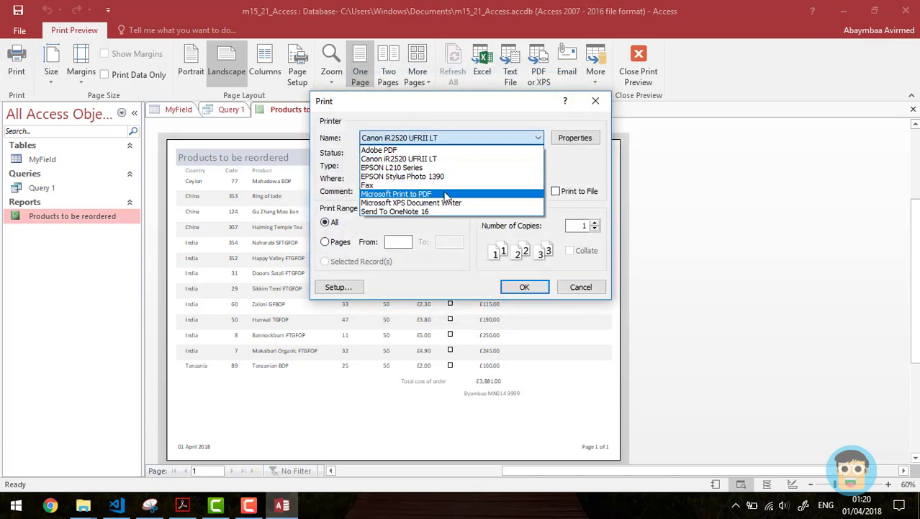
{"action": "left_click", "coordinate": [475, 160]}
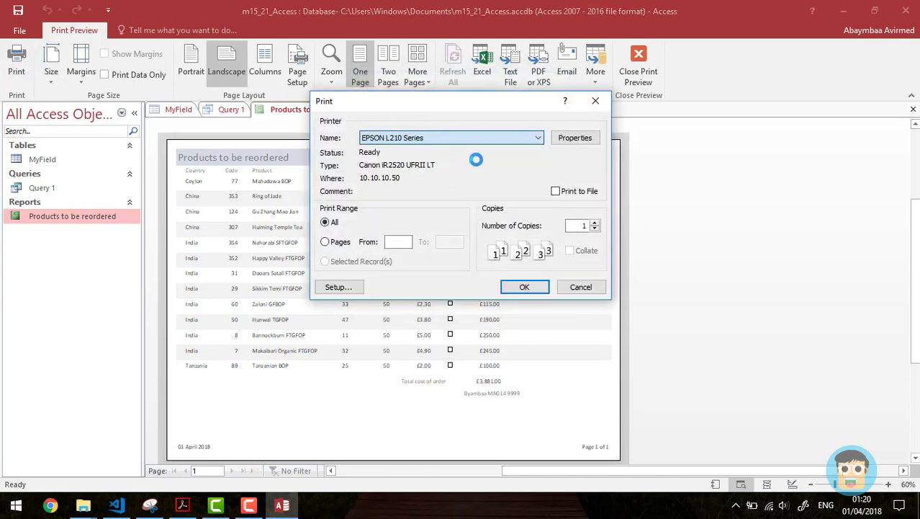
{"action": "left_click", "coordinate": [523, 286]}
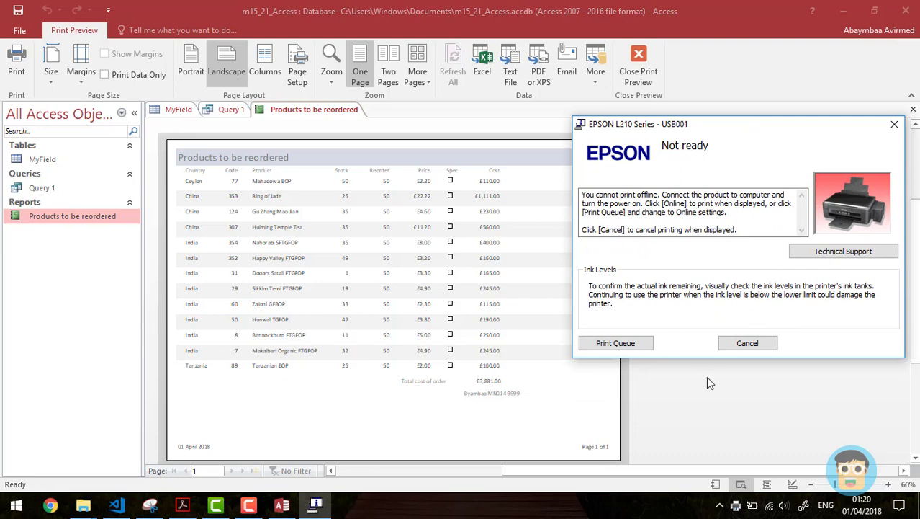
Step: Dismiss the printer 'Not ready' alert and minimize Access to show the question paper
{"action": "left_click", "coordinate": [894, 125]}
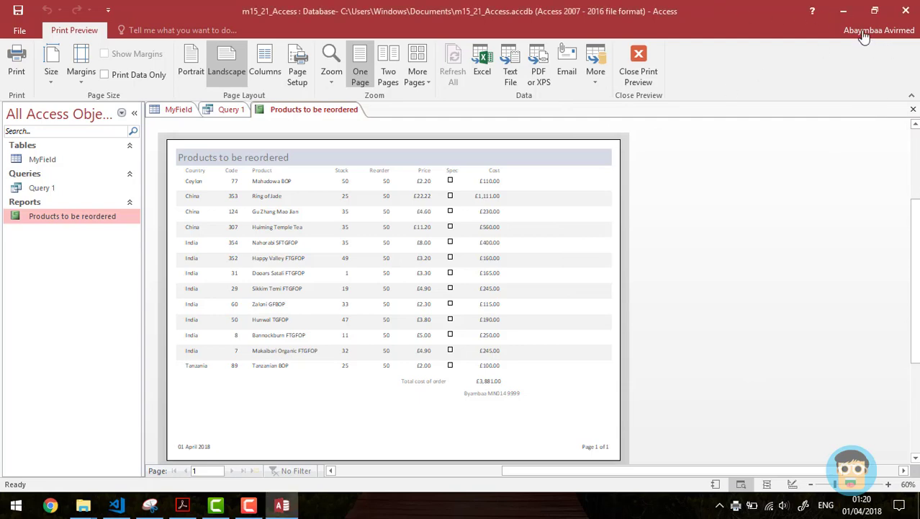
{"action": "left_click", "coordinate": [844, 11]}
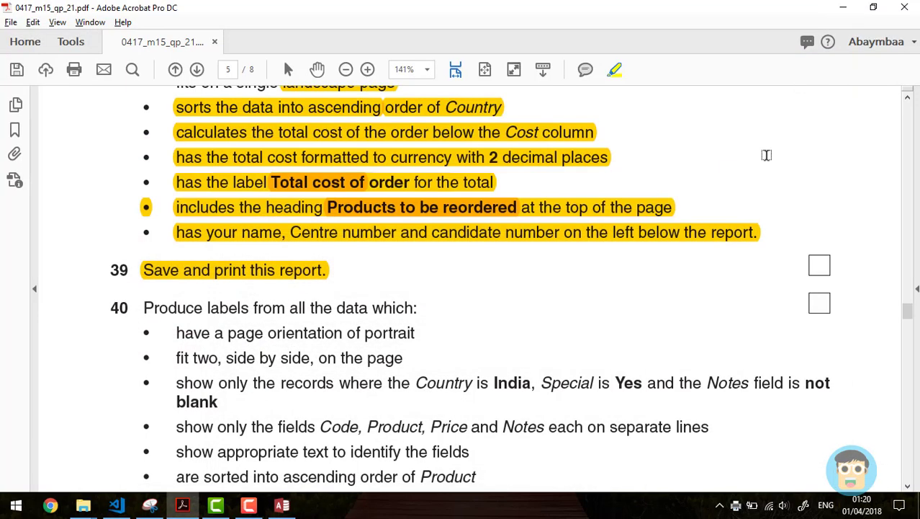
{"action": "left_click", "coordinate": [908, 98]}
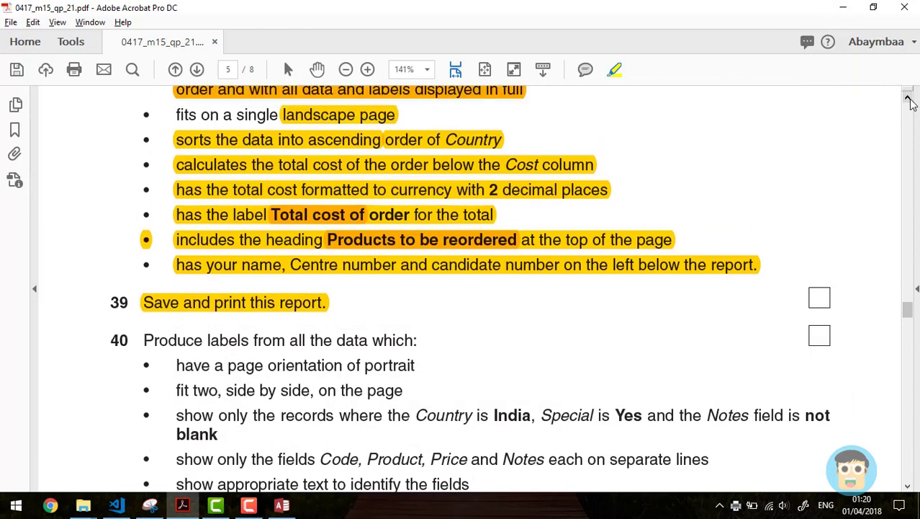